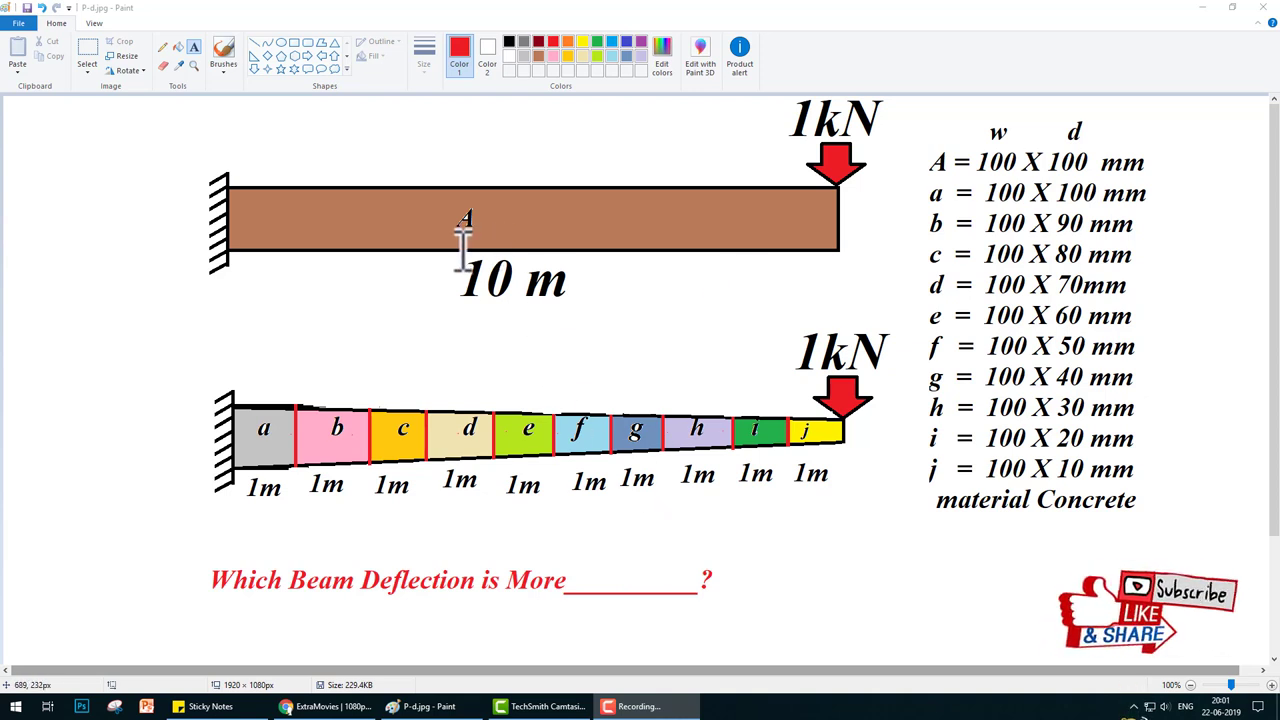
# Tick the 10 m span, 1m lengths and beam A's ends in red, and slash the k in both 1kN labels
pyautogui.moveTo(600, 269); pyautogui.dragTo(664, 251)
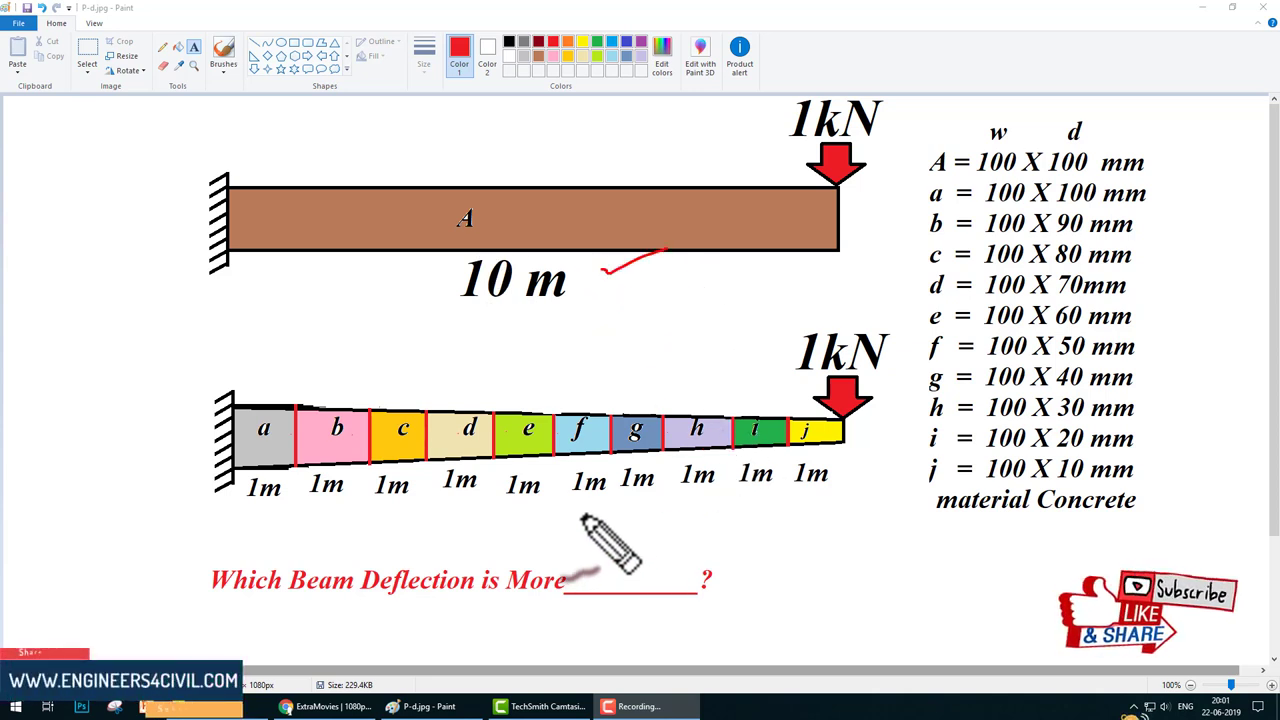
pyautogui.moveTo(587, 518); pyautogui.dragTo(680, 490)
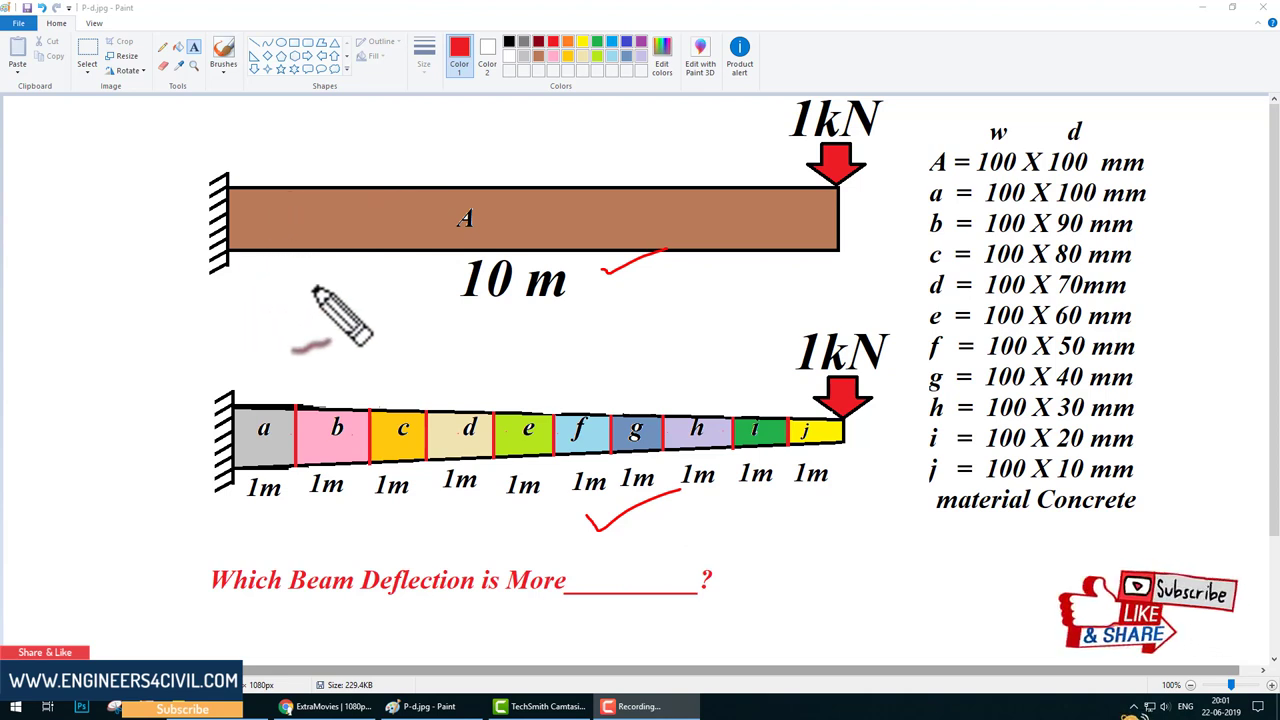
pyautogui.moveTo(246, 157); pyautogui.dragTo(290, 139)
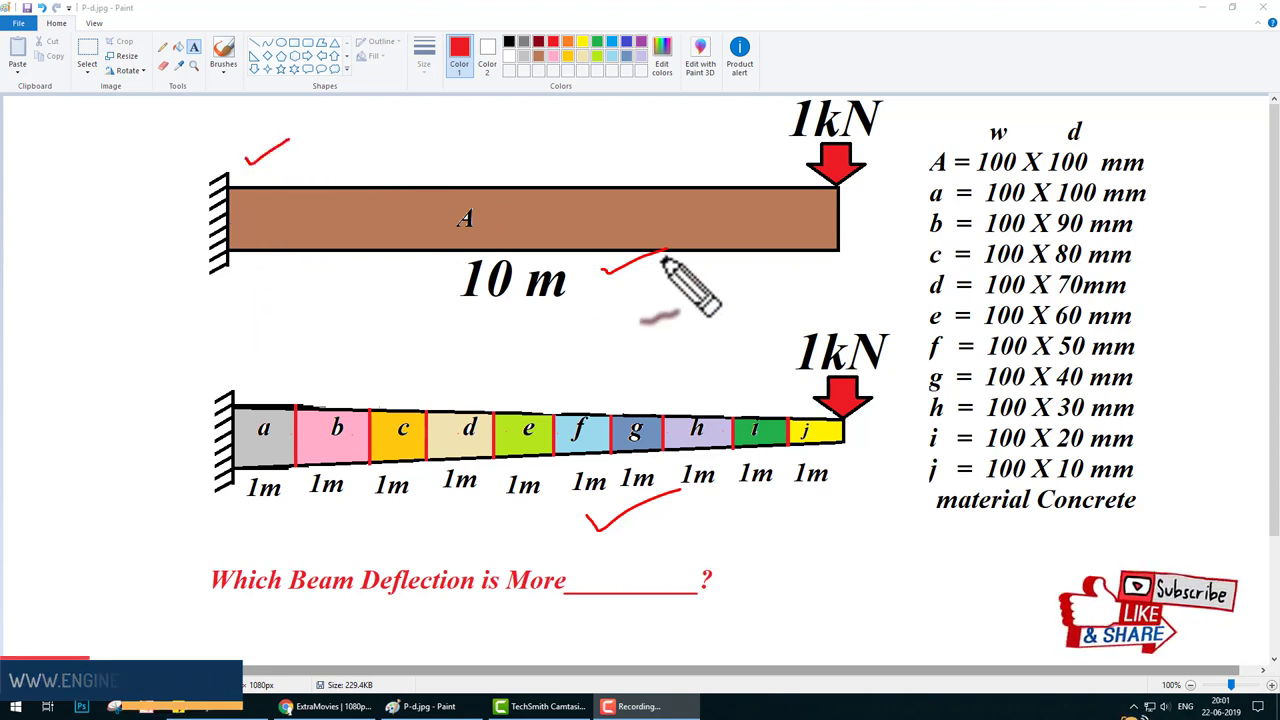
pyautogui.moveTo(820, 275); pyautogui.dragTo(852, 266)
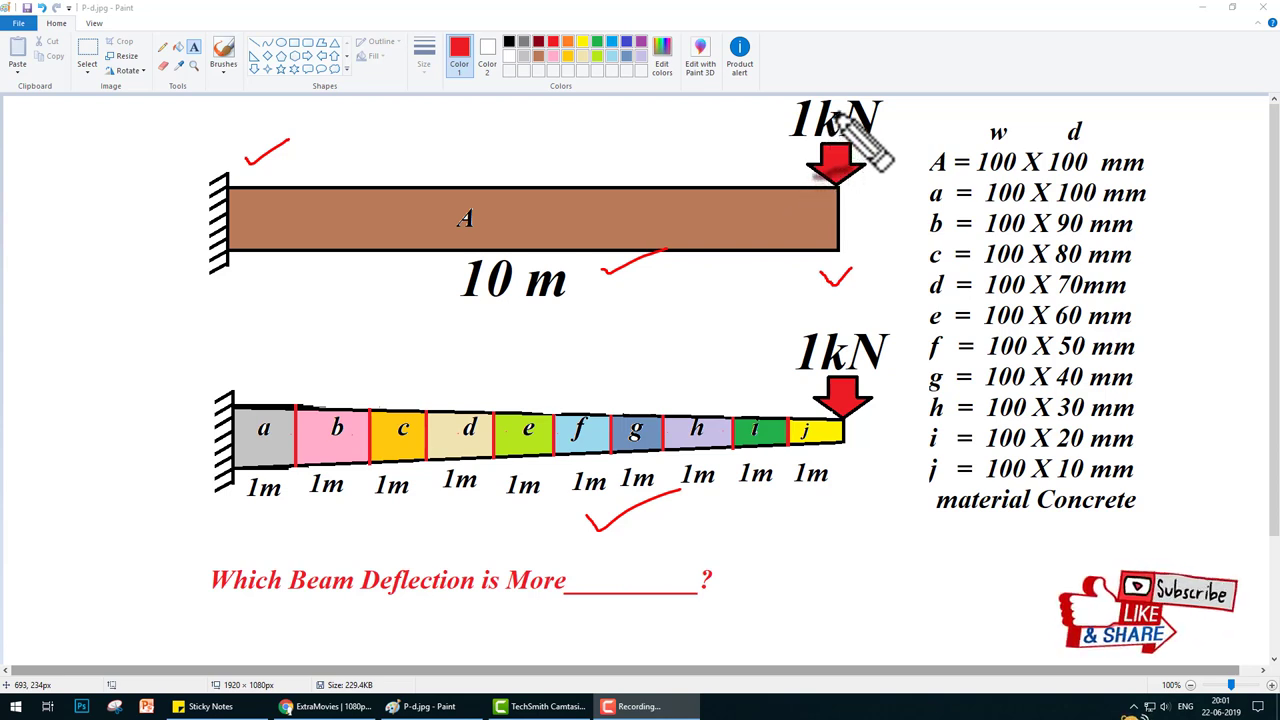
pyautogui.moveTo(834, 106); pyautogui.dragTo(817, 134)
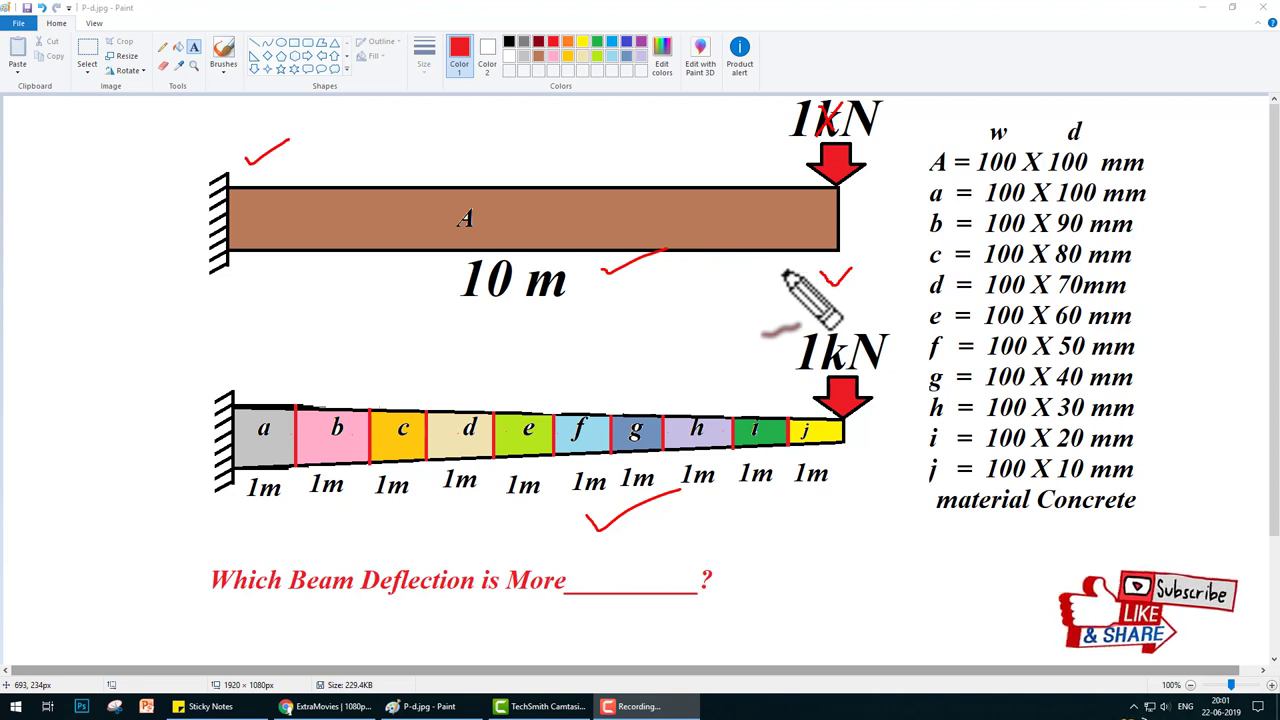
pyautogui.moveTo(846, 333); pyautogui.dragTo(838, 358)
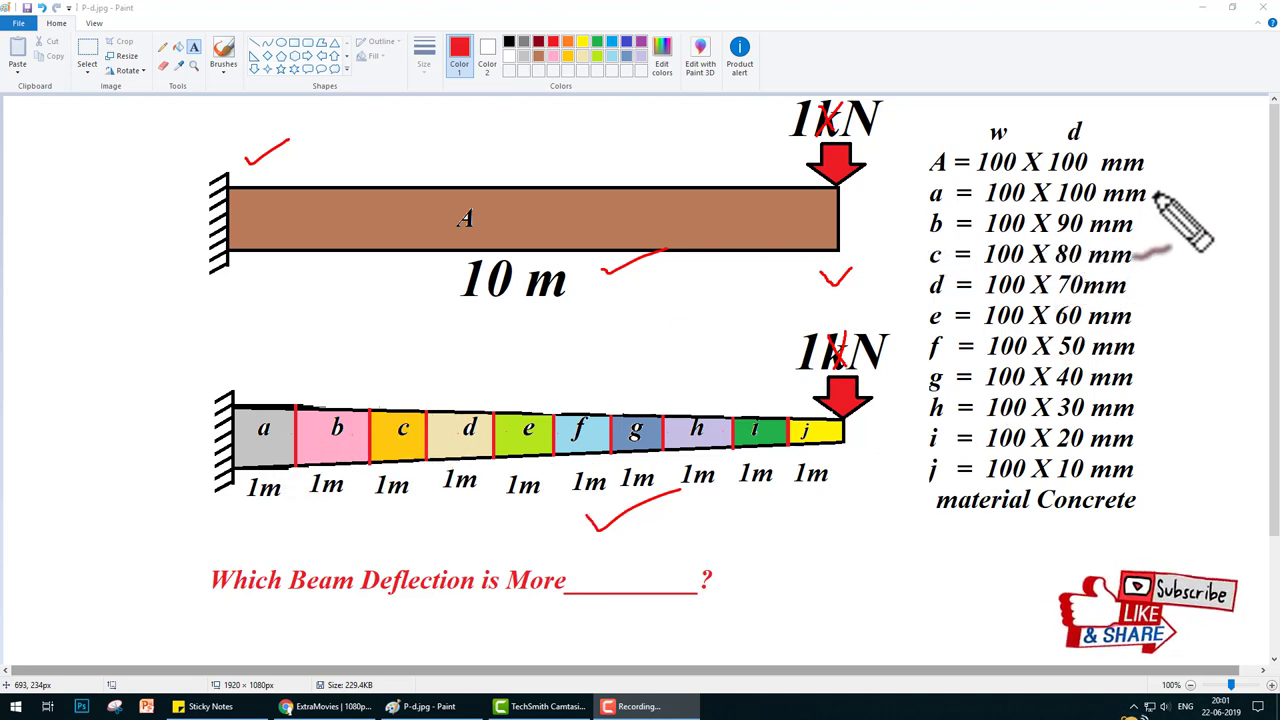
# Tick section rows a, b, c (100 X 100, 100 X 90, 100 X 80 mm) and both 1kN loads
pyautogui.moveTo(1153, 191)
pyautogui.mouseDown()
pyautogui.moveTo(1153, 233)
pyautogui.moveTo(1181, 213)
pyautogui.mouseUp()
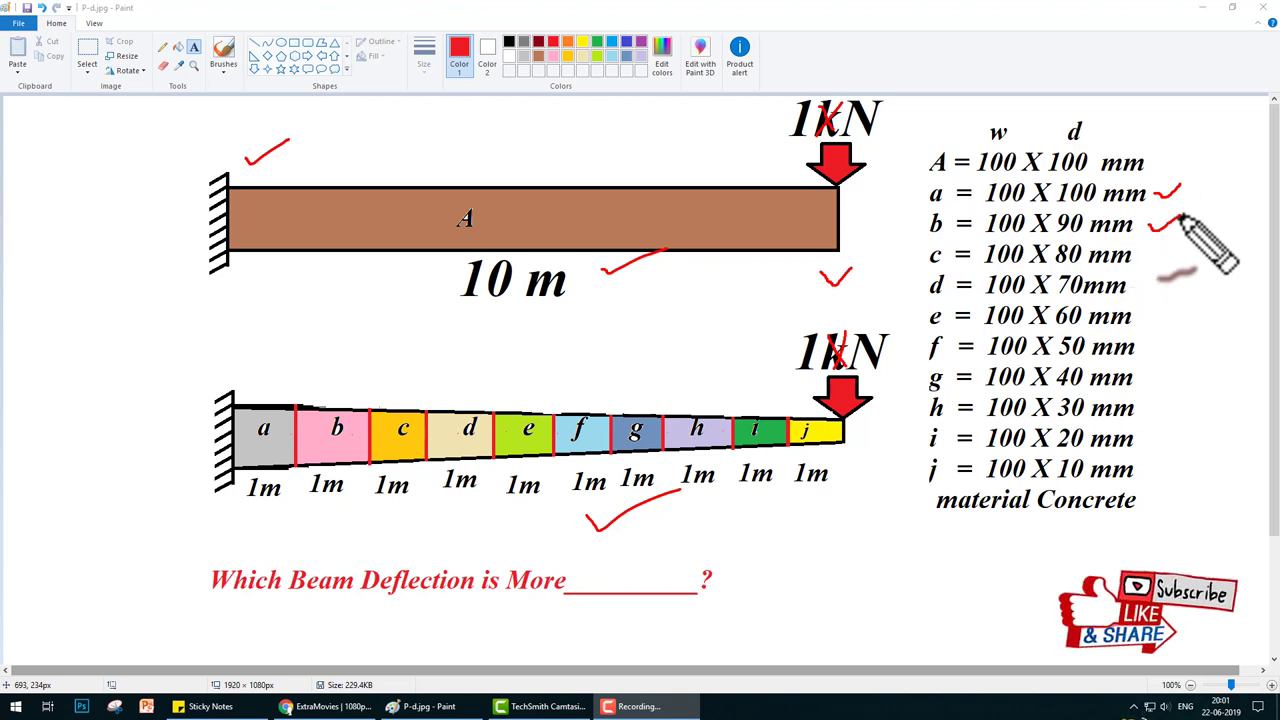
pyautogui.click(1138, 257)
pyautogui.moveTo(1138, 257); pyautogui.dragTo(1160, 240)
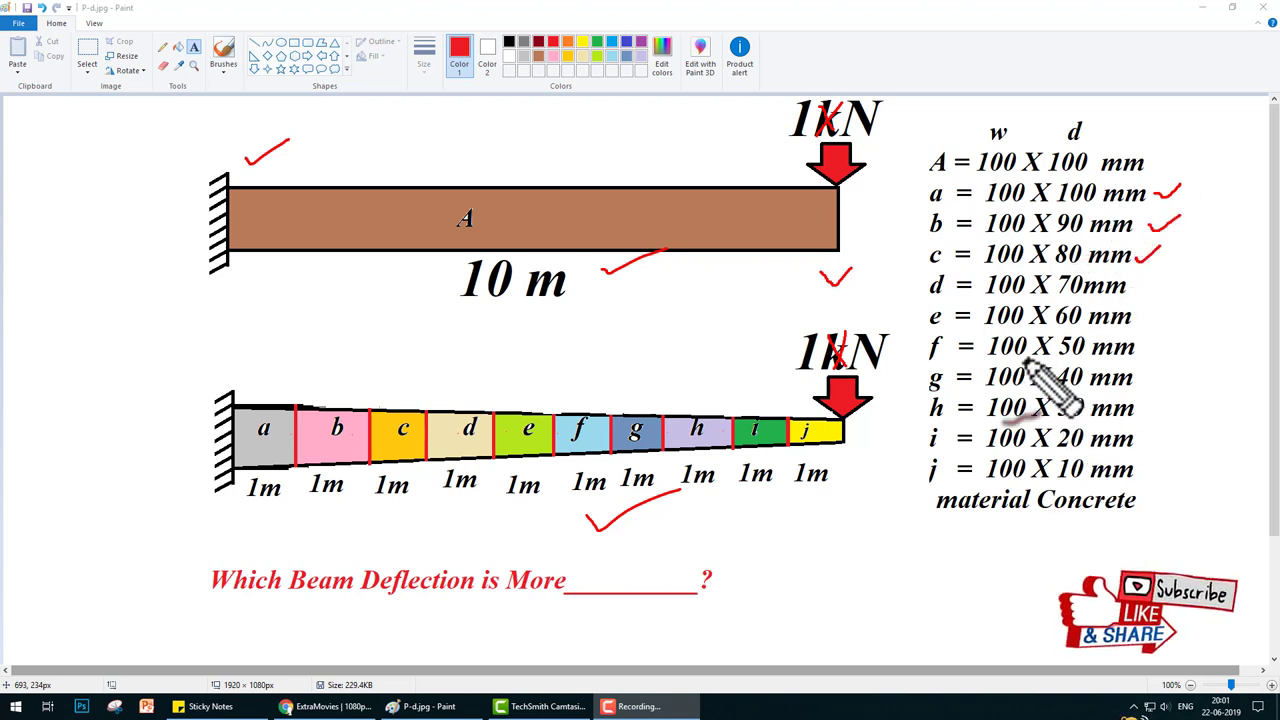
pyautogui.moveTo(890, 138); pyautogui.dragTo(948, 105)
pyautogui.moveTo(890, 366); pyautogui.dragTo(936, 338)
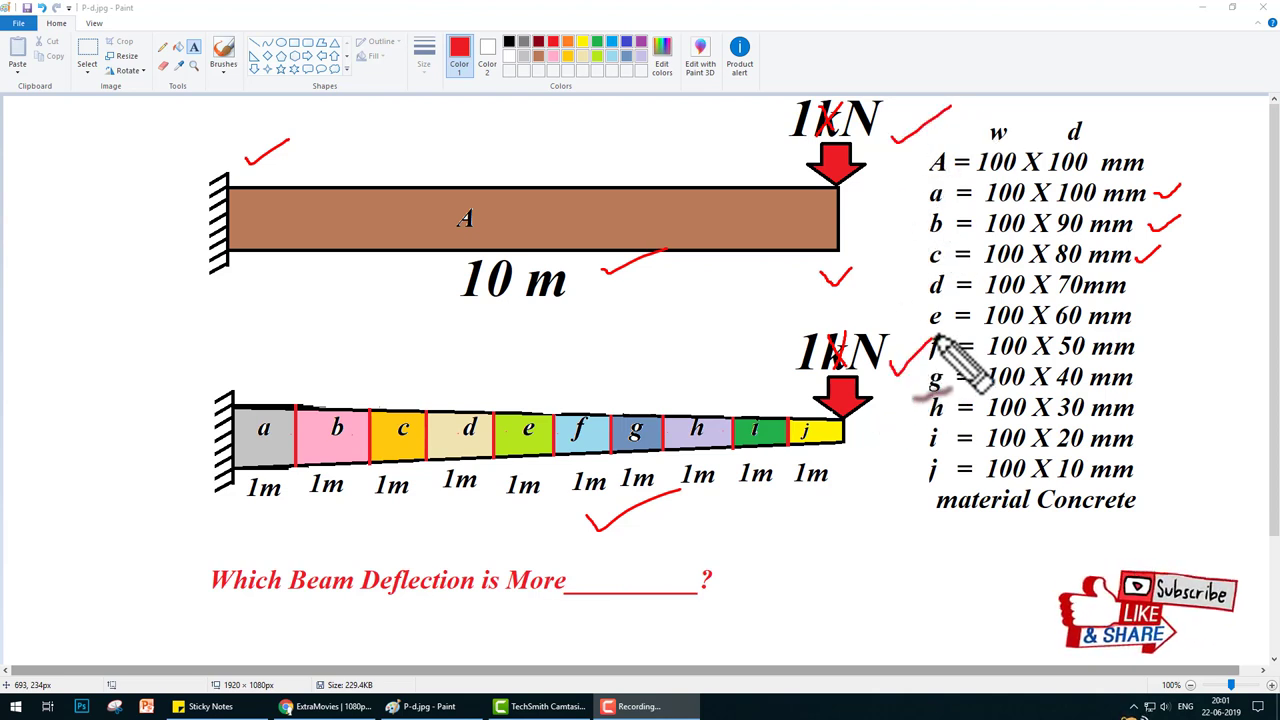
# Underline the 10 m span, tick the 1m lengths, then clear the annotations and minimise Paint
pyautogui.moveTo(446, 323); pyautogui.dragTo(572, 320)
pyautogui.moveTo(320, 537); pyautogui.dragTo(383, 527)
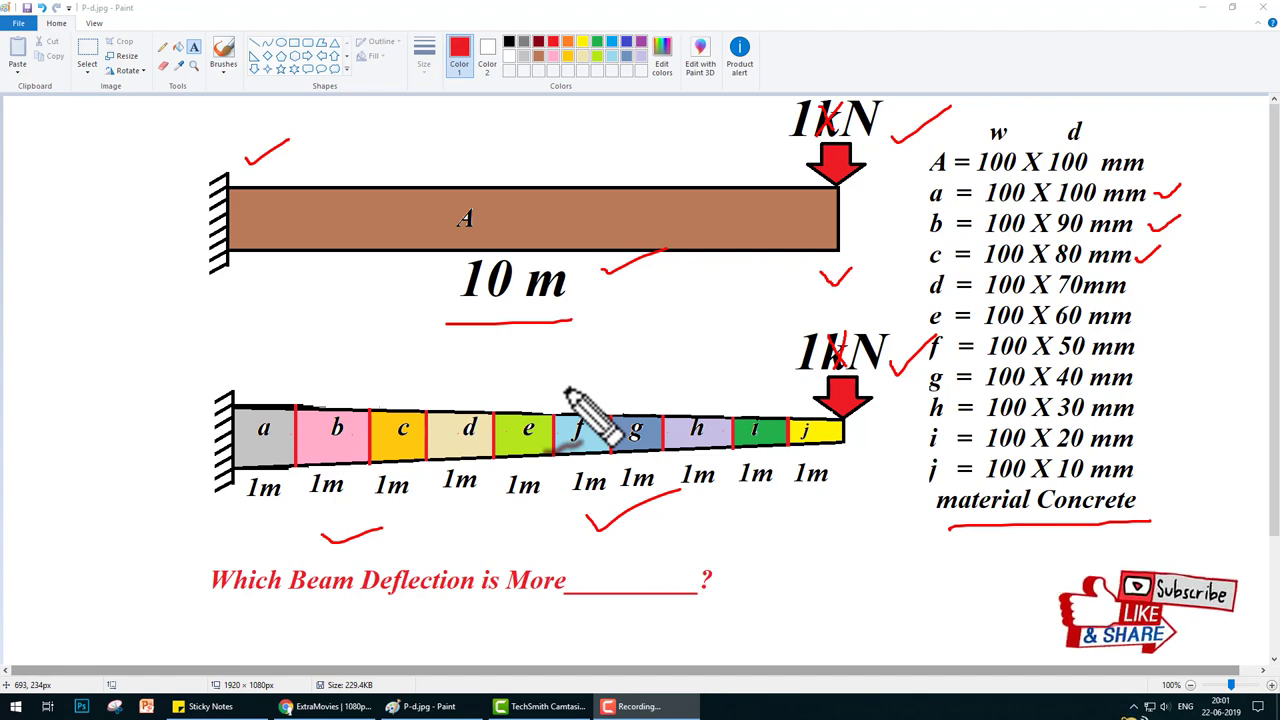
pyautogui.hotkey('ctrl', 'shift', 'd')
pyautogui.press('super+d')
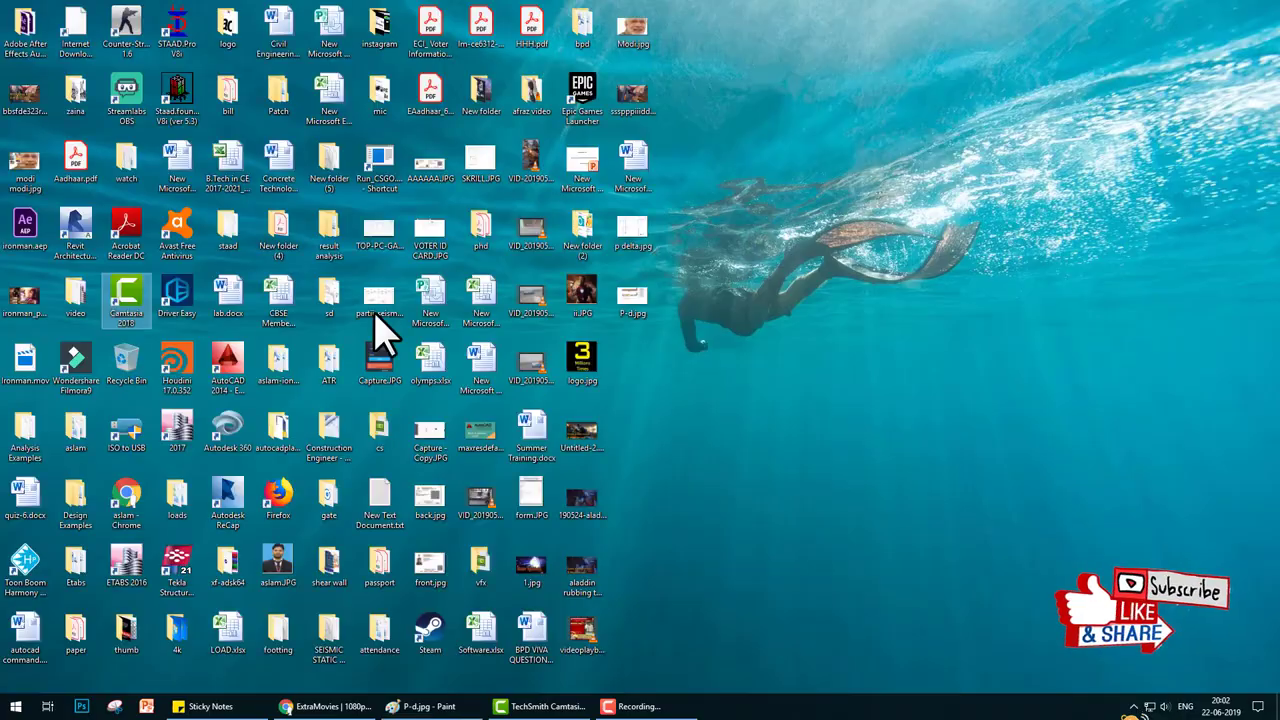
# Launch STAAD.Pro and set the default base unit to Metric in Configuration
pyautogui.doubleClick(172, 35)
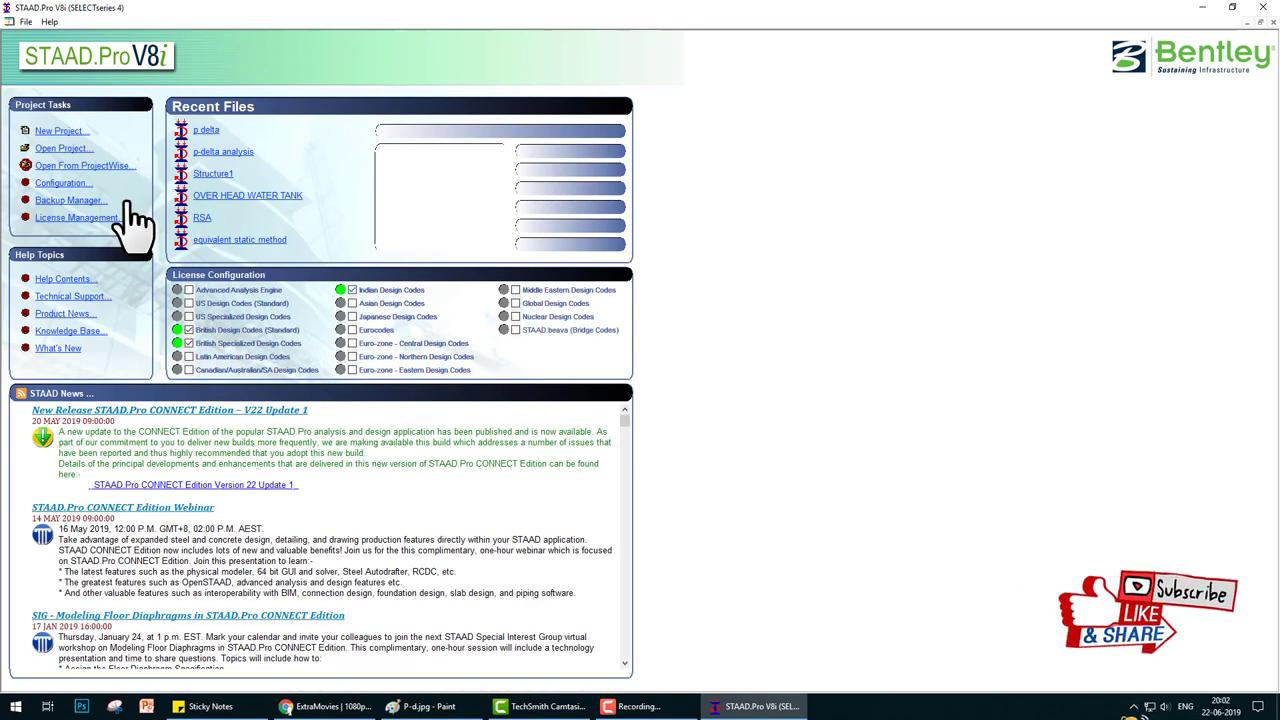
pyautogui.click(58, 131)
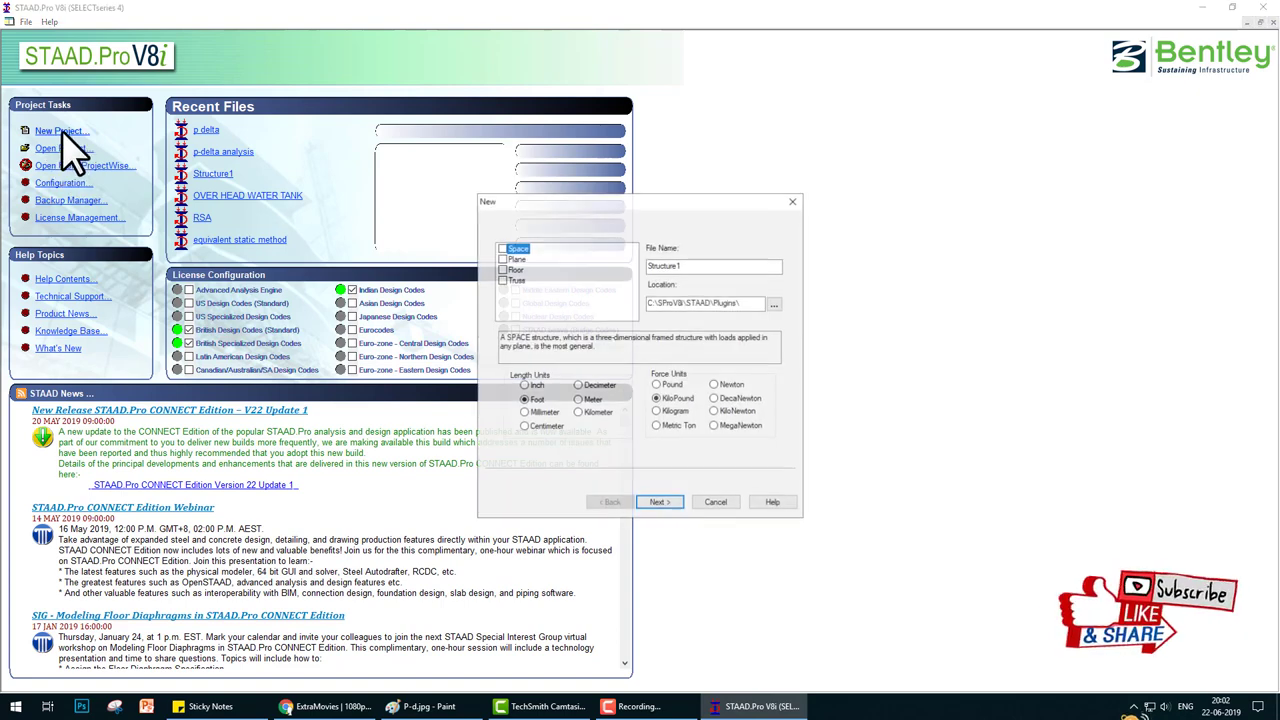
pyautogui.click(716, 503)
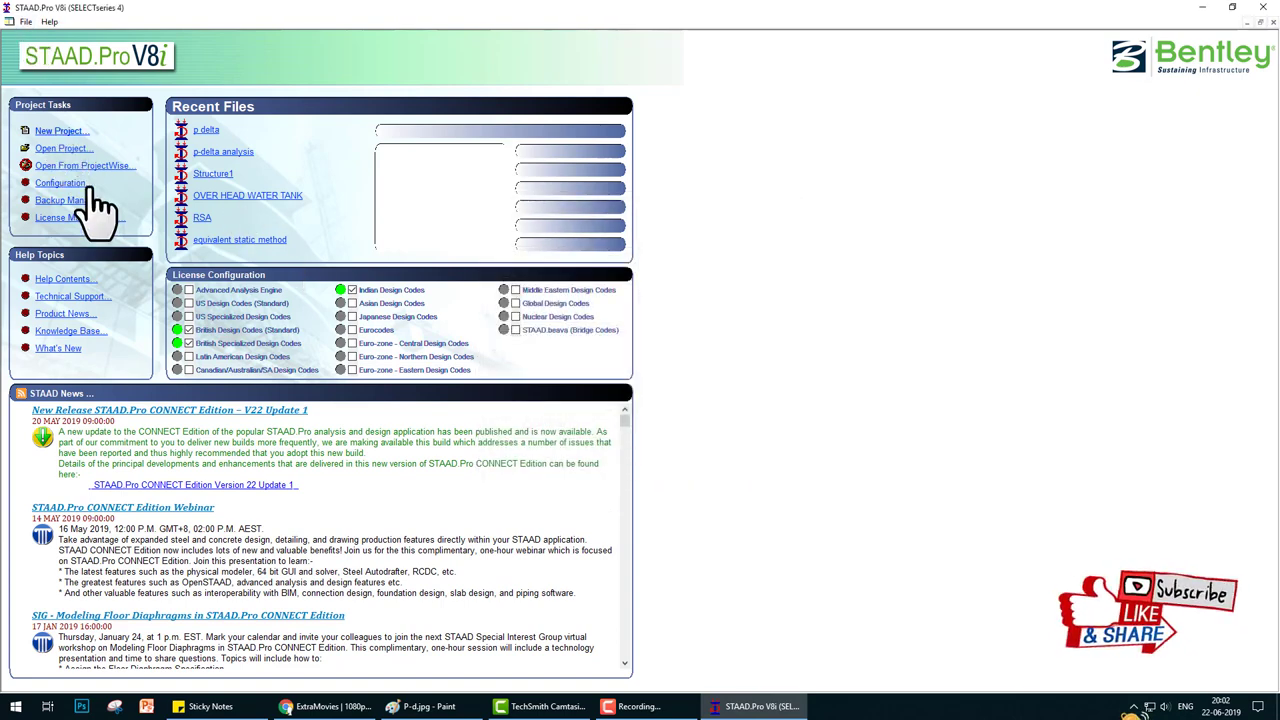
pyautogui.click(72, 184)
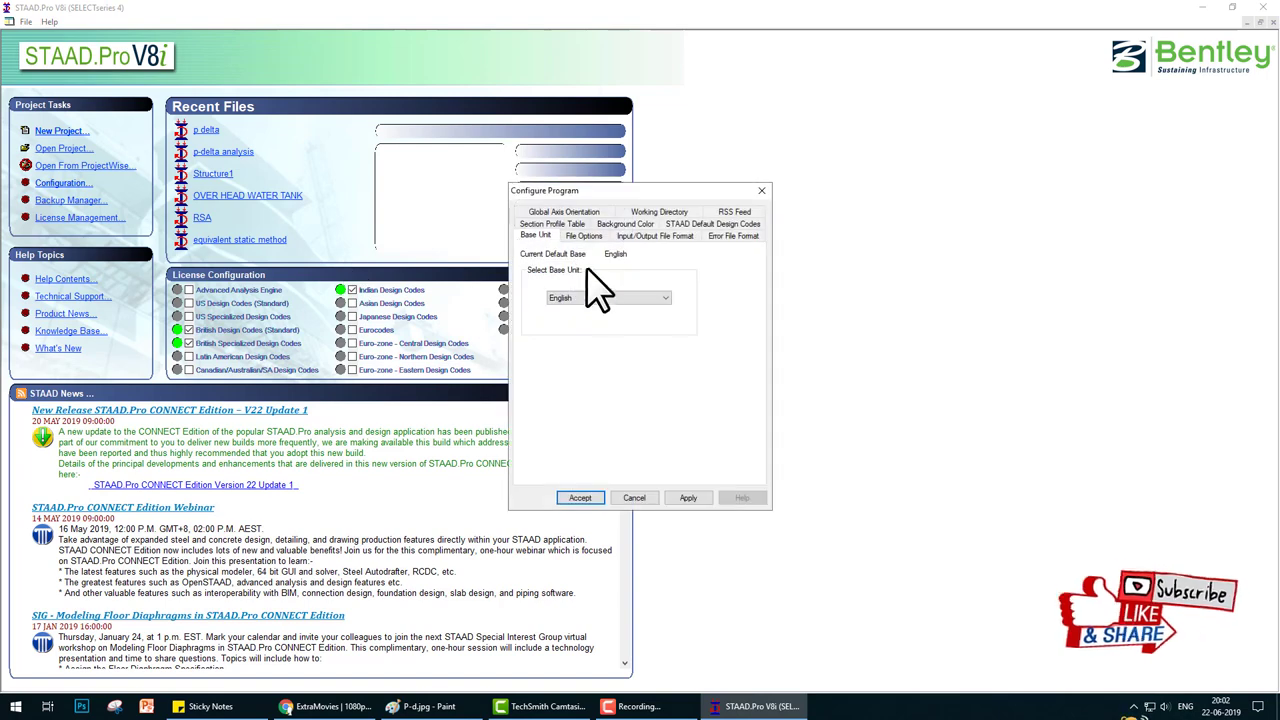
pyautogui.click(588, 315)
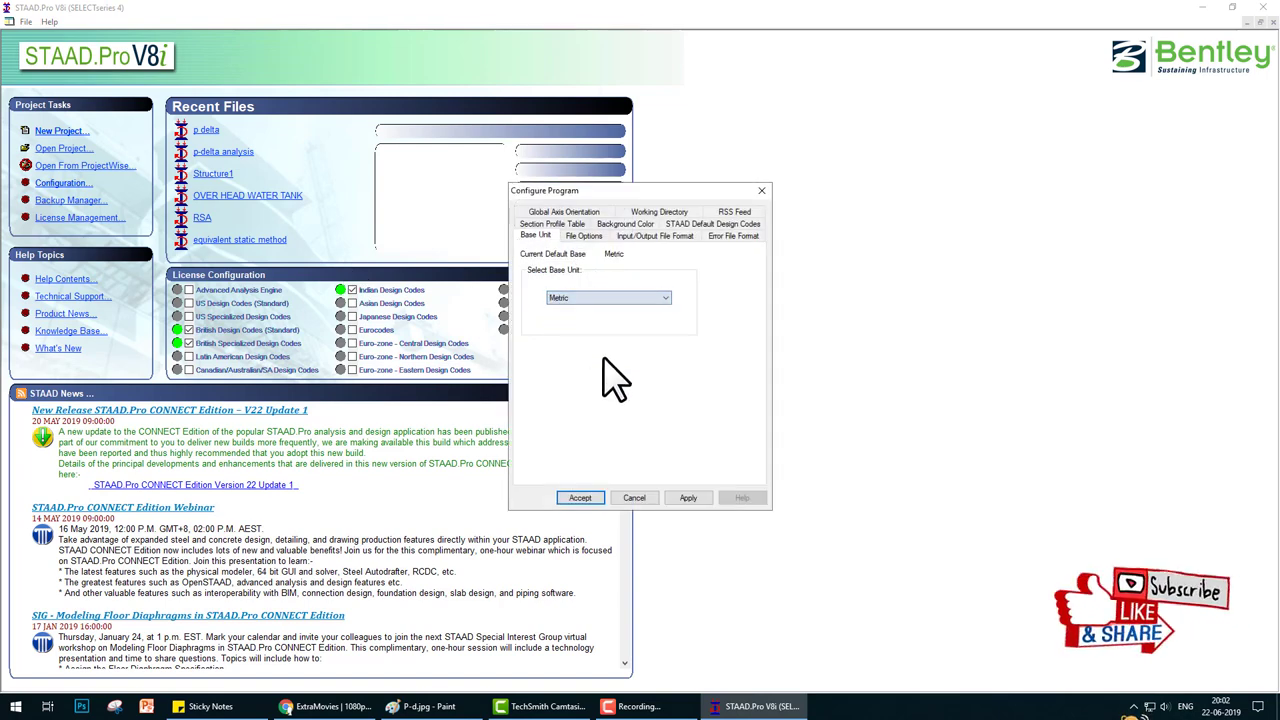
pyautogui.click(588, 498)
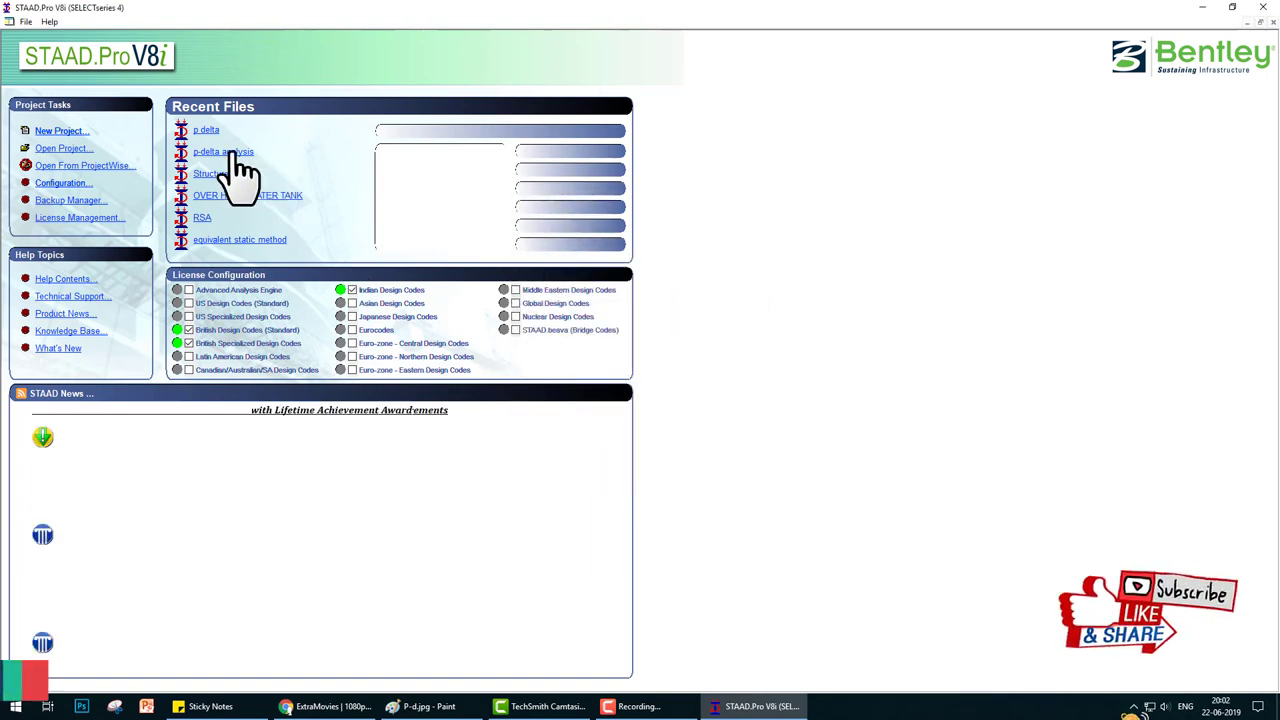
# Start a new Space structure, Structure1, in meters and kilonewtons
pyautogui.click(70, 132)
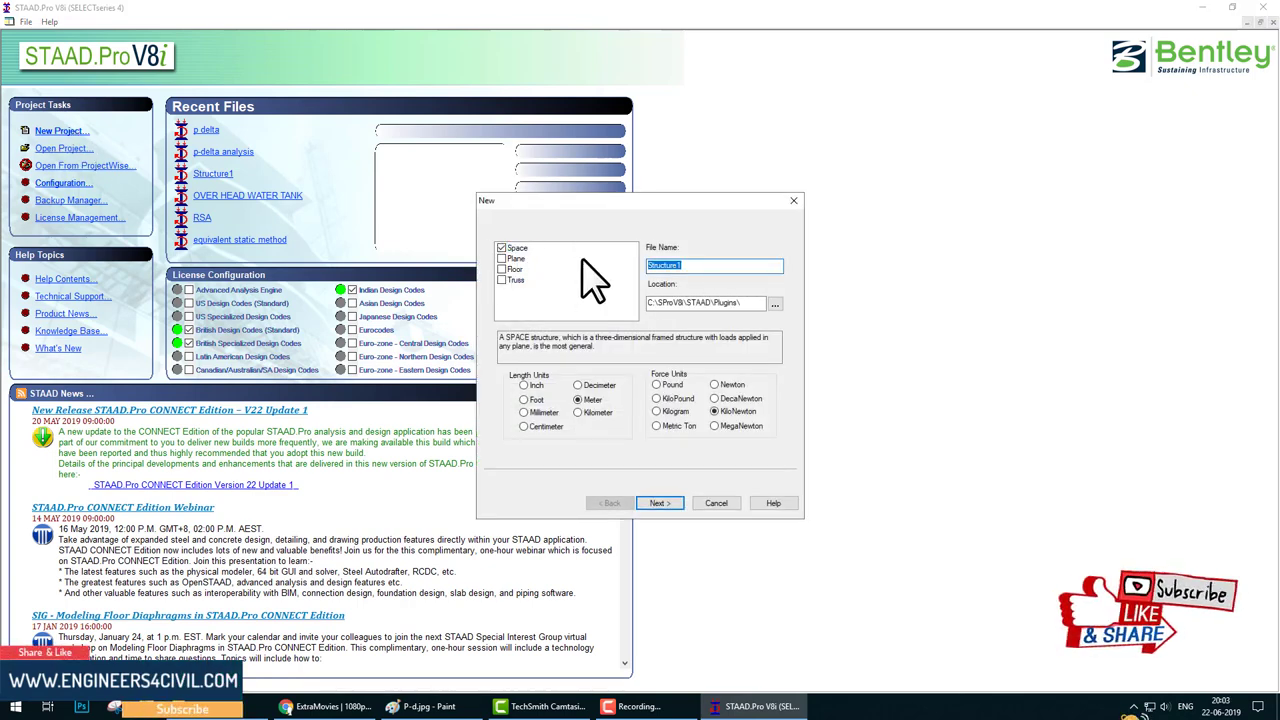
pyautogui.click(588, 401)
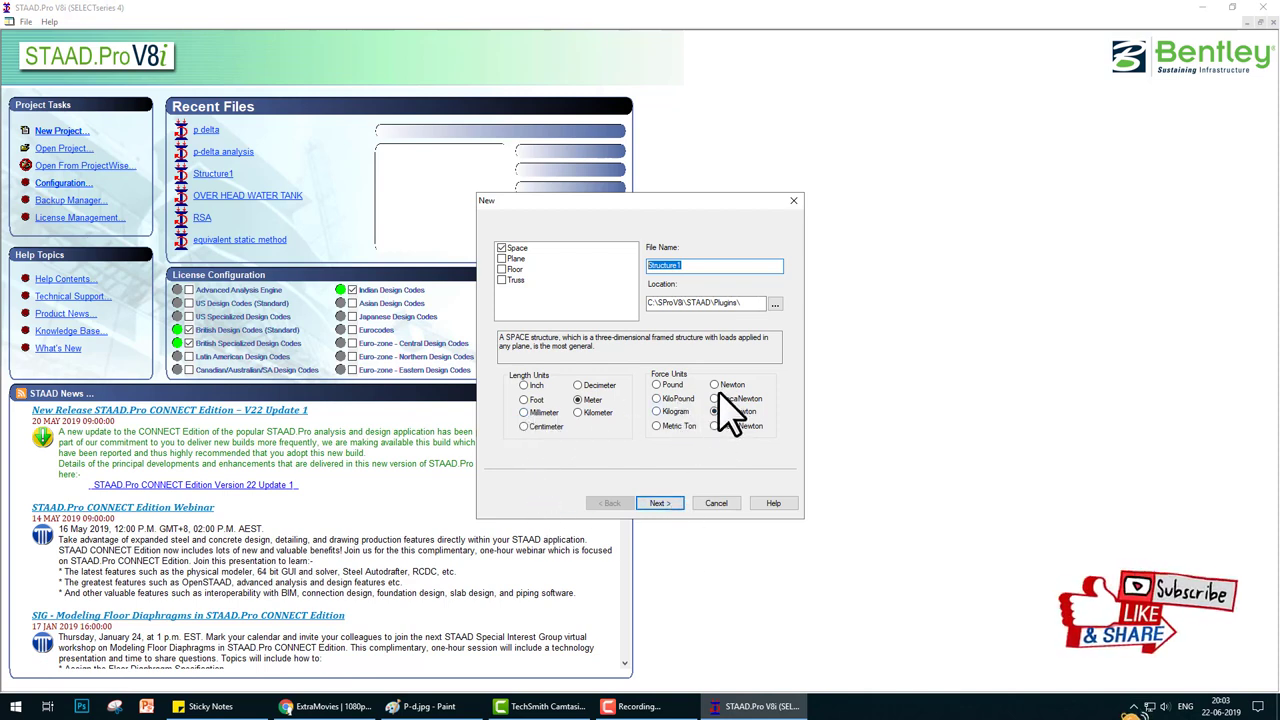
pyautogui.click(660, 503)
# Overwrite Structure1, then set the X-Y construction grid to 1 m spacing in X and Y
pyautogui.click(678, 391)
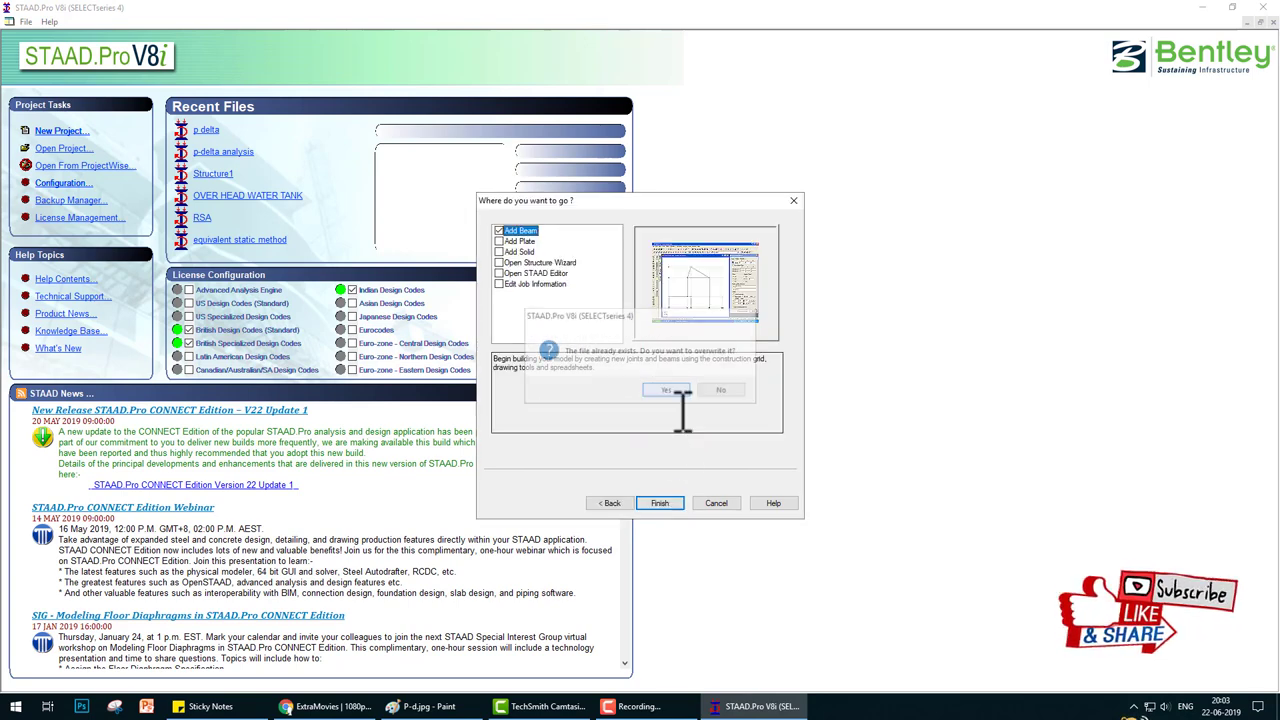
pyautogui.click(660, 503)
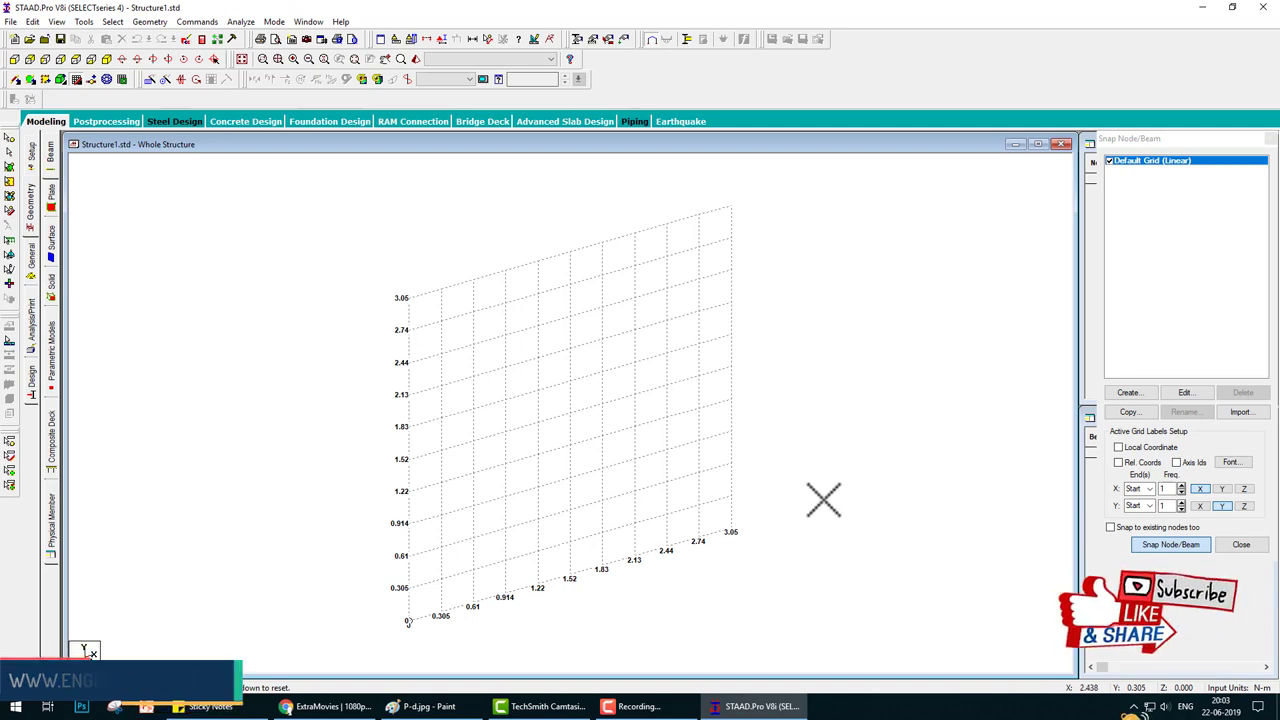
pyautogui.click(1184, 393)
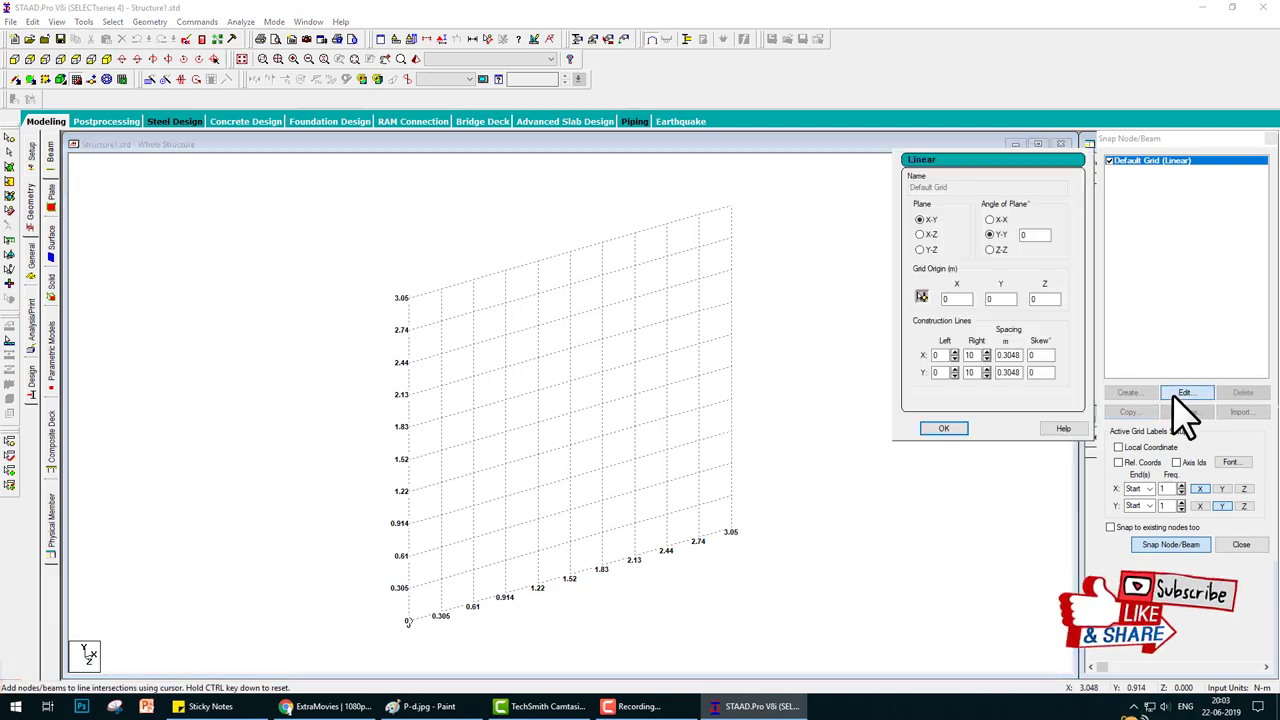
pyautogui.click(925, 235)
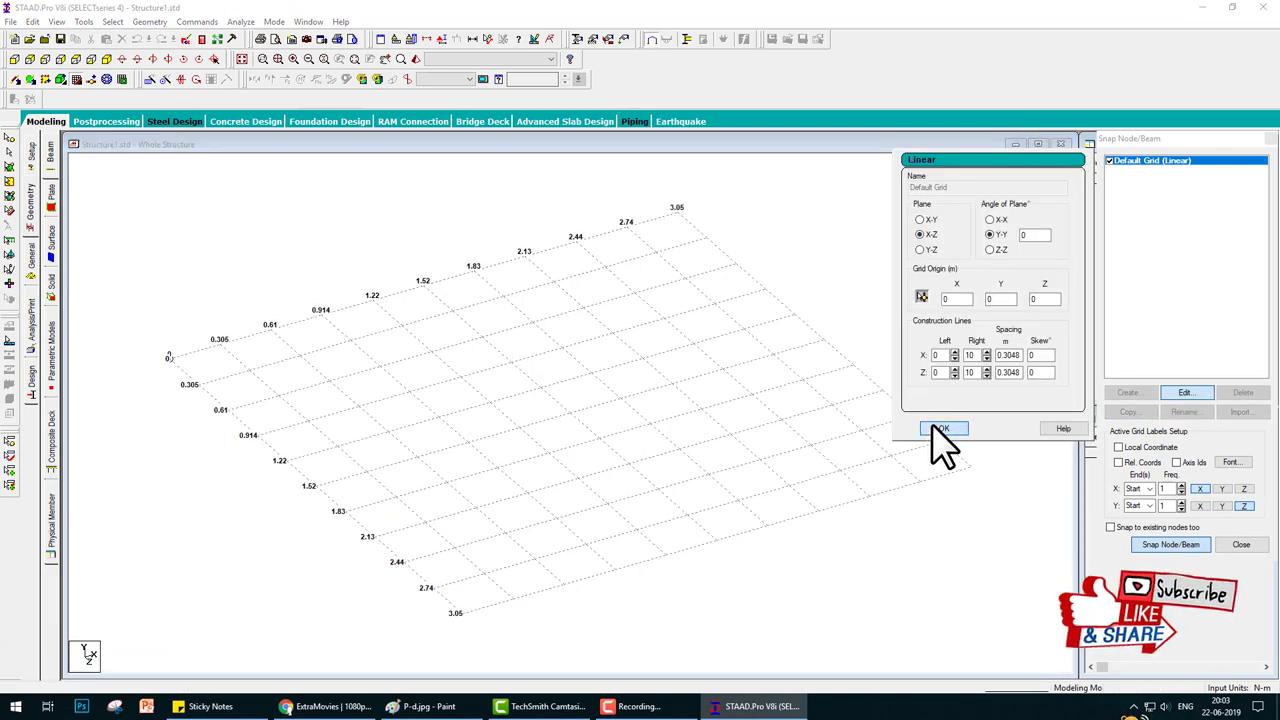
pyautogui.click(943, 429)
pyautogui.click(1186, 394)
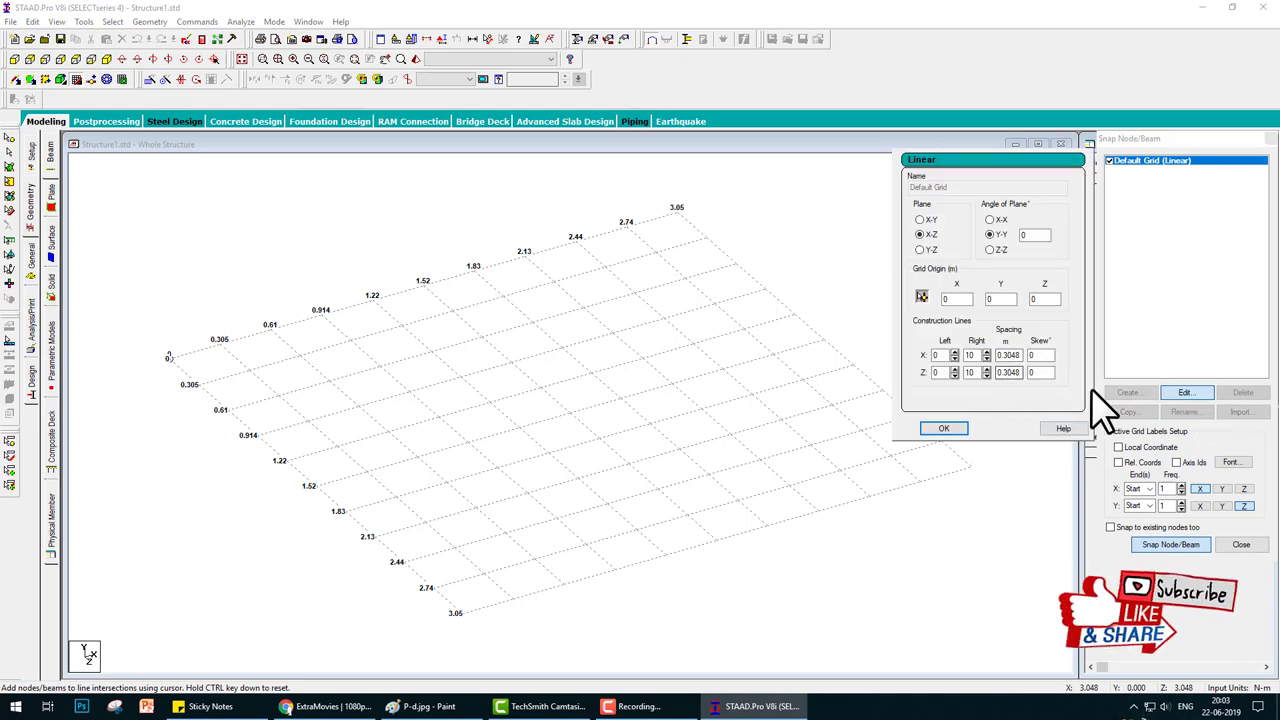
pyautogui.click(920, 219)
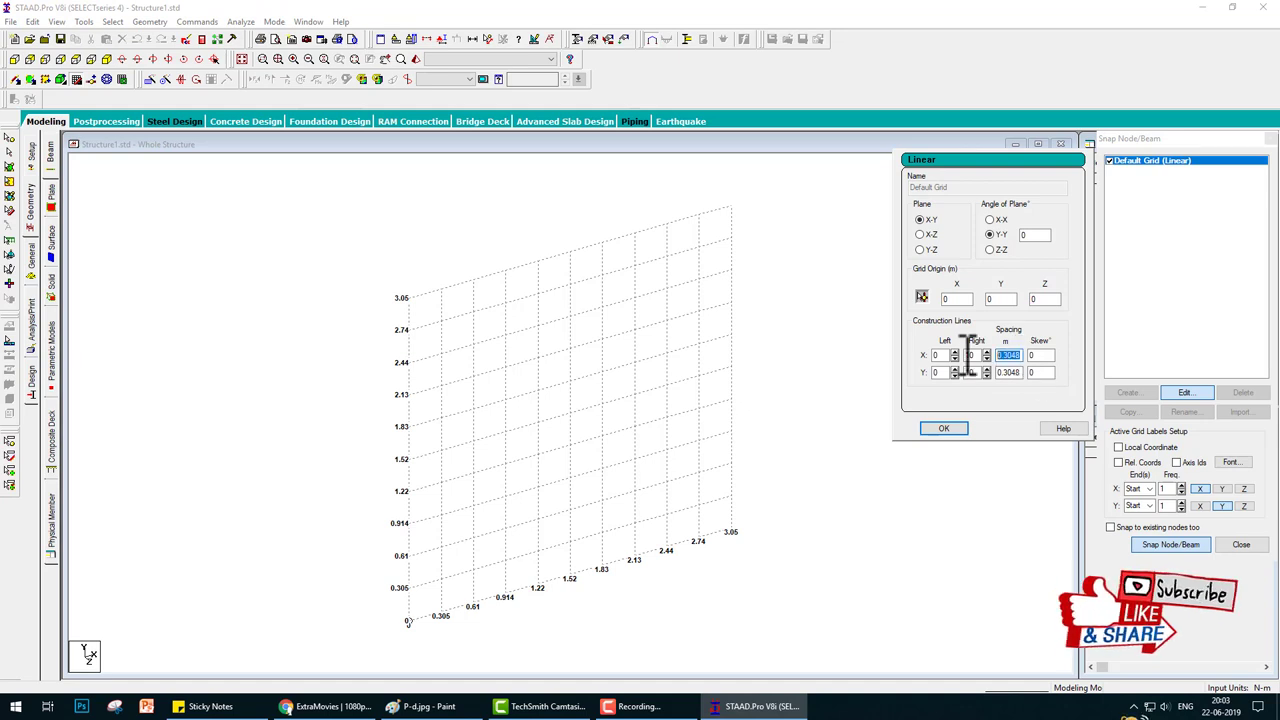
pyautogui.press('Tab')
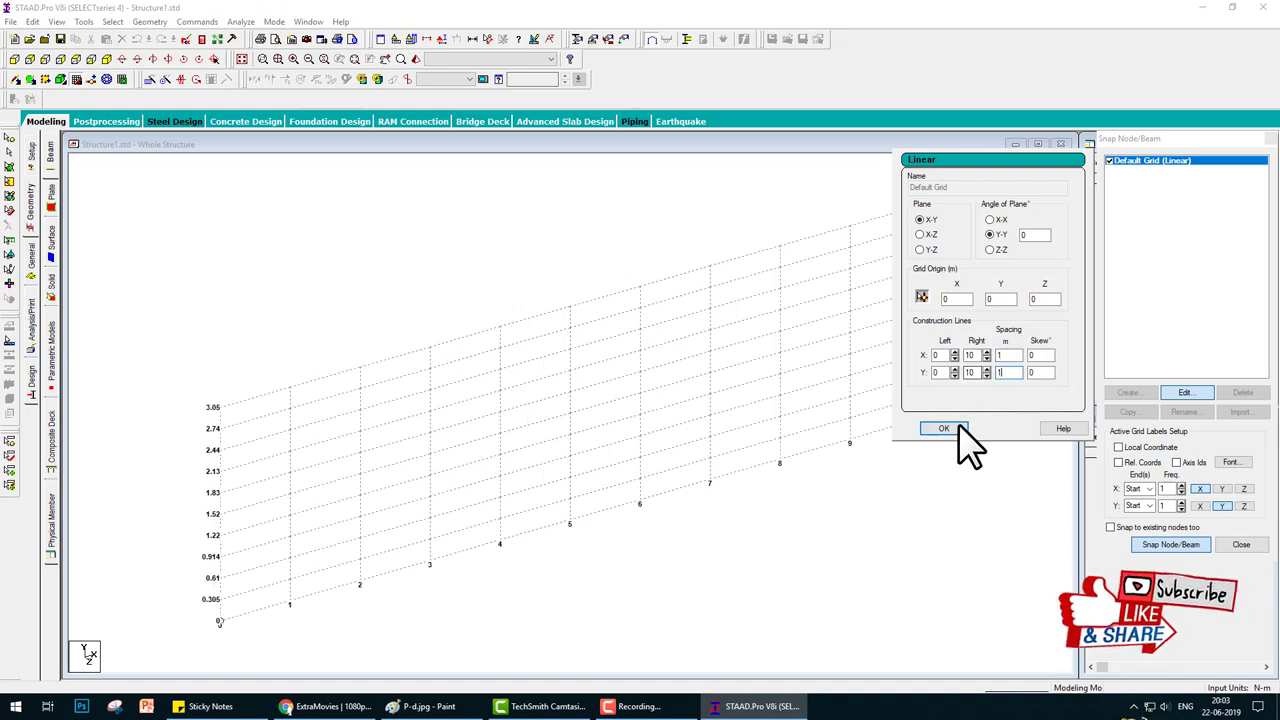
pyautogui.write('1')
pyautogui.click(958, 426)
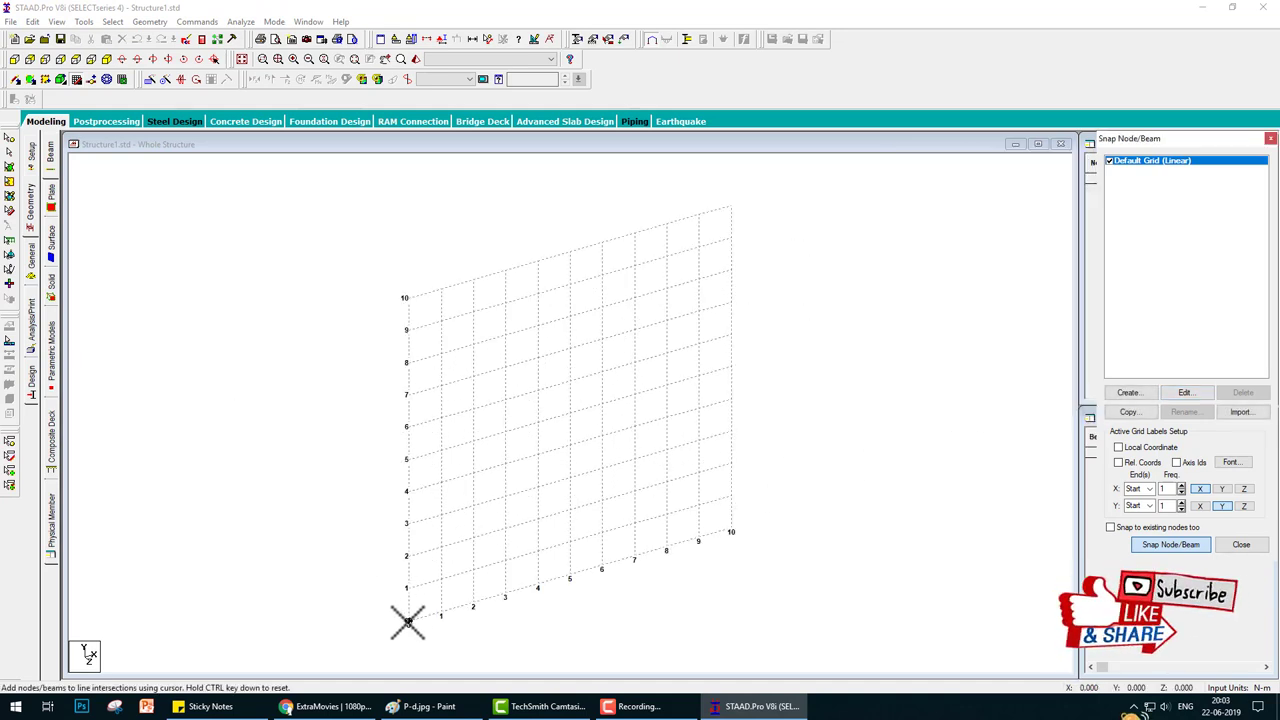
# Place two nodes on the grid and select the upper node at 4 m height
pyautogui.click(408, 622)
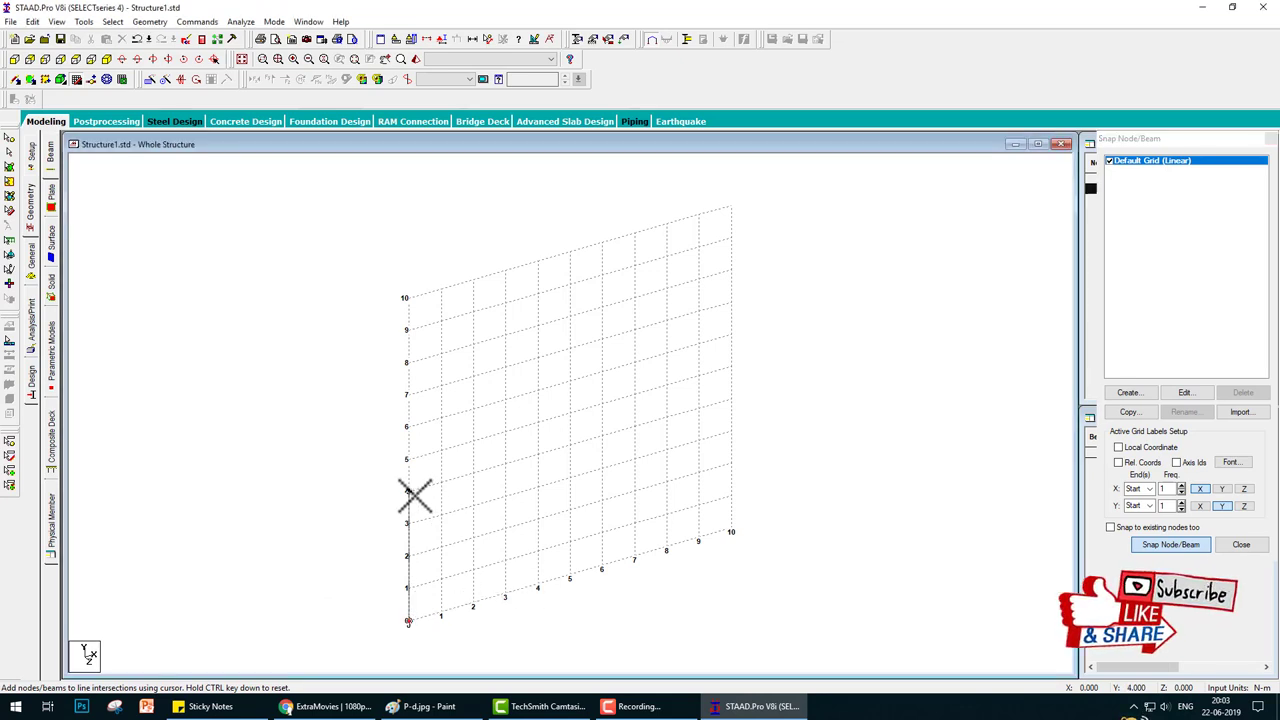
pyautogui.click(408, 491)
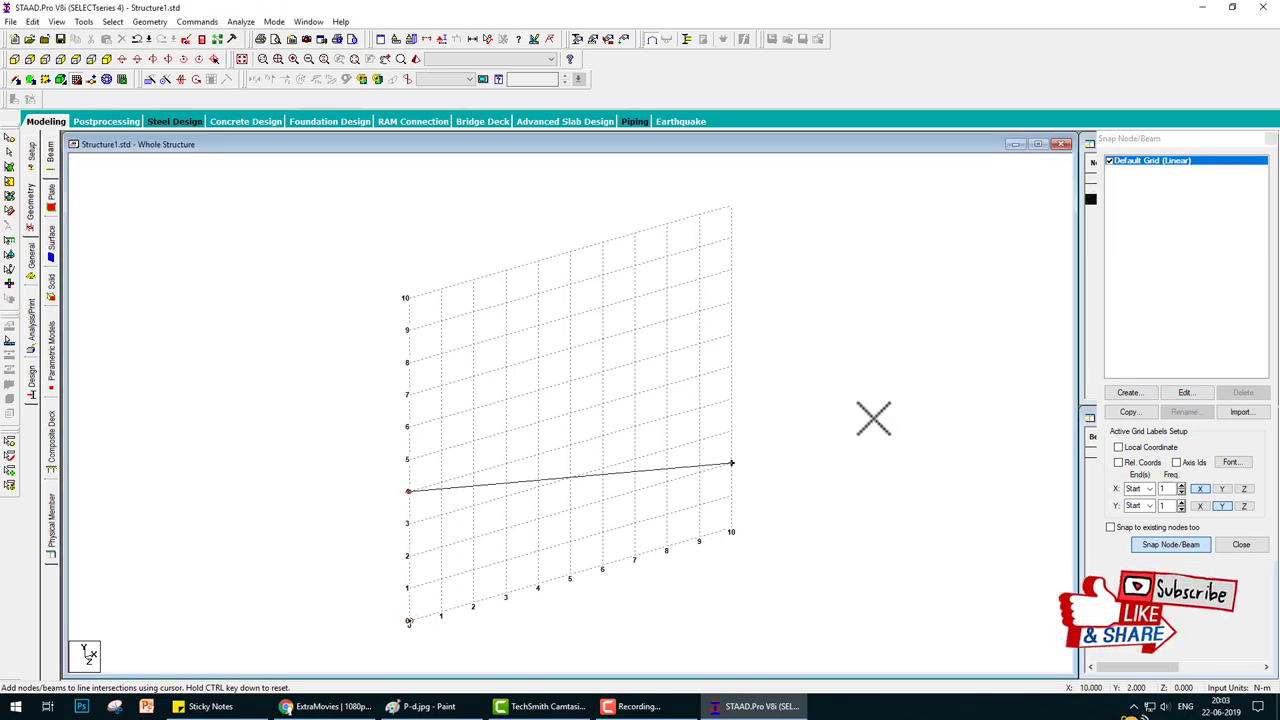
pyautogui.click(1270, 139)
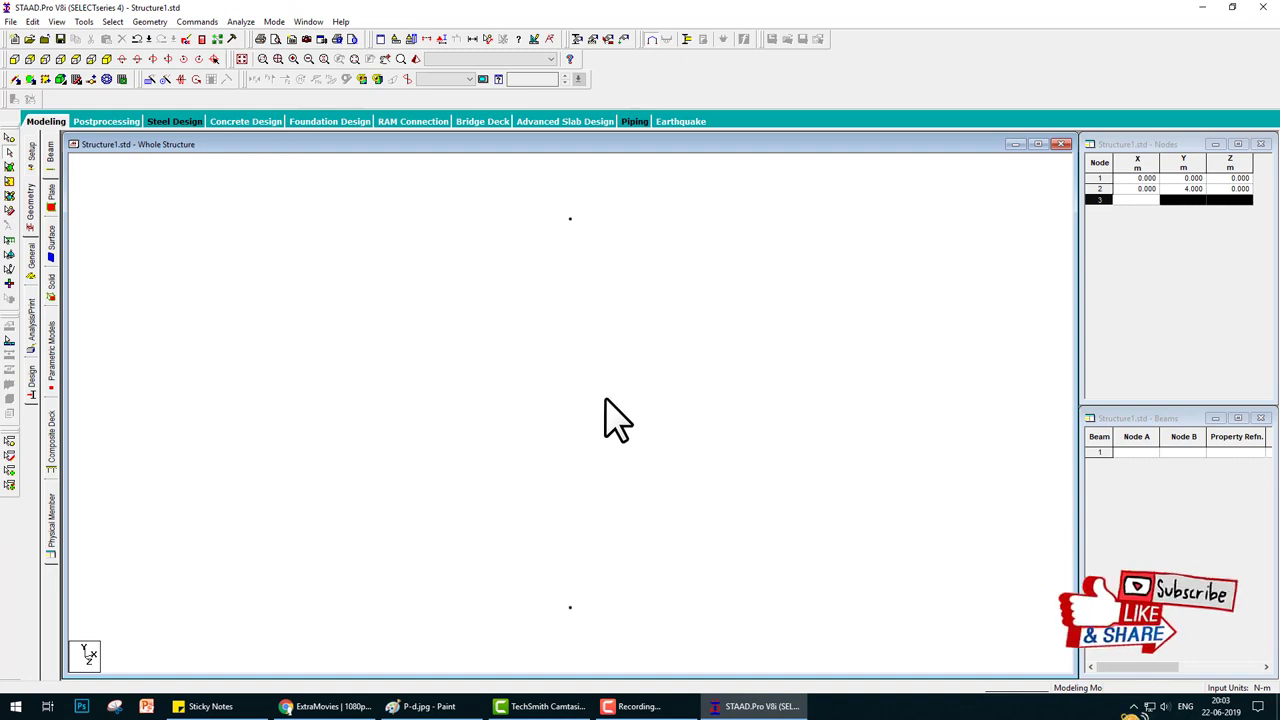
pyautogui.click(9, 141)
pyautogui.moveTo(498, 205); pyautogui.dragTo(680, 289)
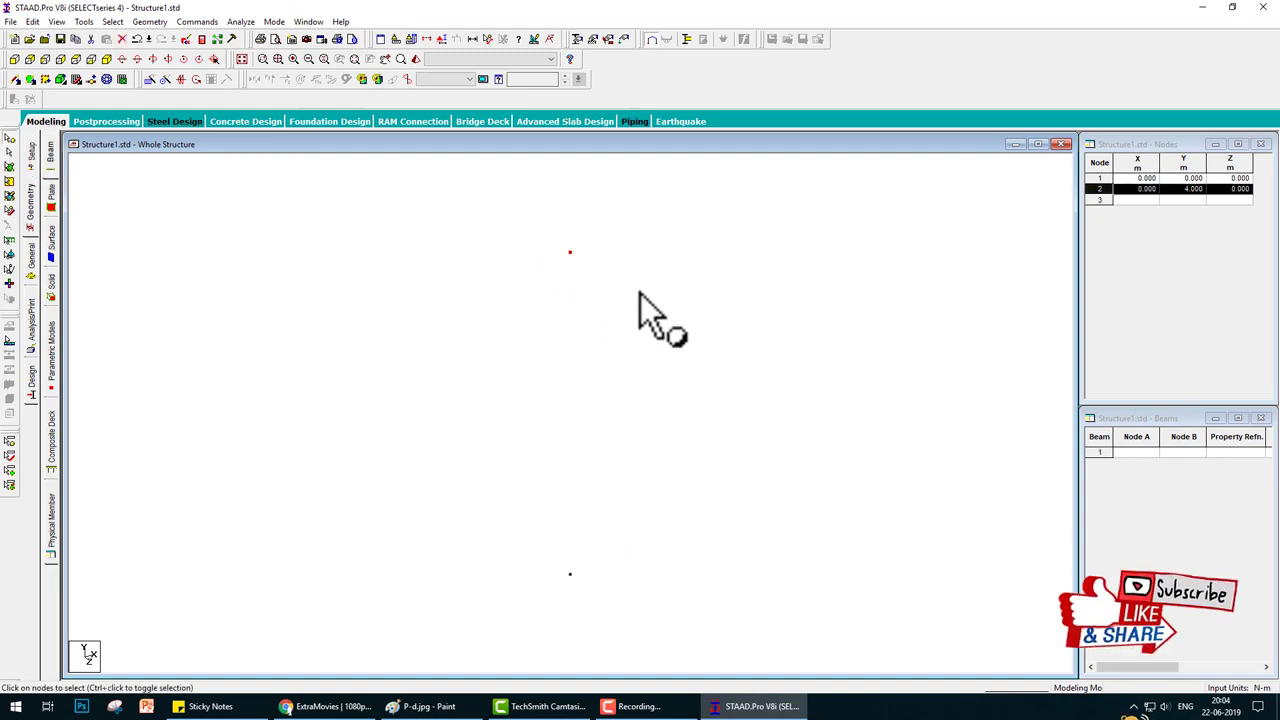
# Repeat the upper node 10 m along X with linked steps to create beam 1, then view the front
pyautogui.click(150, 80)
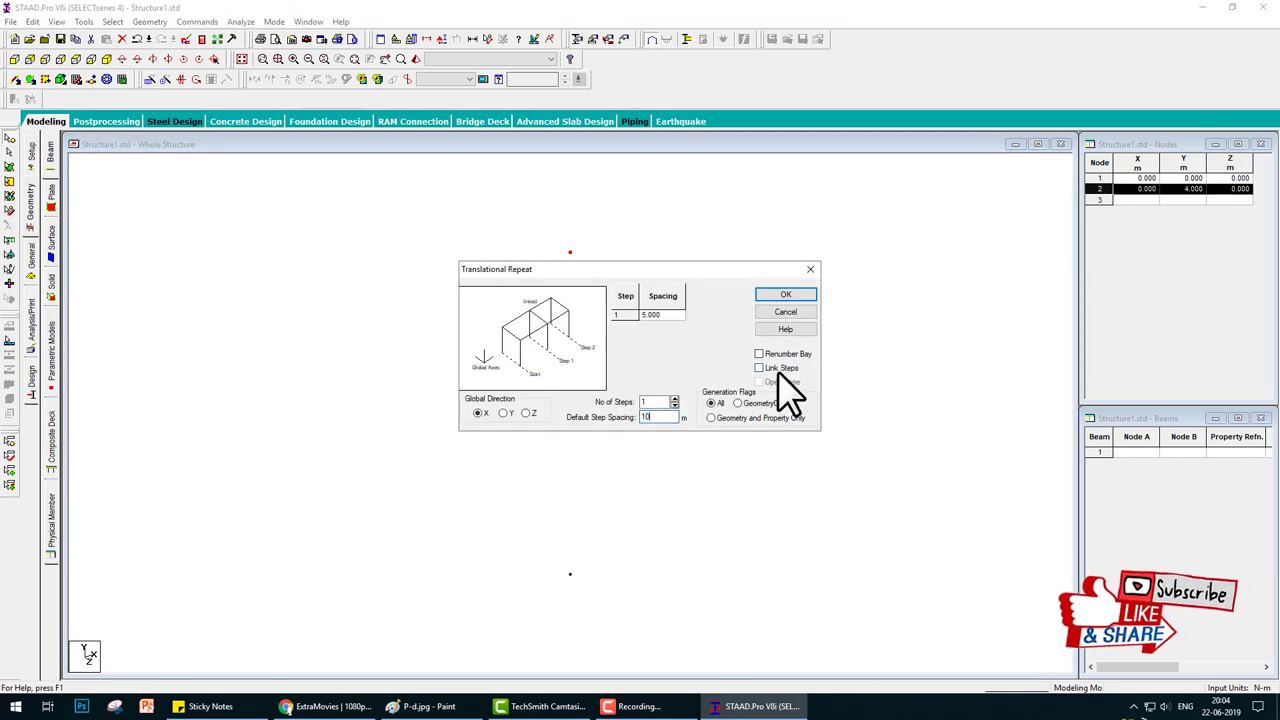
pyautogui.click(425, 706)
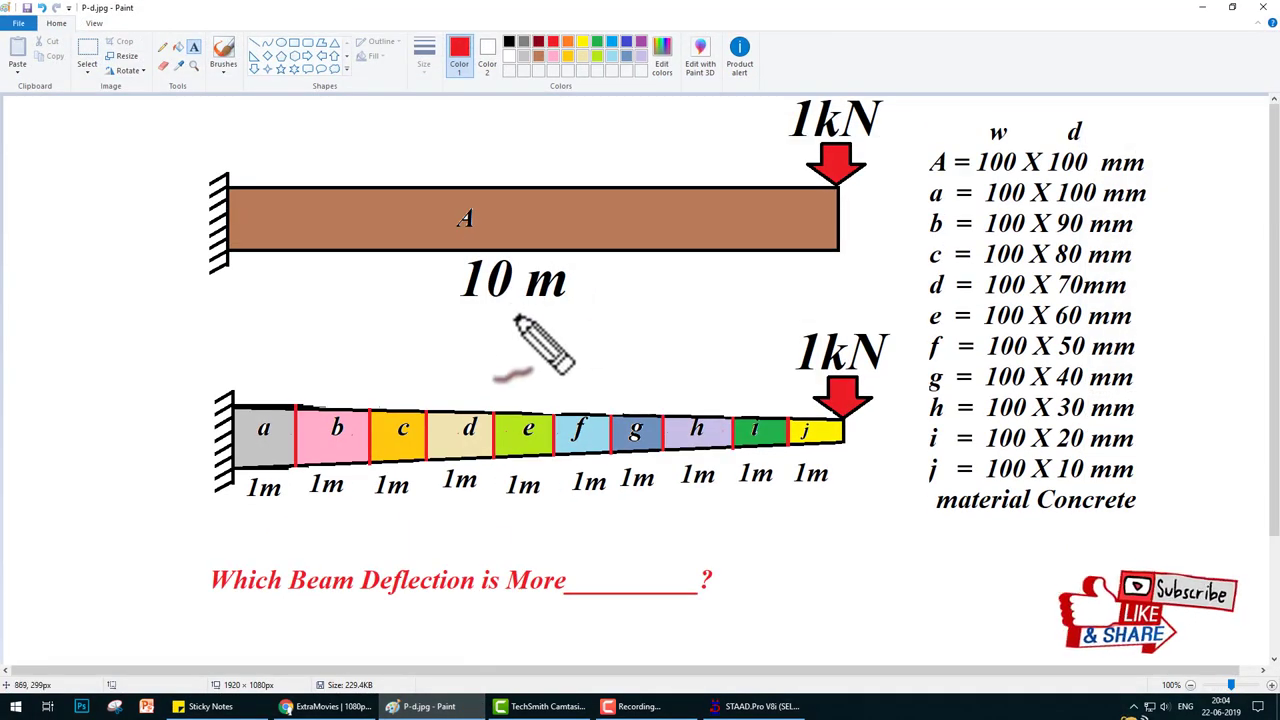
pyautogui.moveTo(502, 320); pyautogui.dragTo(594, 287)
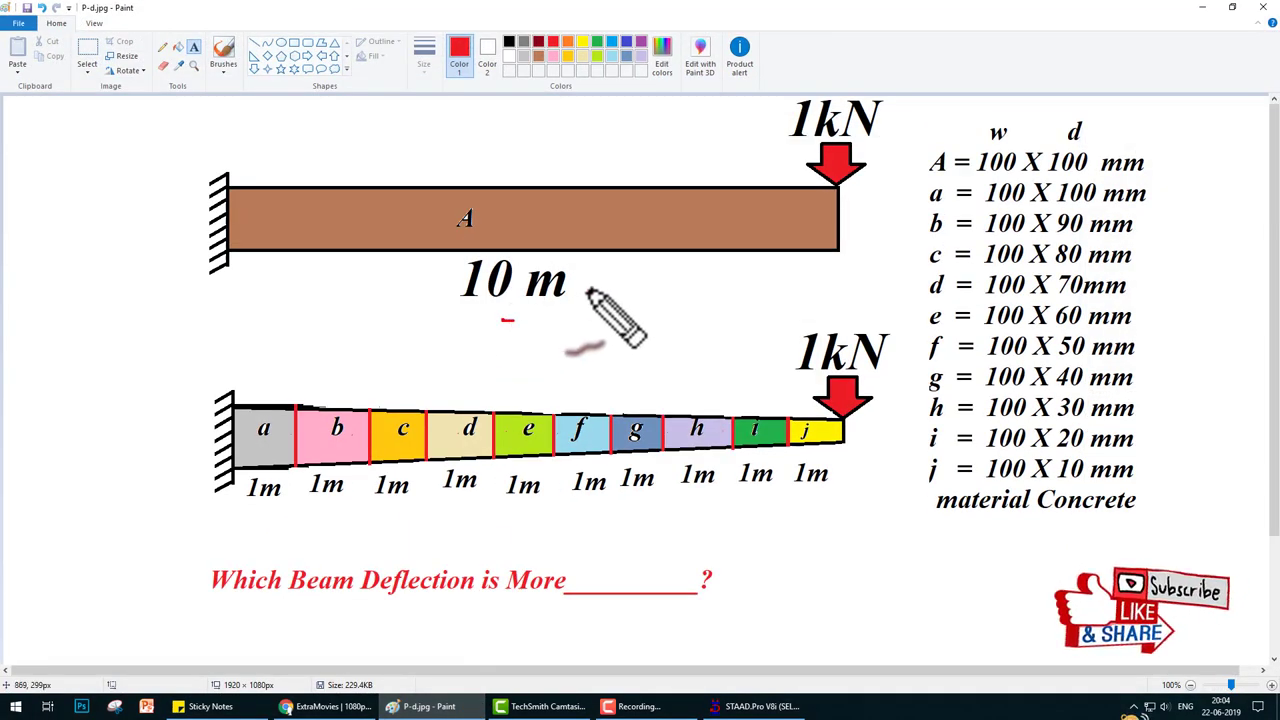
pyautogui.click(748, 706)
pyautogui.click(786, 296)
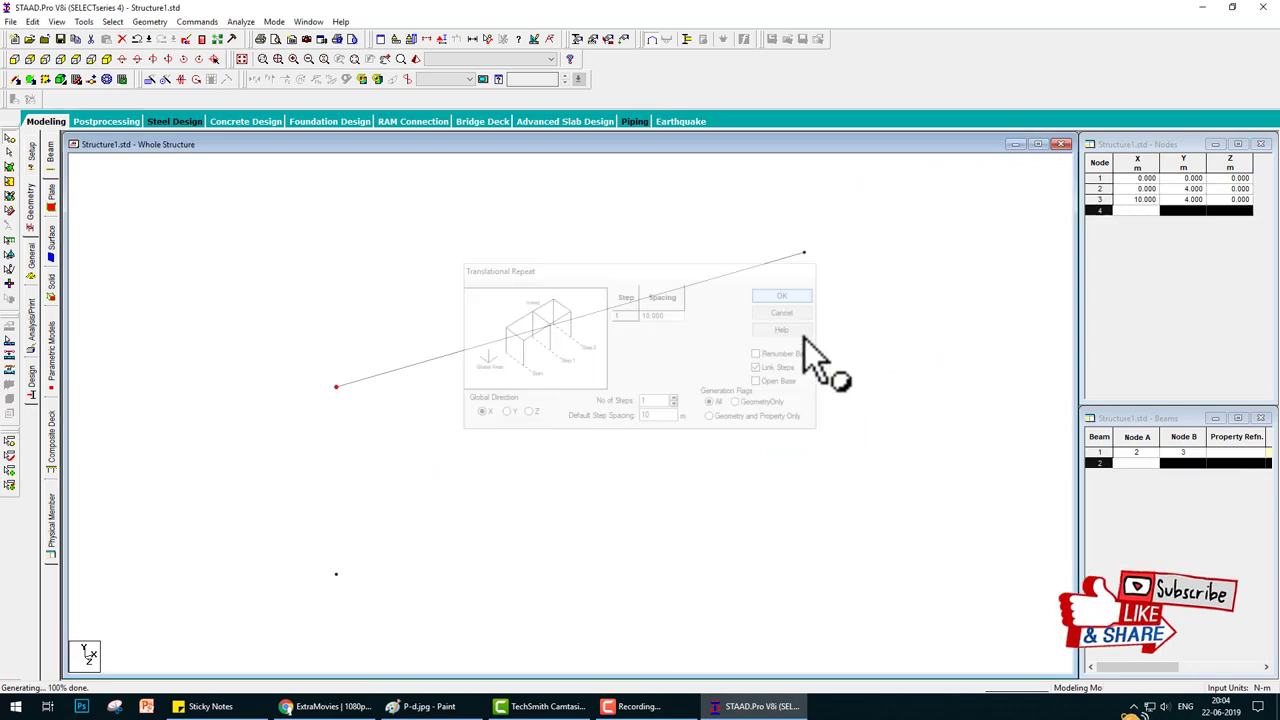
pyautogui.click(14, 60)
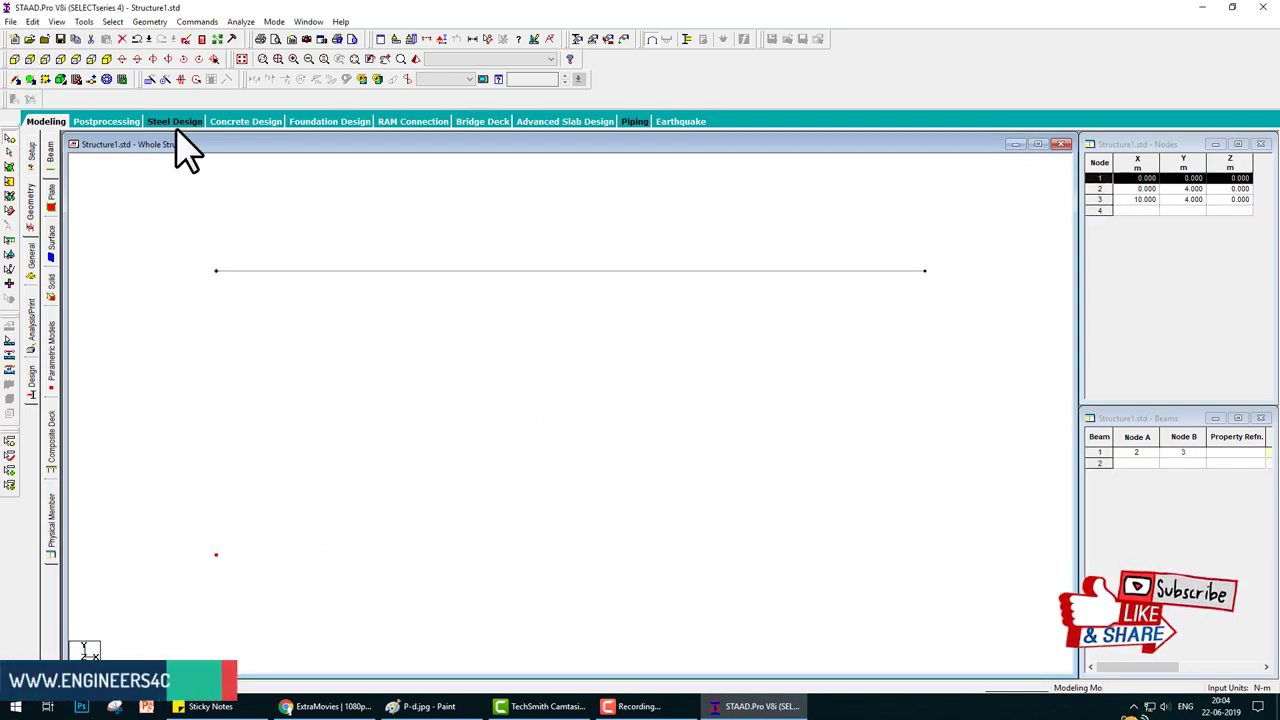
# Repeat the bottom node along X in 10 linked 1 m steps, creating beams 2–11
pyautogui.click(151, 79)
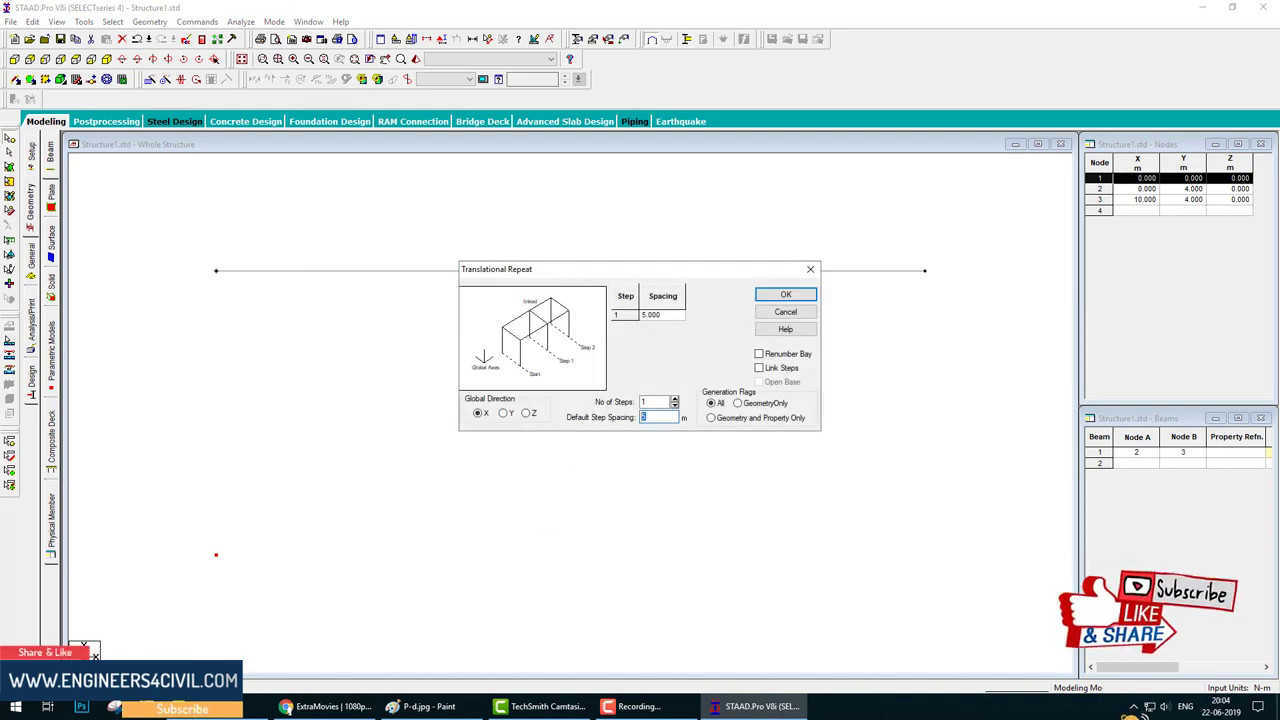
pyautogui.write('0')
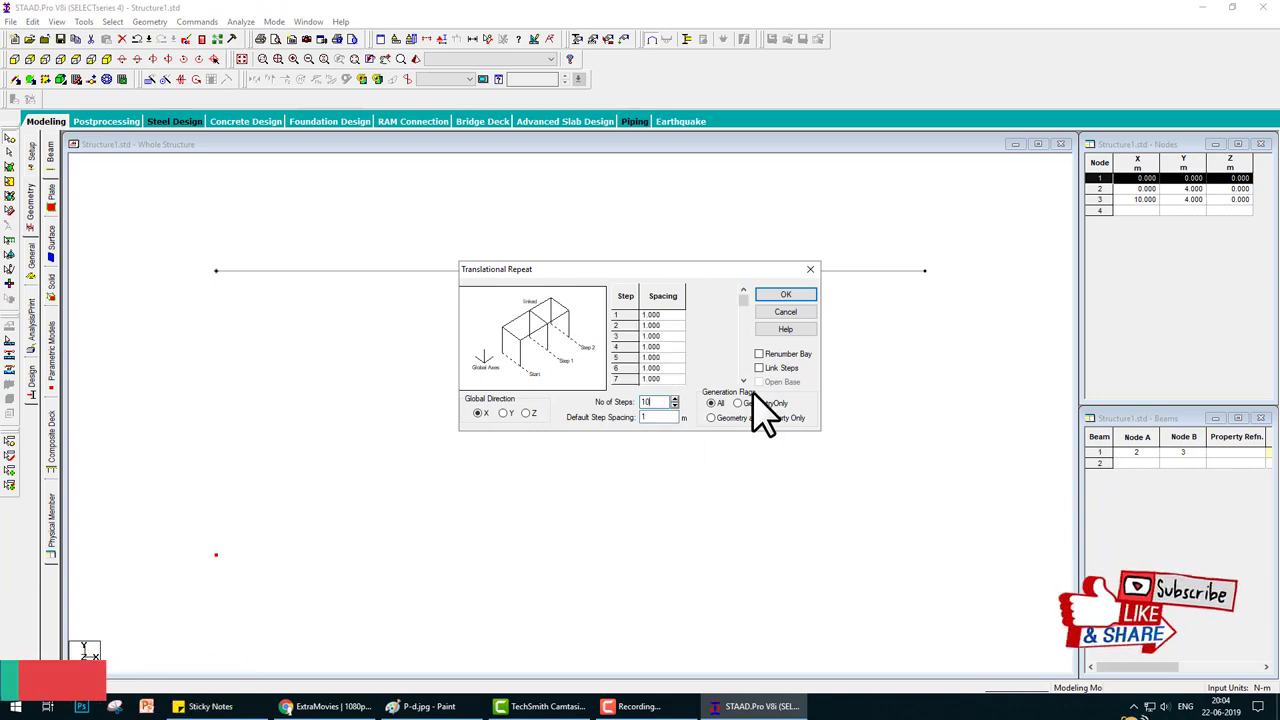
pyautogui.click(470, 700)
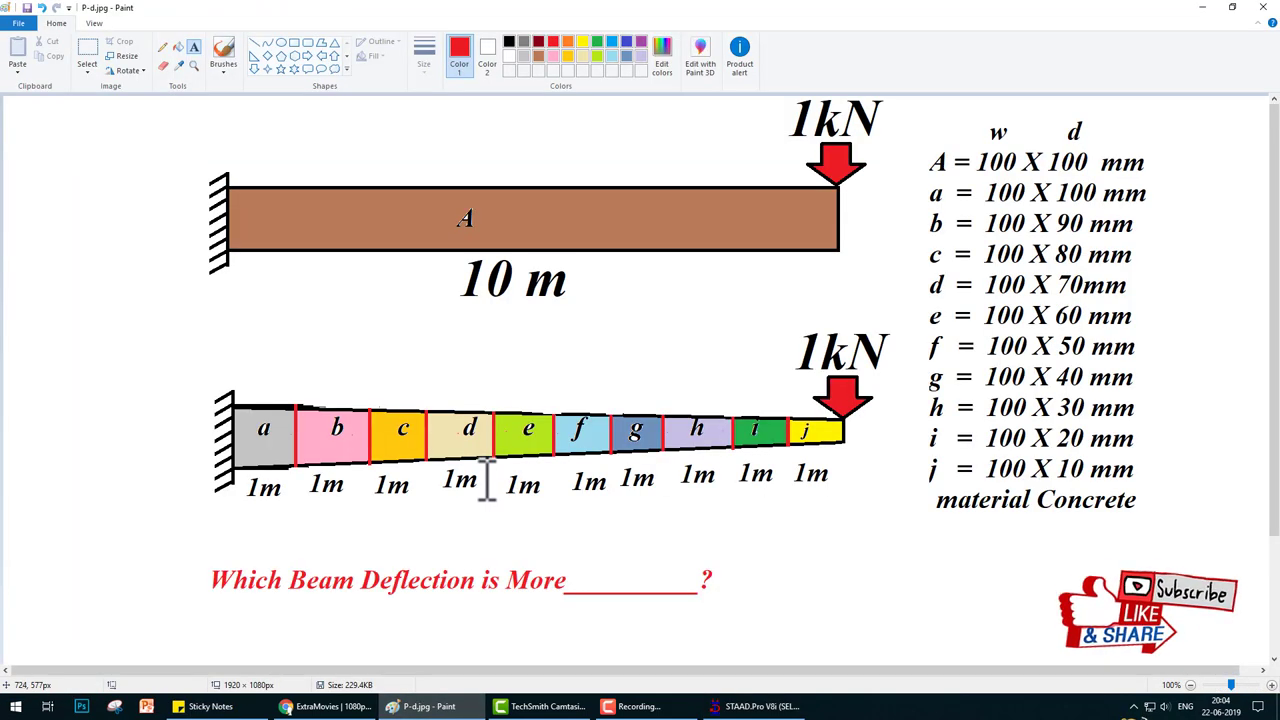
pyautogui.moveTo(278, 437)
pyautogui.mouseDown()
pyautogui.moveTo(290, 488)
pyautogui.moveTo(314, 465)
pyautogui.moveTo(414, 470)
pyautogui.moveTo(422, 442)
pyautogui.mouseUp()
pyautogui.press('Escape')
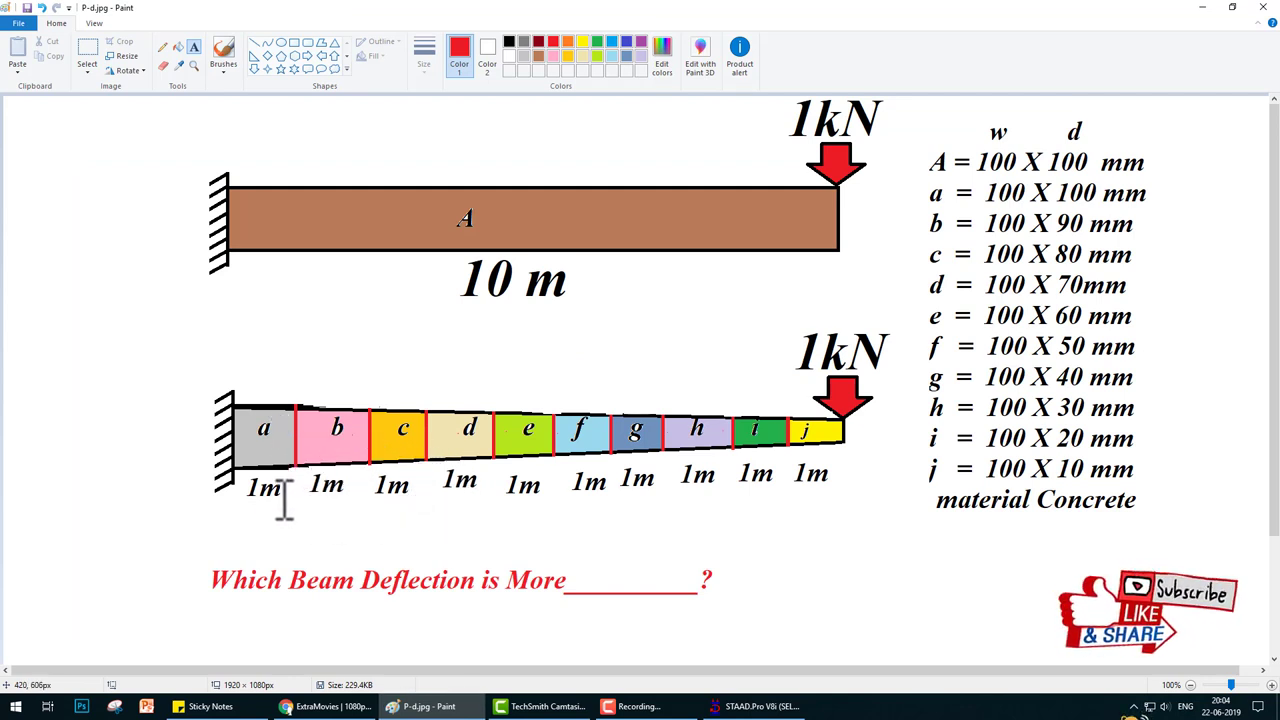
pyautogui.click(755, 706)
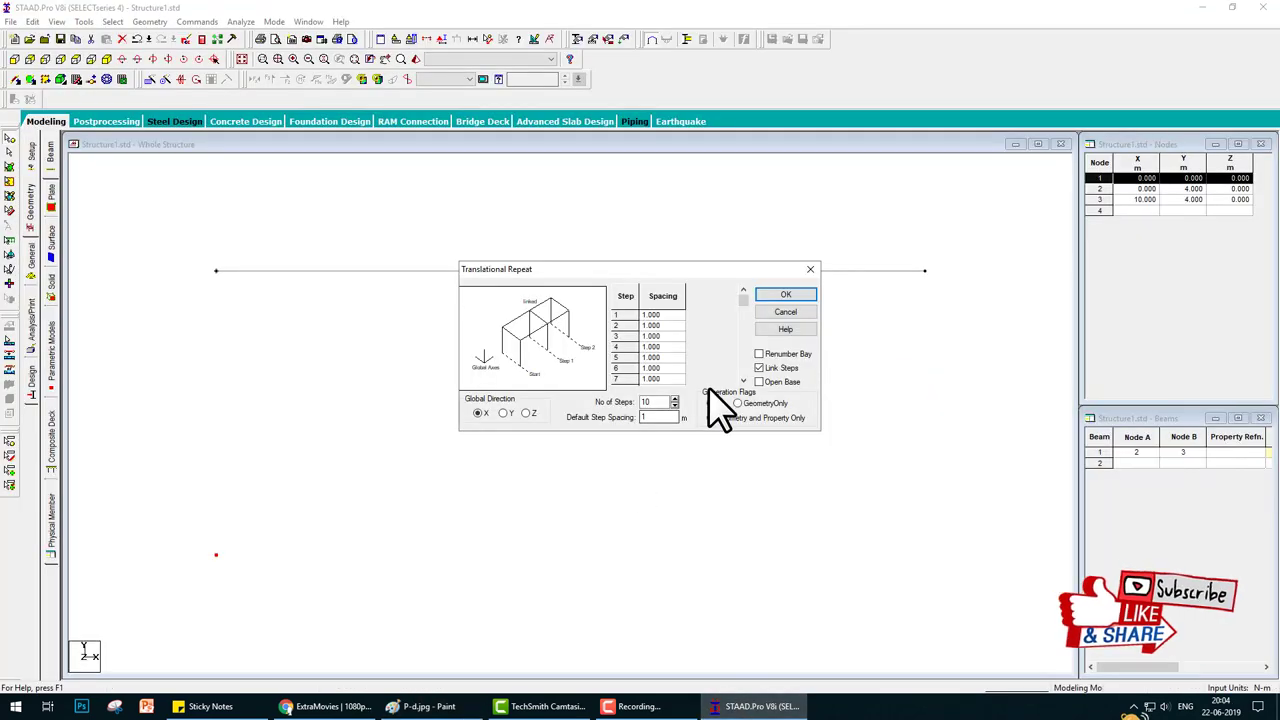
pyautogui.click(795, 295)
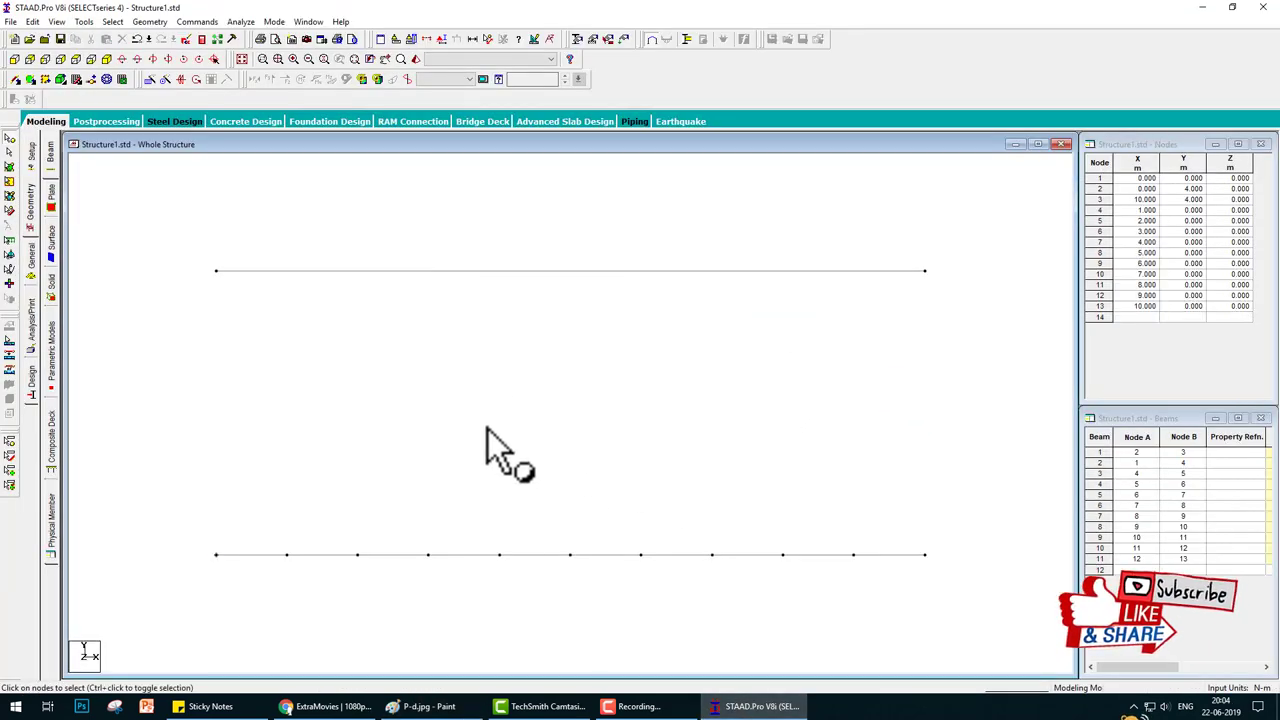
# Measure both beams at 10.00 m, clear the labels, and begin creating a Fixed support
pyautogui.click(488, 40)
pyautogui.click(217, 271)
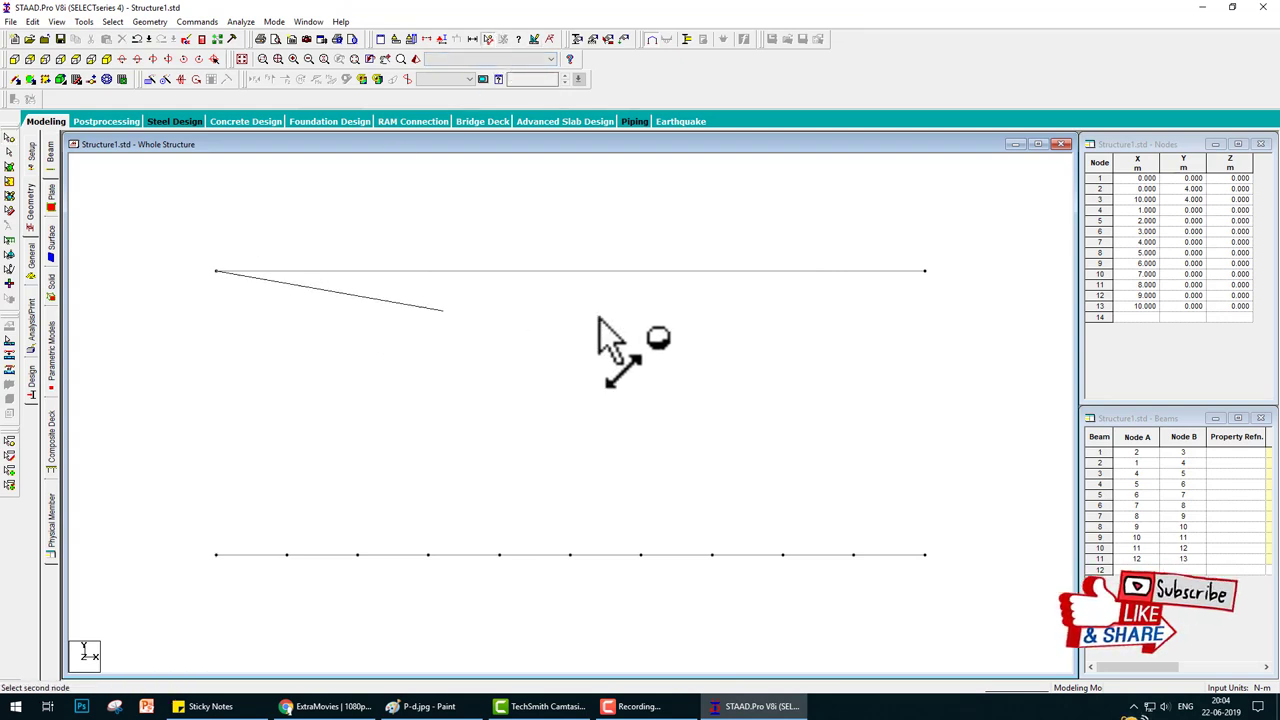
pyautogui.click(925, 274)
pyautogui.click(217, 555)
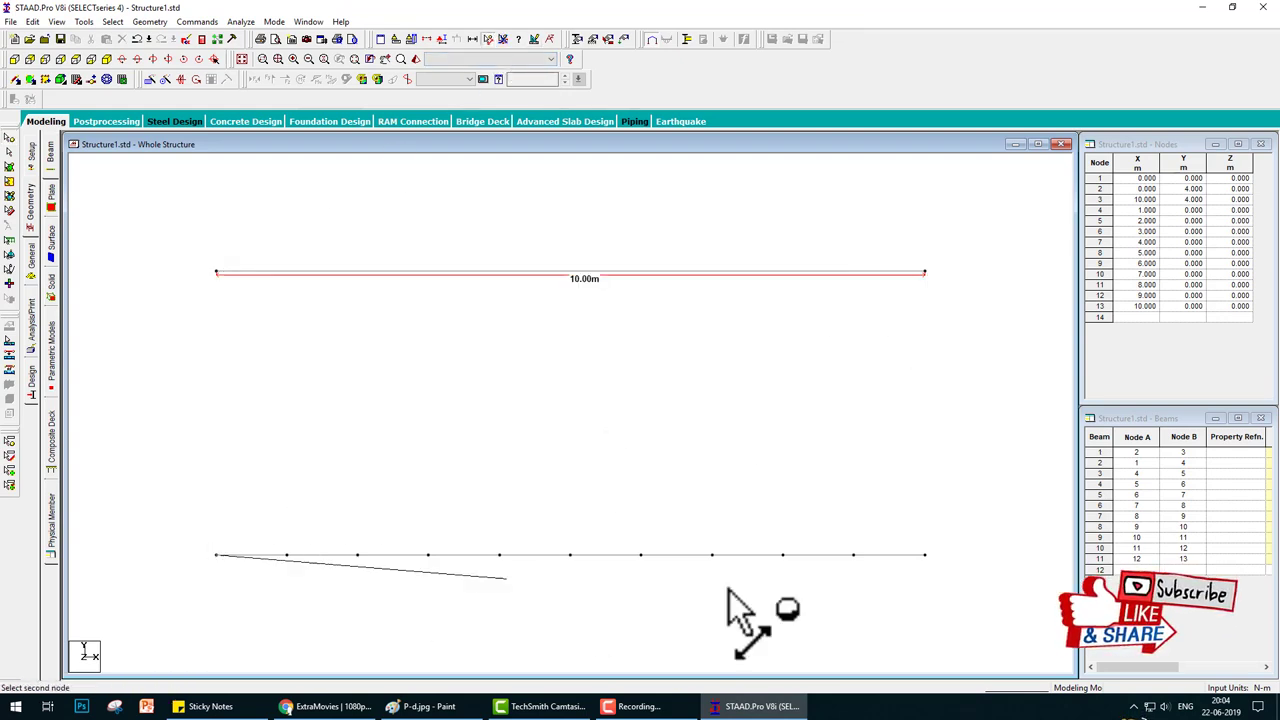
pyautogui.click(925, 556)
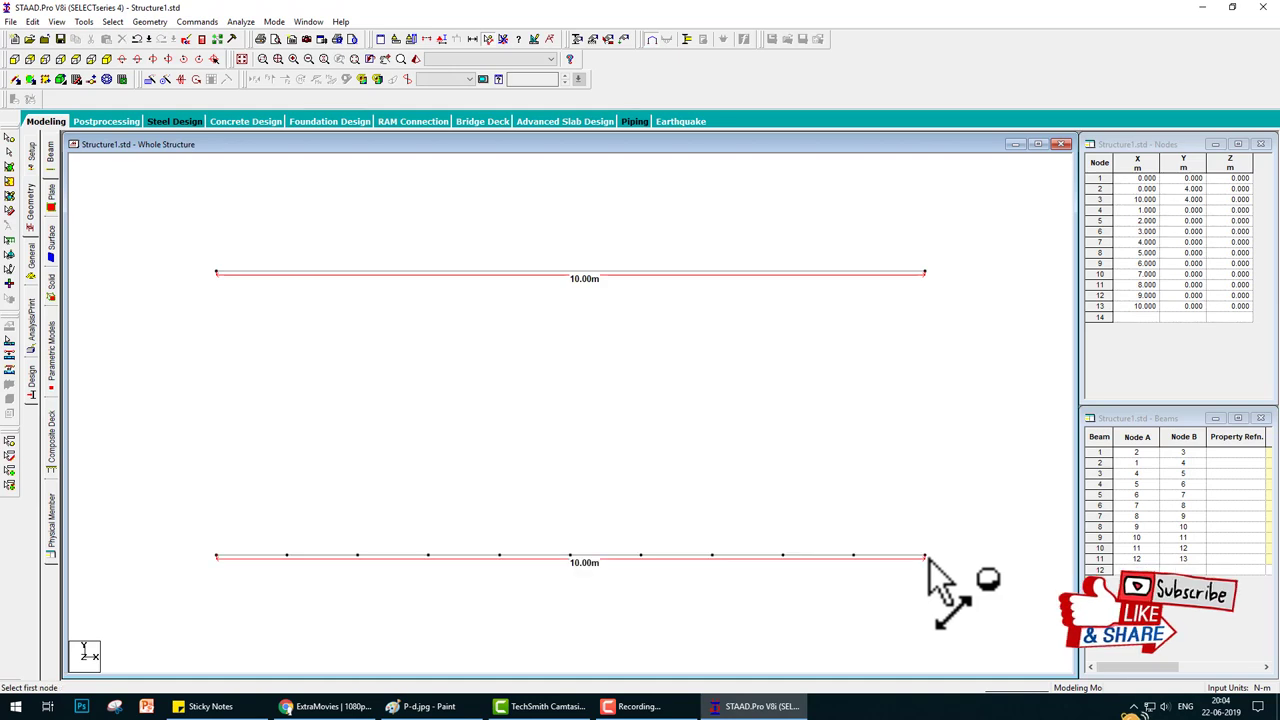
pyautogui.click(504, 40)
pyautogui.click(33, 262)
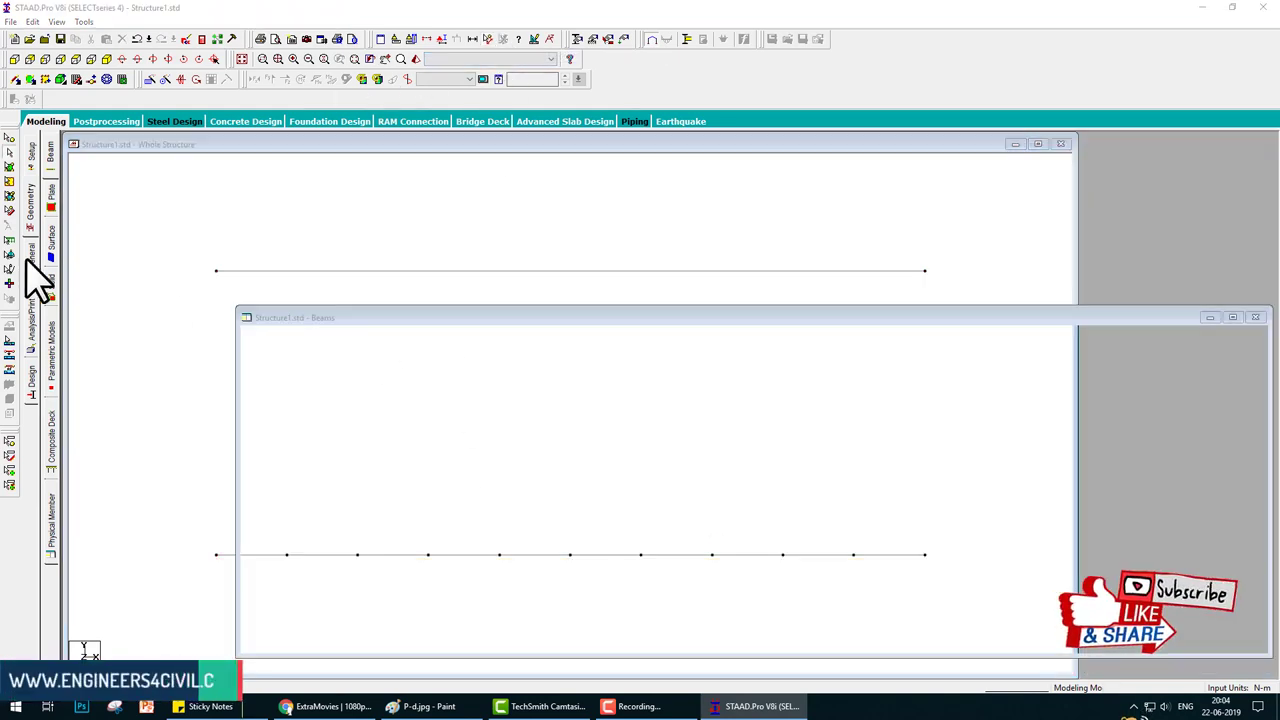
pyautogui.click(51, 256)
# Add the Fixed support and assign it to the left-end nodes 1 and 2
pyautogui.click(1177, 566)
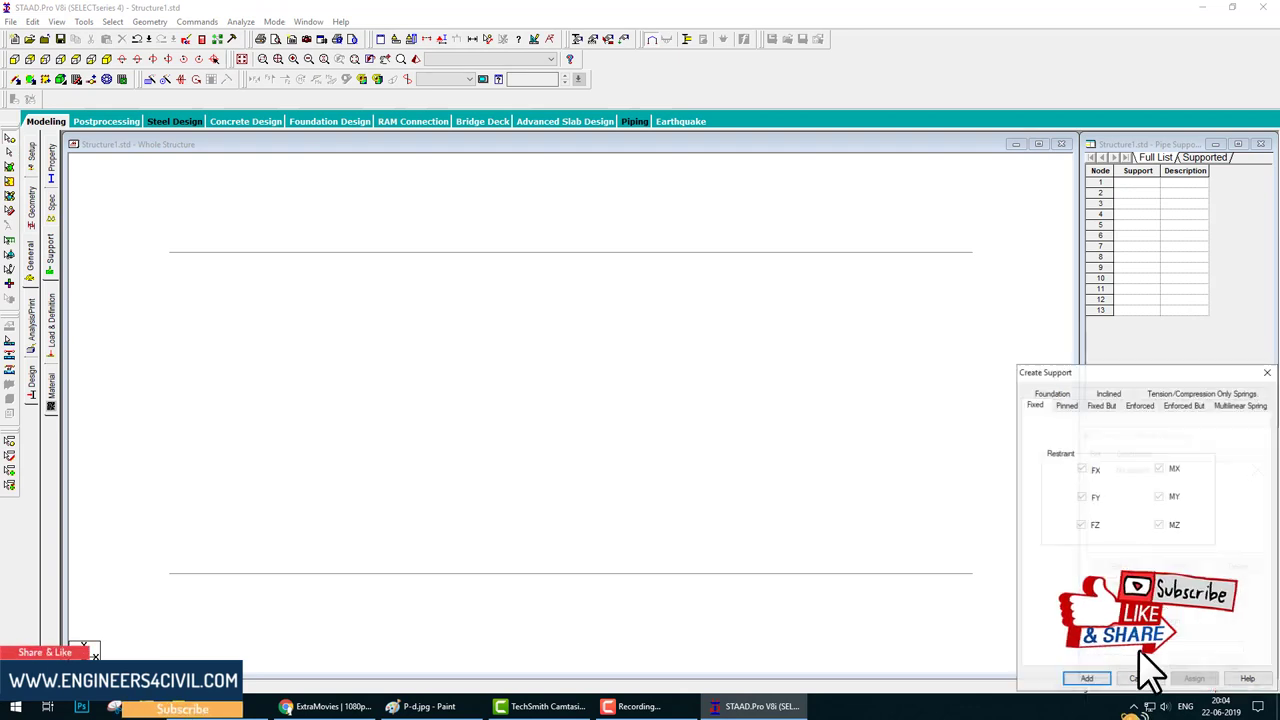
pyautogui.click(1140, 677)
pyautogui.moveTo(143, 216); pyautogui.dragTo(252, 626)
pyautogui.click(1125, 666)
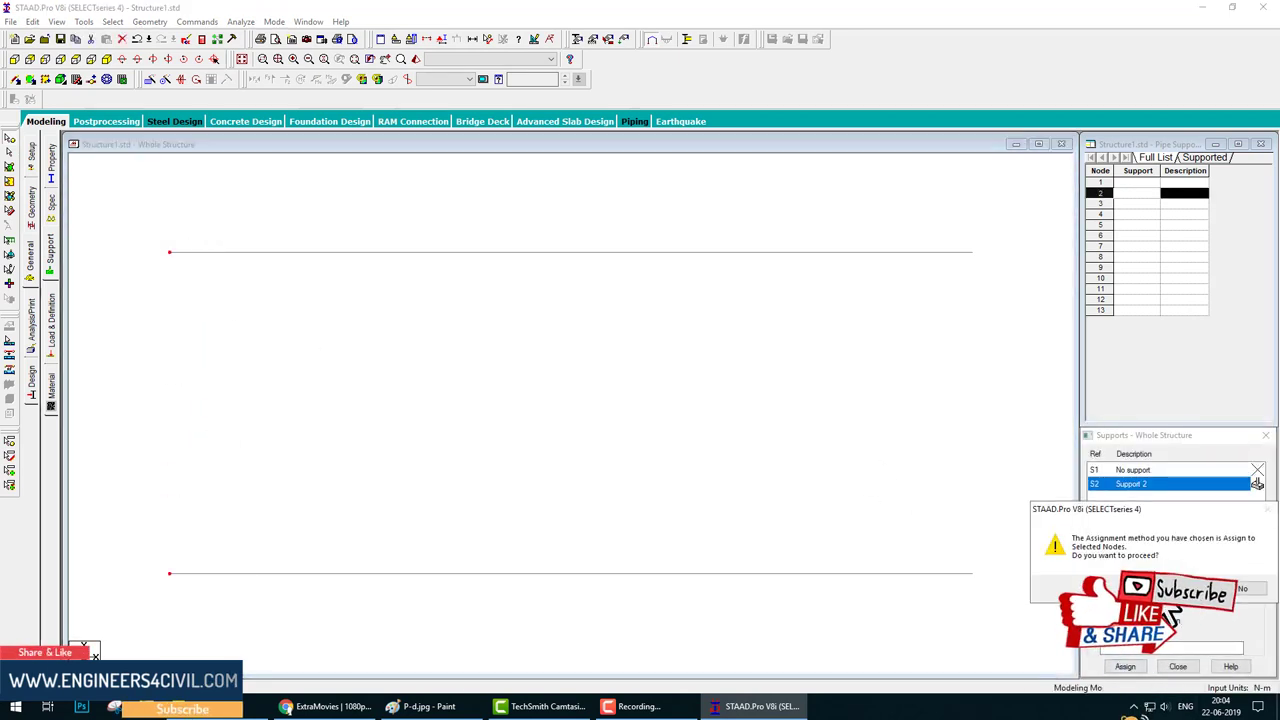
pyautogui.click(1075, 592)
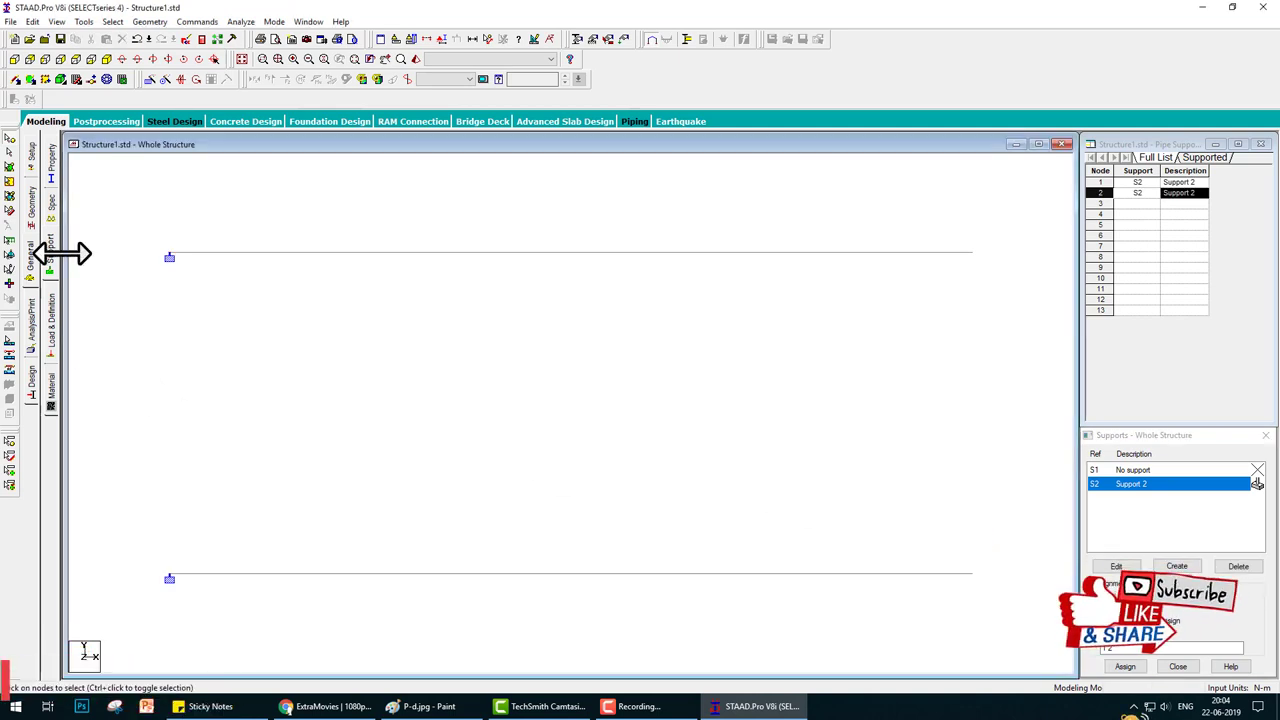
pyautogui.click(51, 318)
# Create load case 1 with loading type Dead
pyautogui.click(1104, 167)
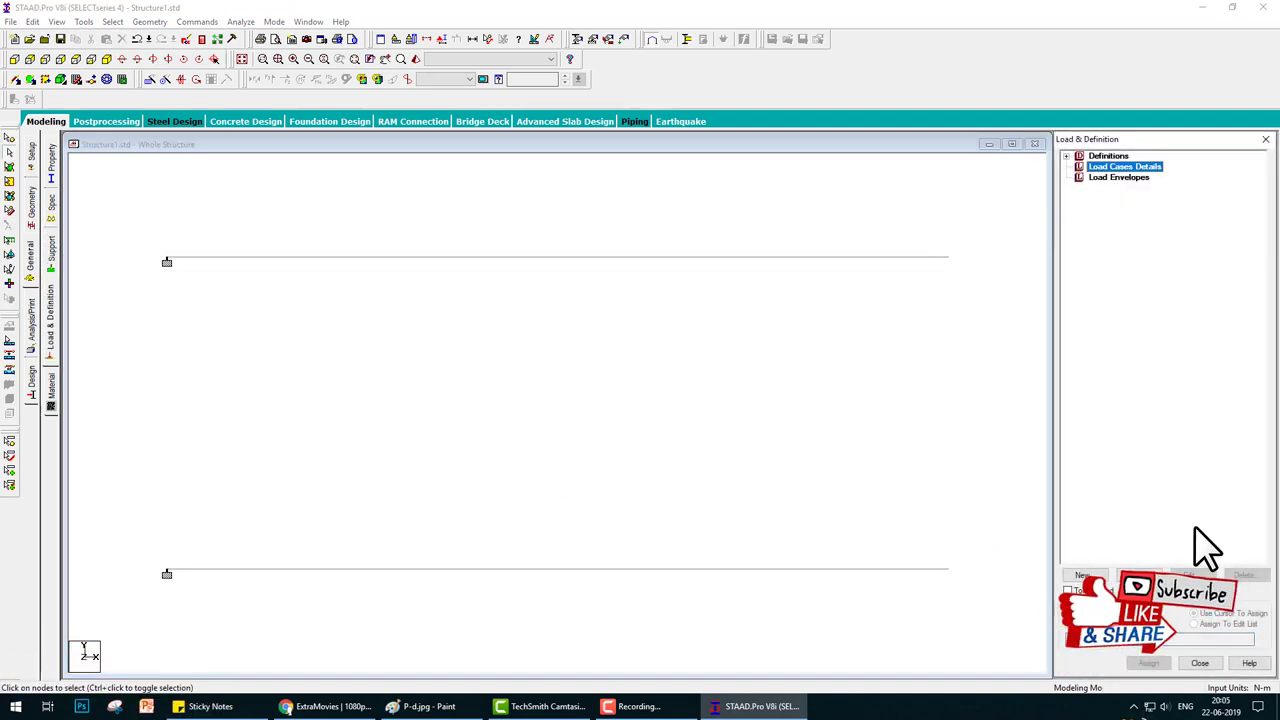
pyautogui.click(1085, 577)
pyautogui.click(686, 277)
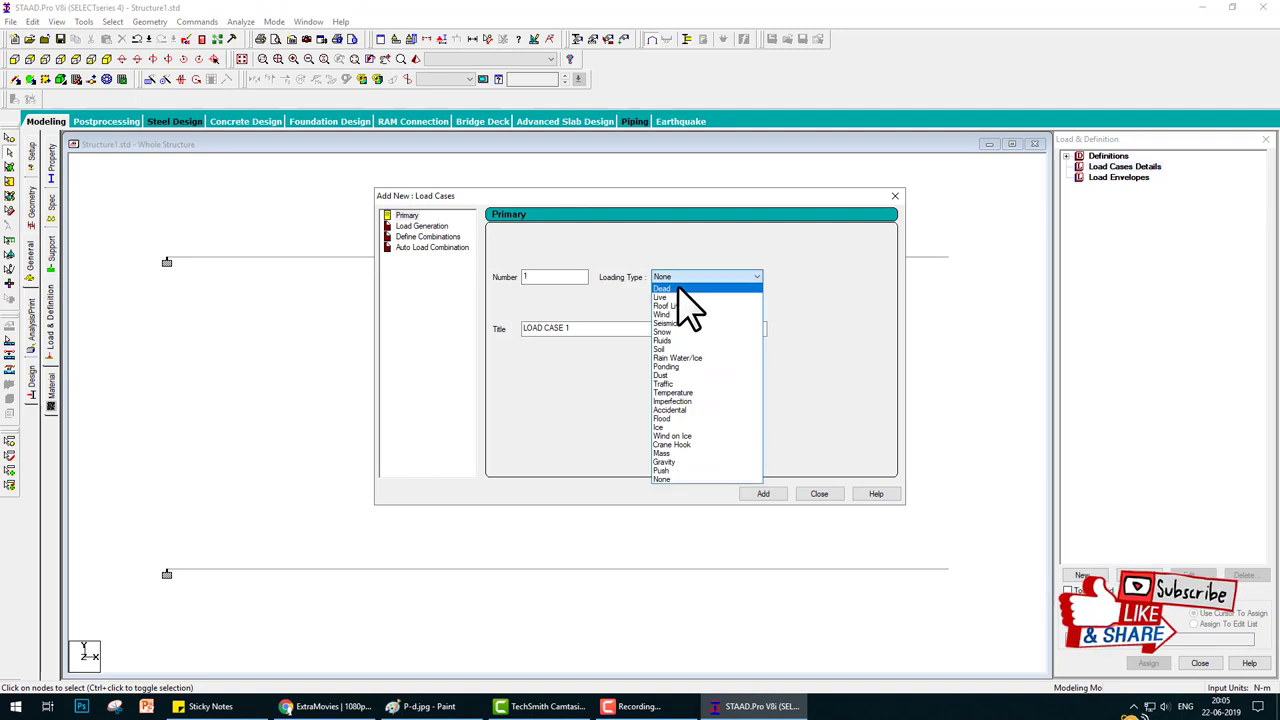
pyautogui.click(680, 290)
pyautogui.moveTo(620, 330); pyautogui.dragTo(314, 343)
pyautogui.write('dead')
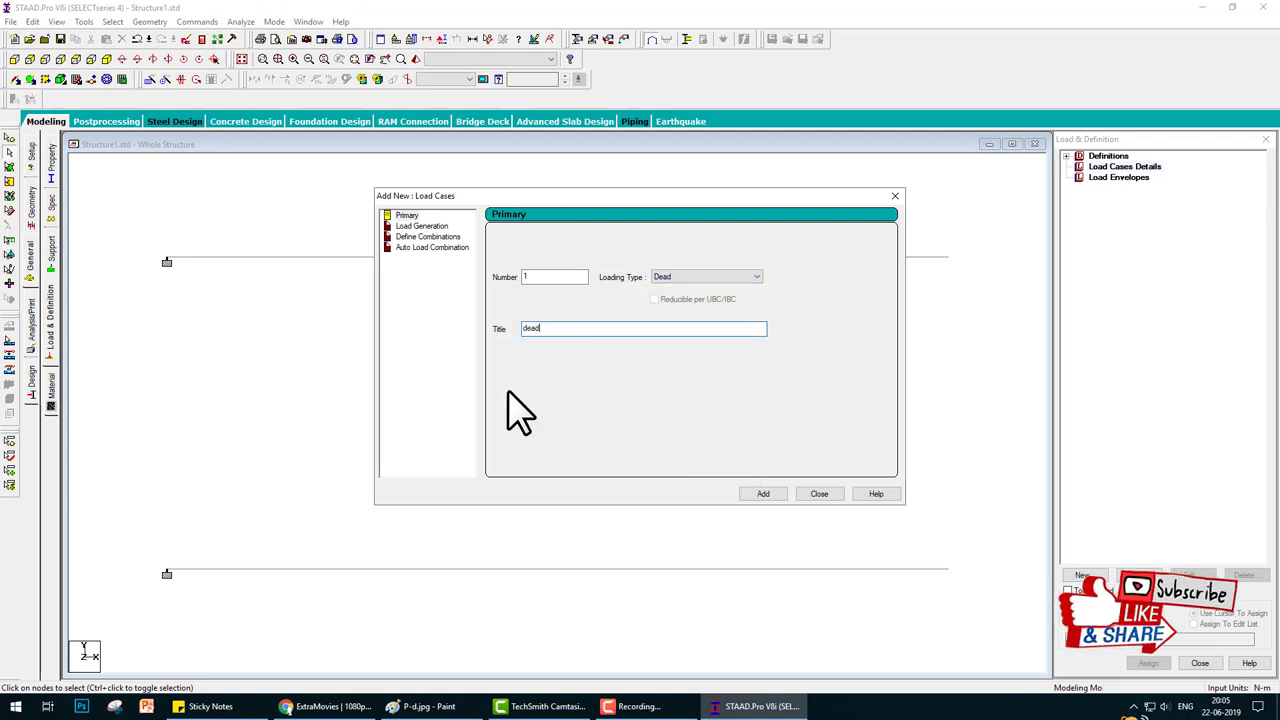
pyautogui.click(763, 493)
pyautogui.click(819, 493)
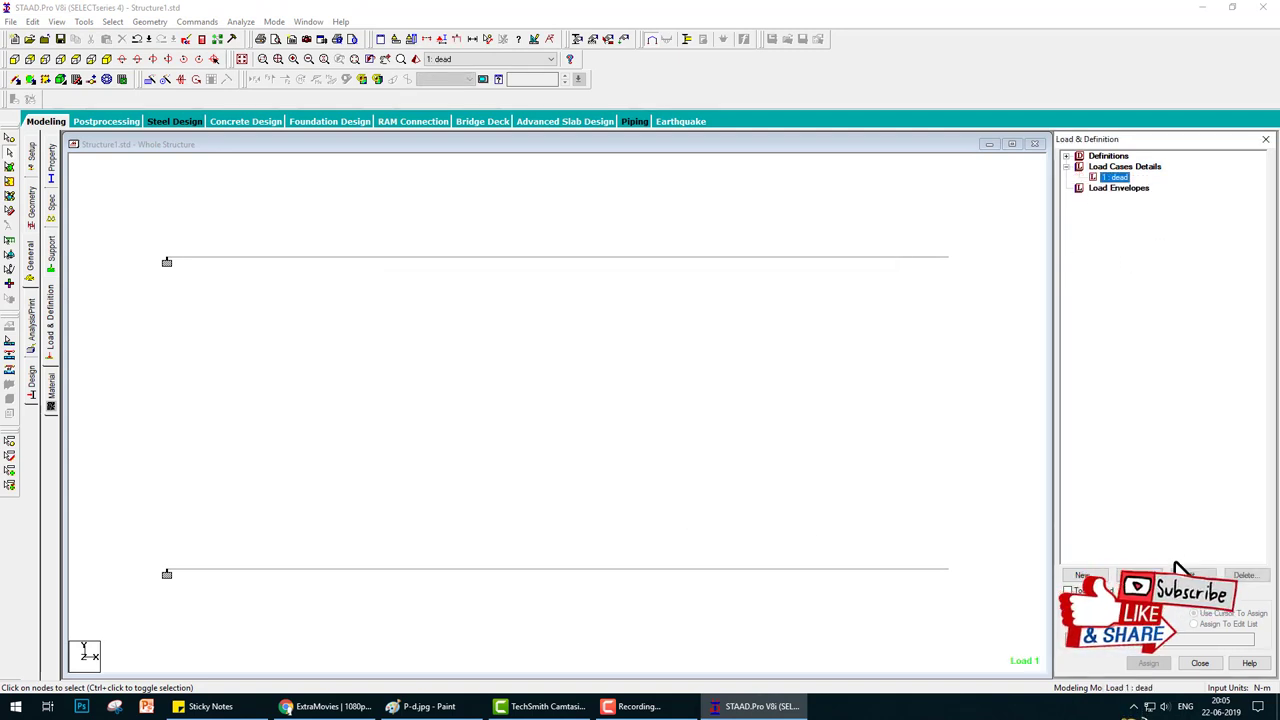
# Add a selfweight Y -1 item and a nodal load of Fy -1 to the dead case
pyautogui.click(1085, 577)
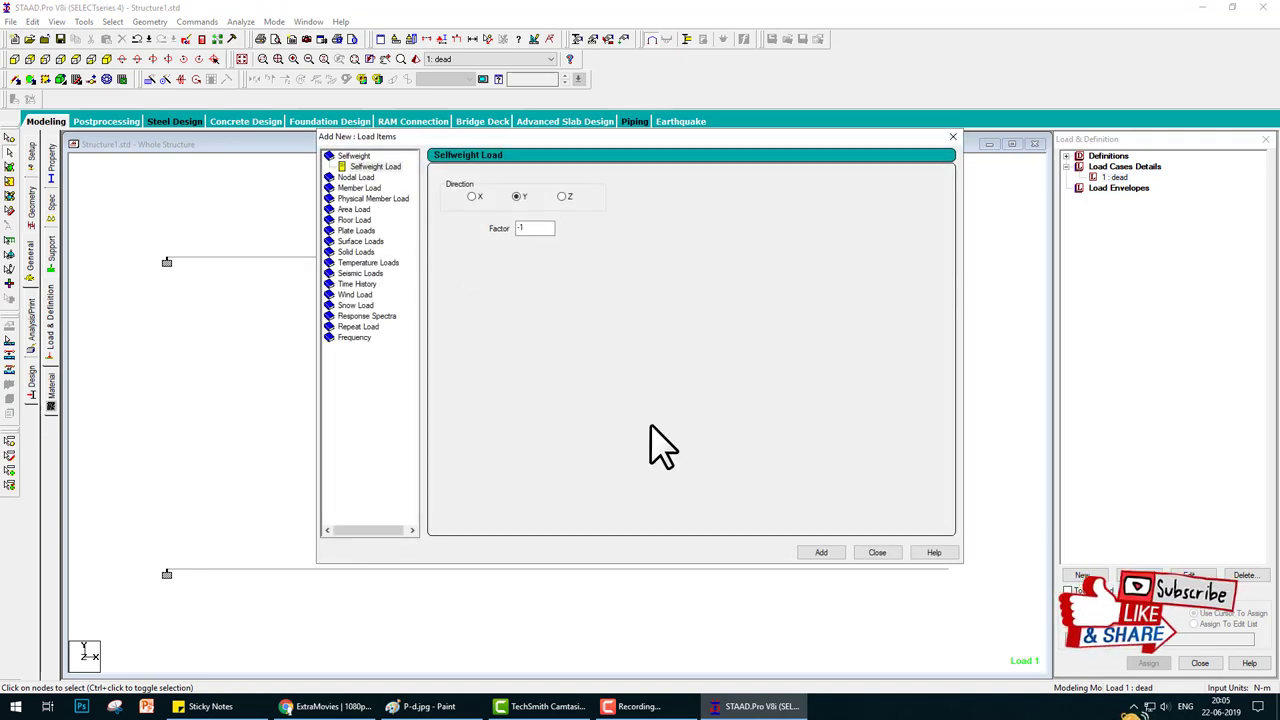
pyautogui.click(821, 556)
pyautogui.click(356, 177)
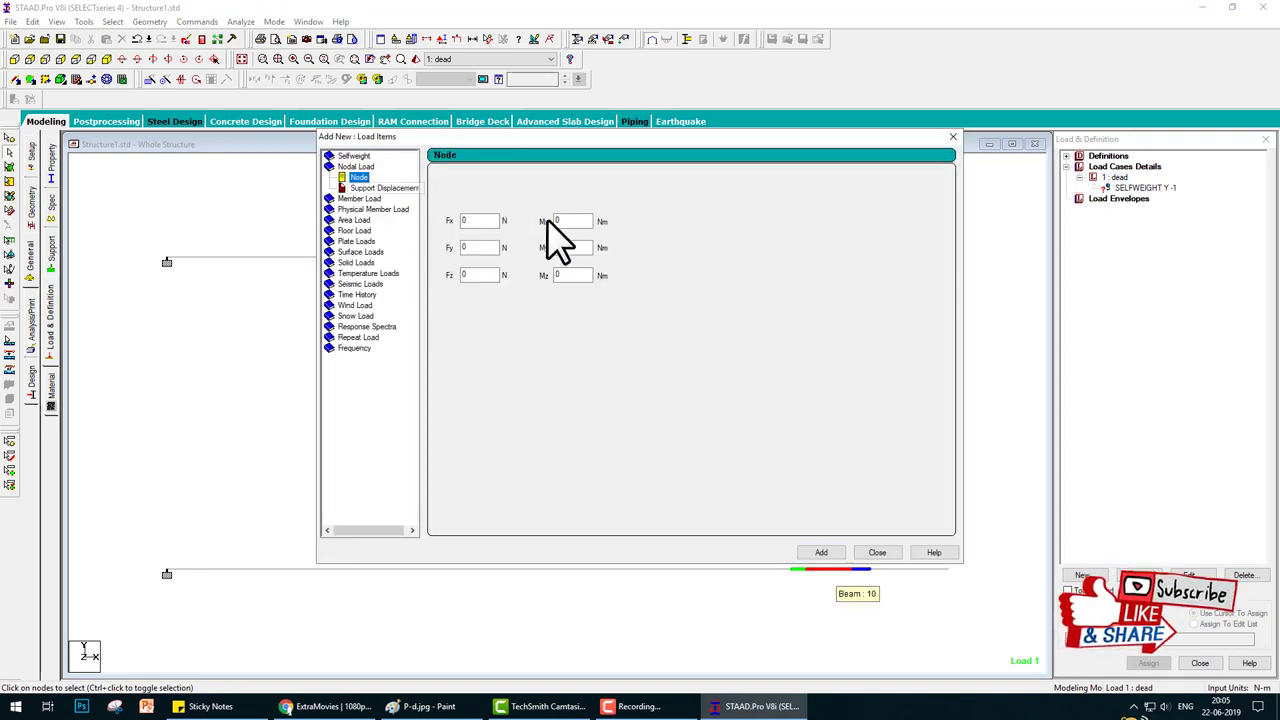
pyautogui.doubleClick(482, 248)
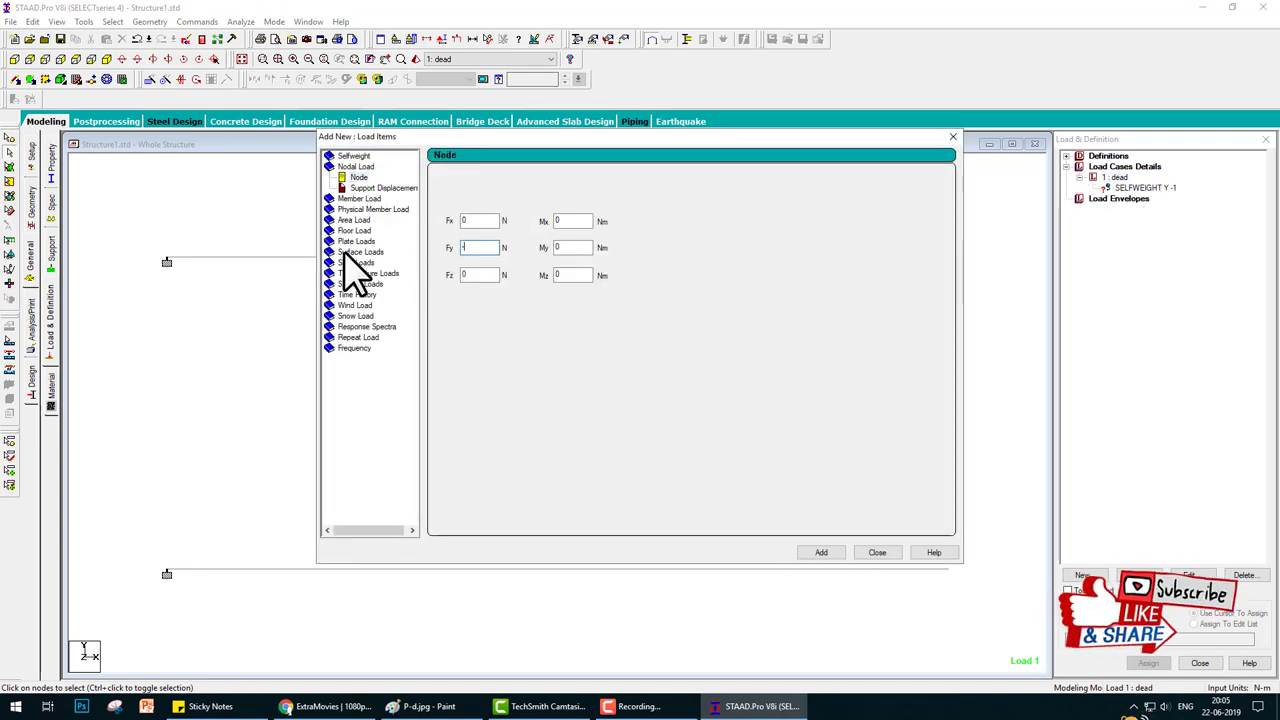
pyautogui.write('-1')
pyautogui.click(821, 553)
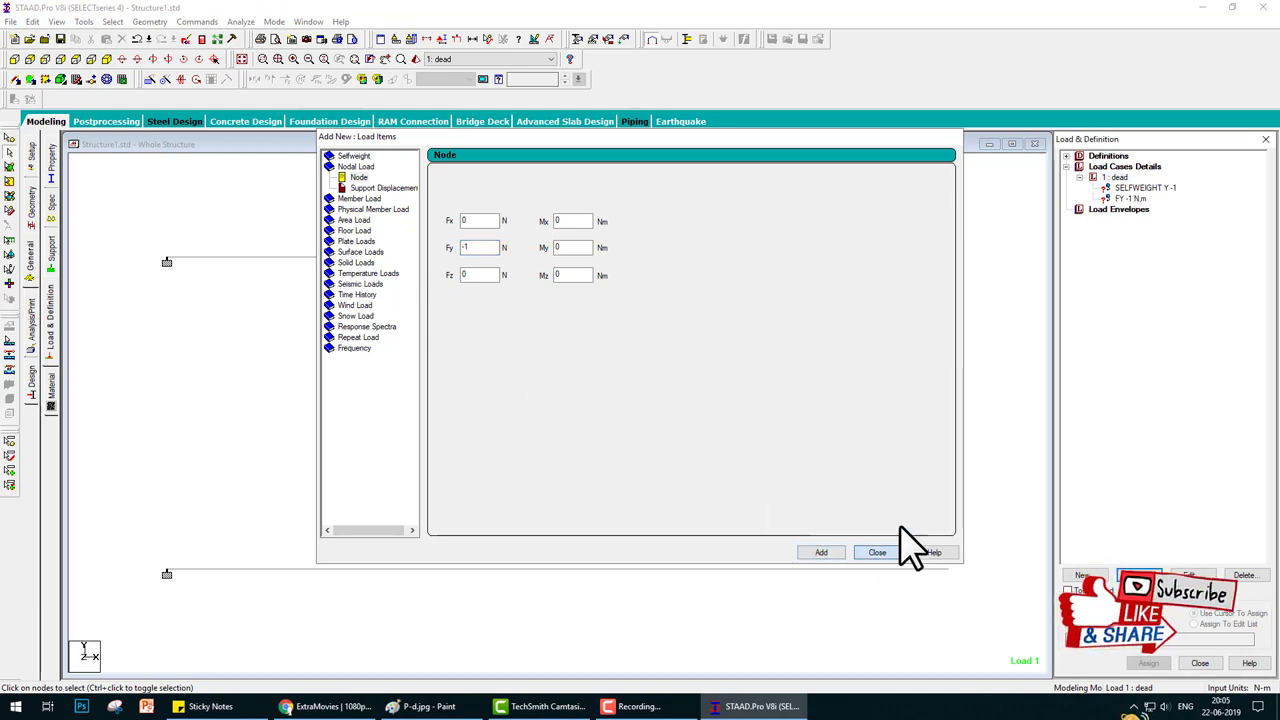
pyautogui.click(877, 552)
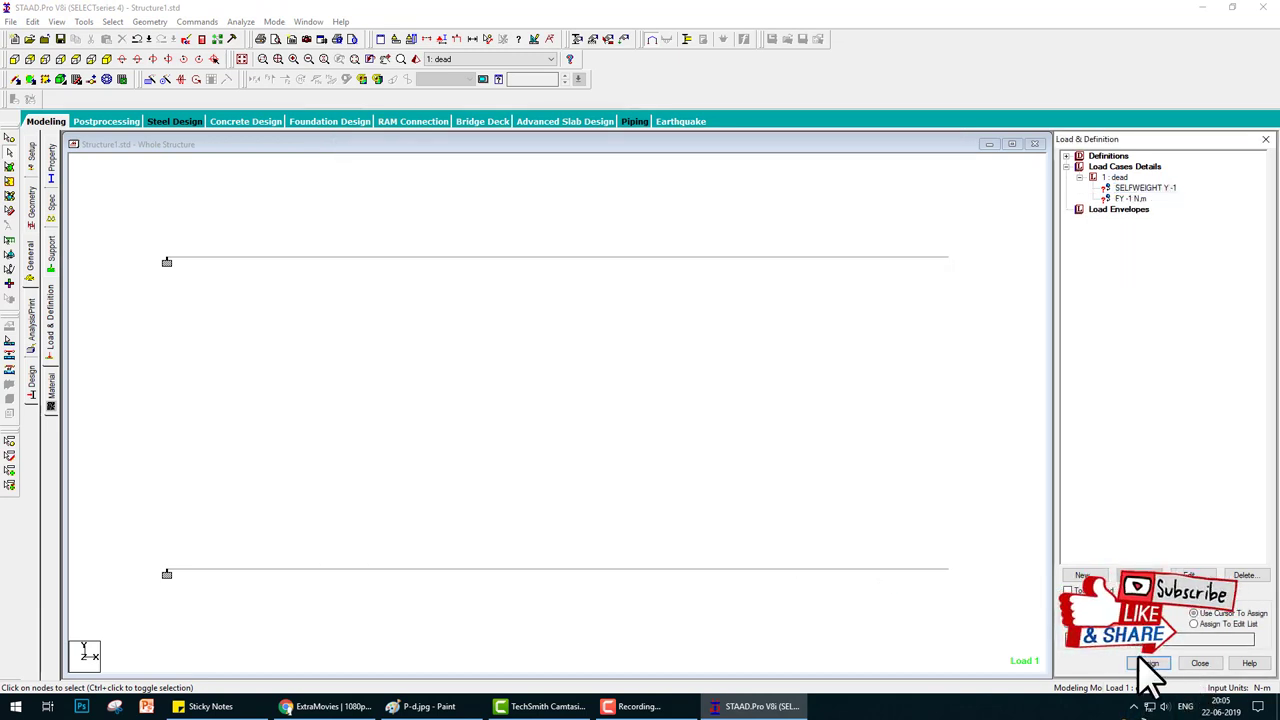
# Assign the FY -1 N nodal load by cursor to the tip nodes of both beams
pyautogui.click(1148, 663)
pyautogui.click(1100, 437)
pyautogui.click(1130, 198)
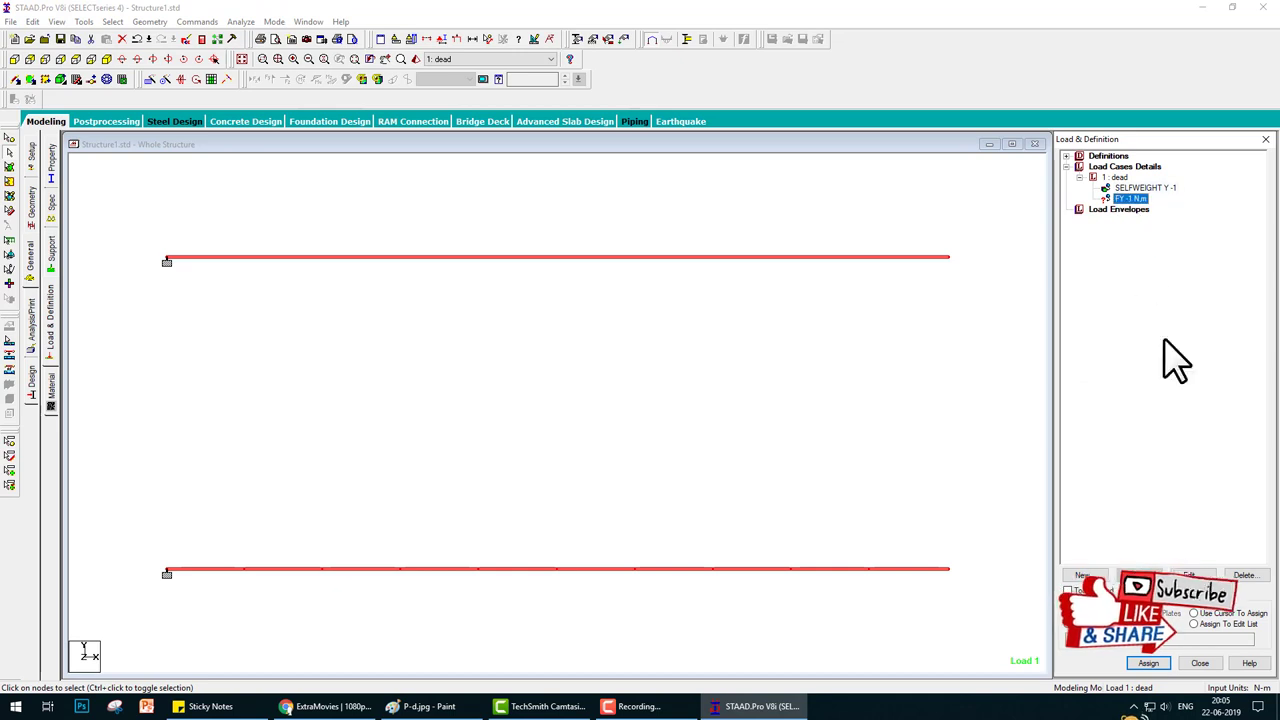
pyautogui.click(1146, 663)
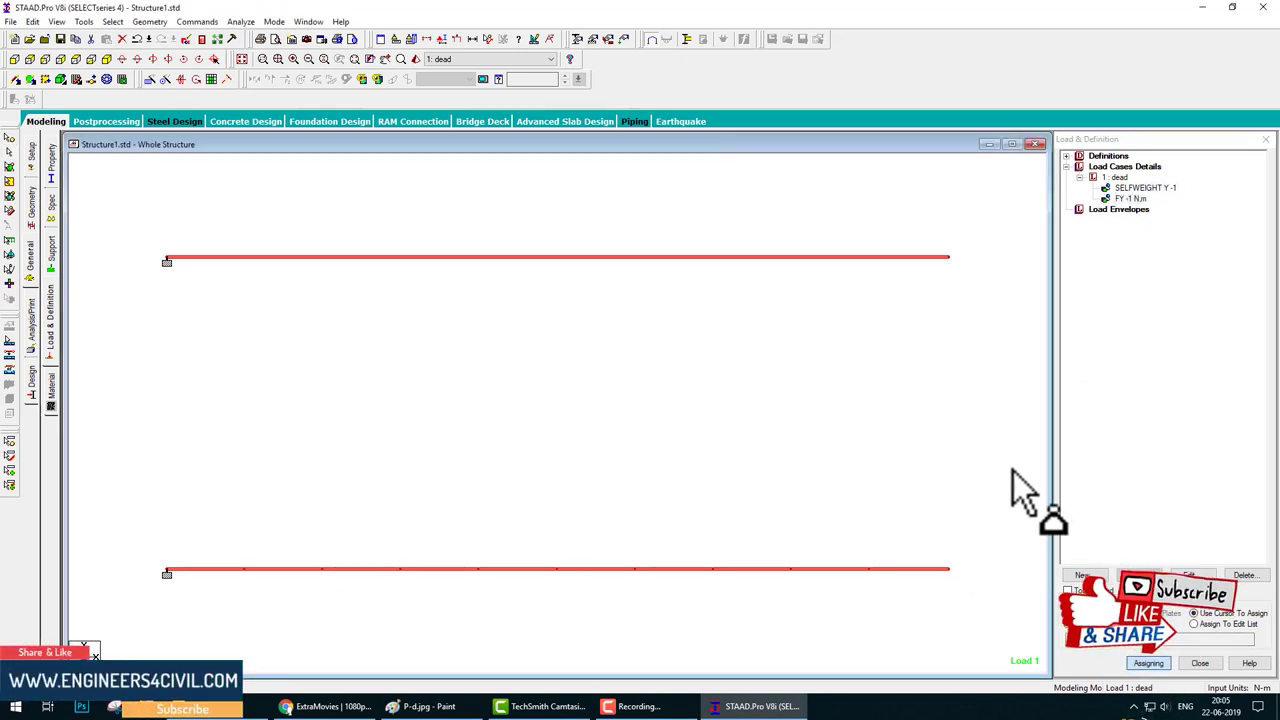
pyautogui.press('Escape')
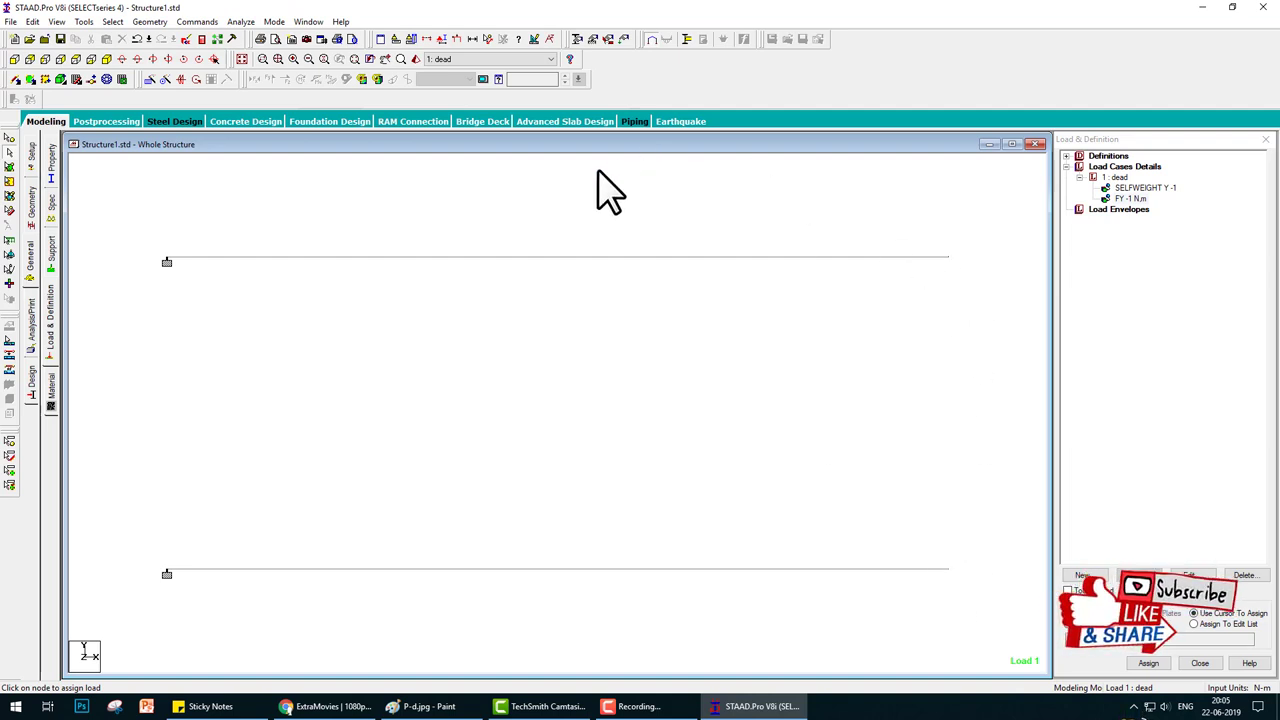
# Set the Structure Diagrams Point Force scale to 1 so the 1.000 N tip loads show
pyautogui.click(447, 40)
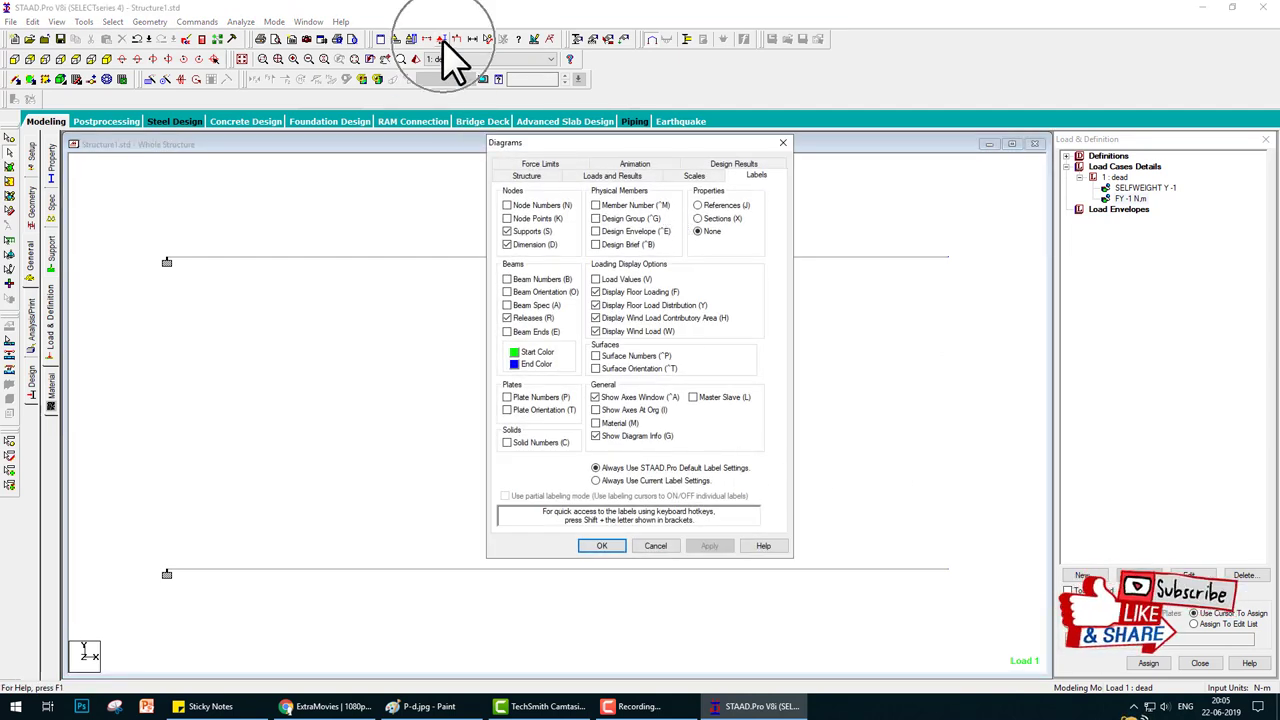
pyautogui.click(693, 175)
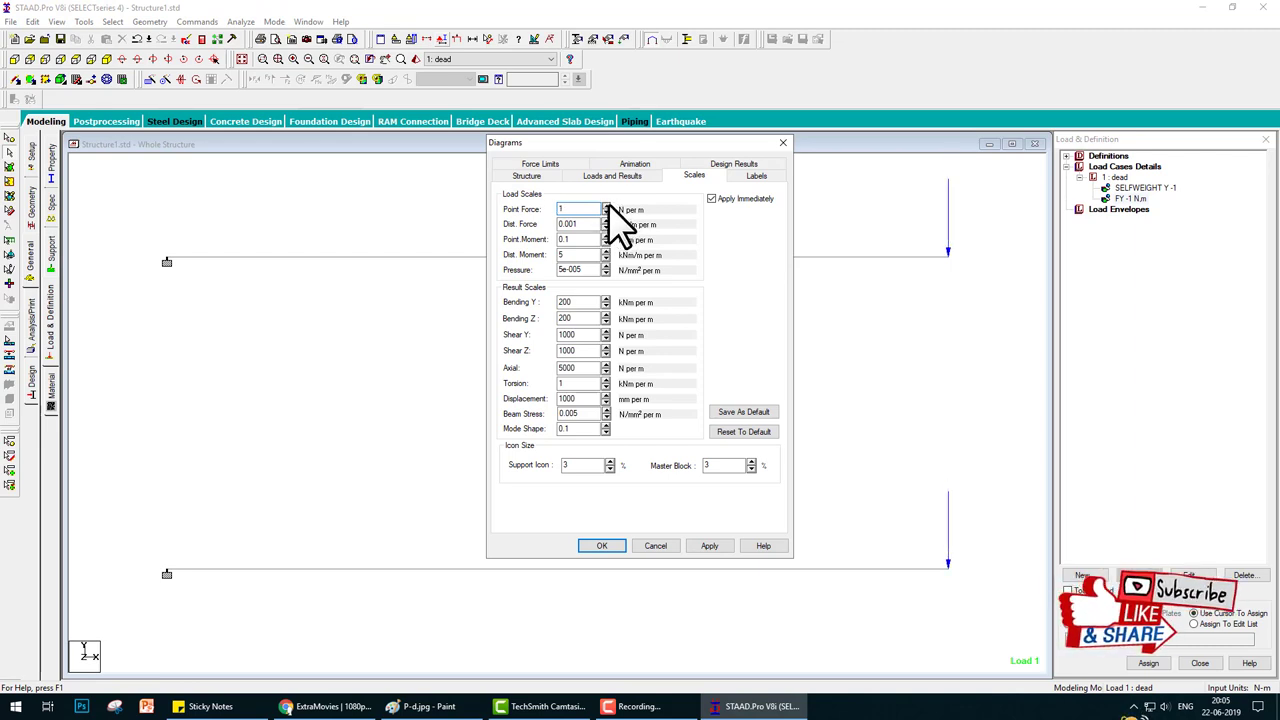
pyautogui.click(603, 546)
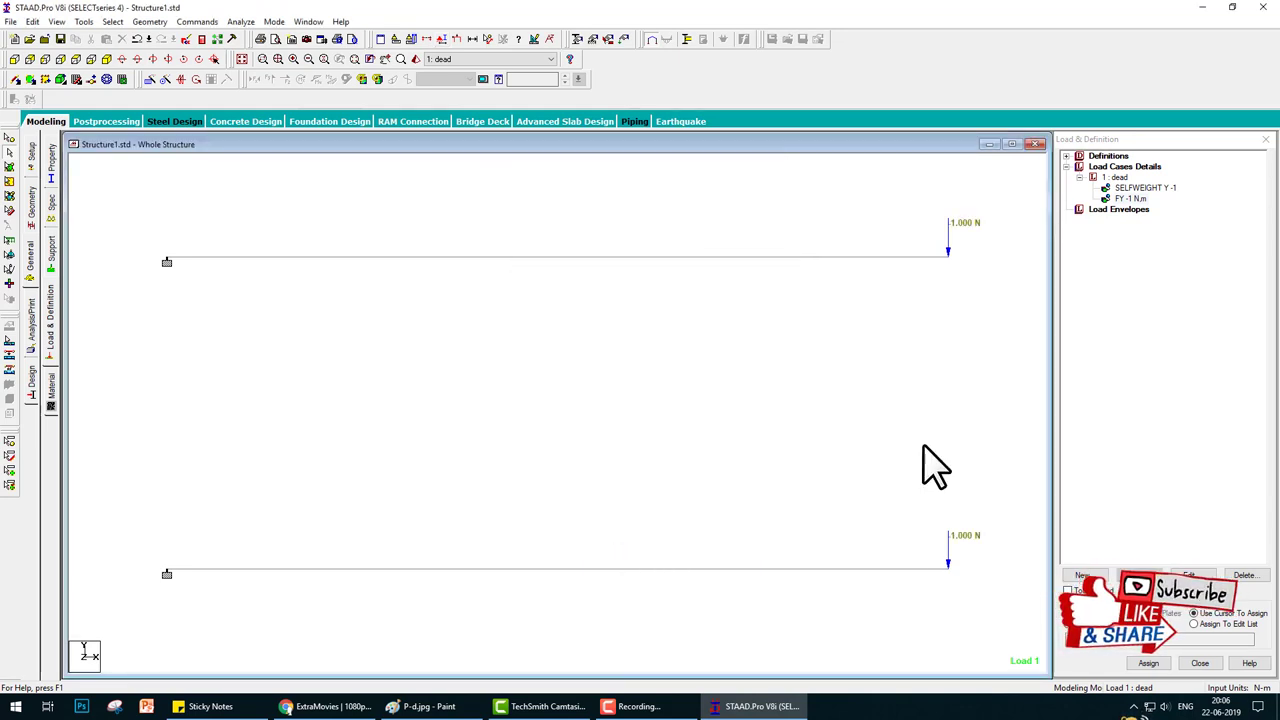
# Display dimensions on both beams, then switch to the Paint reference drawing
pyautogui.click(474, 38)
pyautogui.click(240, 214)
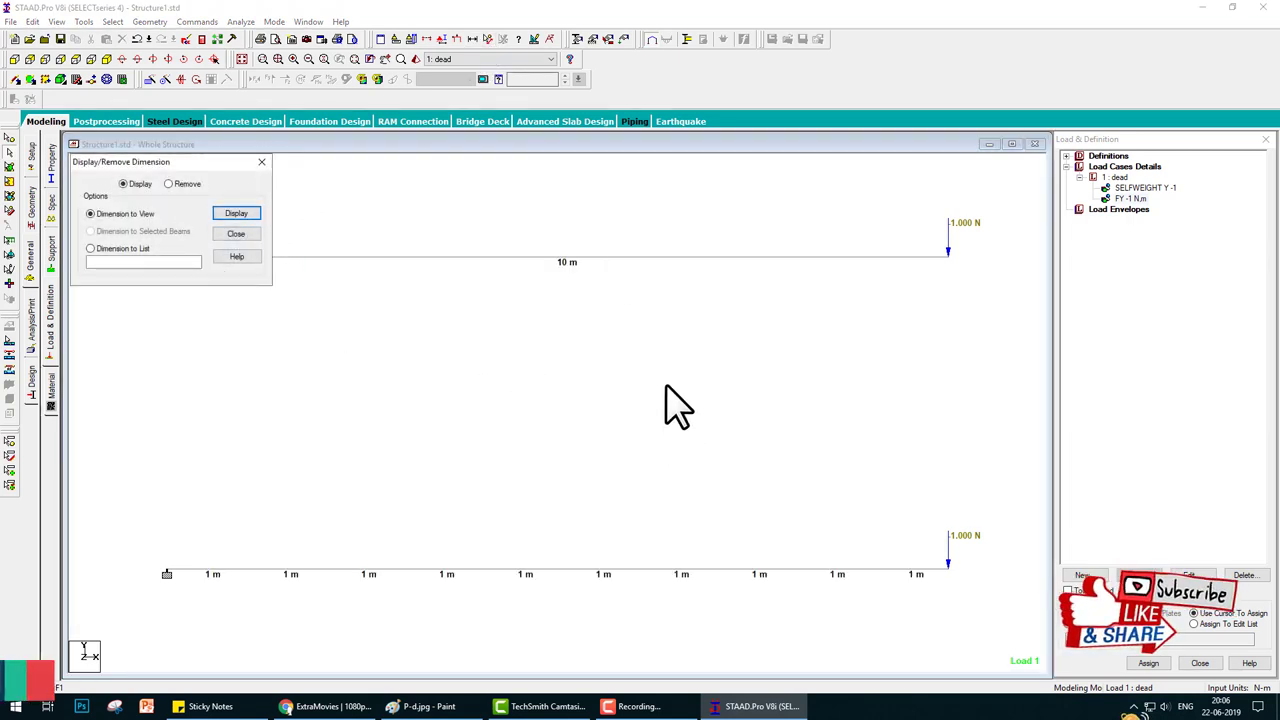
pyautogui.click(234, 233)
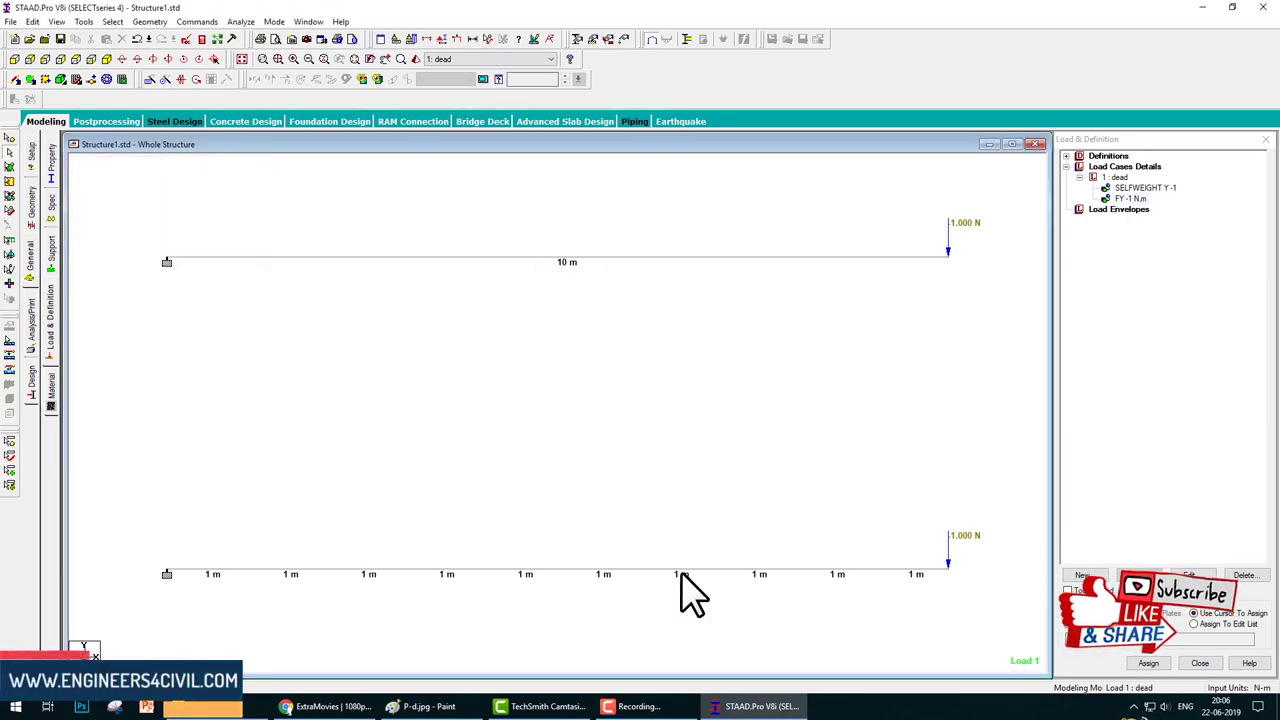
pyautogui.click(418, 706)
# Mark up the section dimension table on the P-d.jpg drawing, then return to STAAD.Pro
pyautogui.hotkey('ctrl', 'shift', 'd')
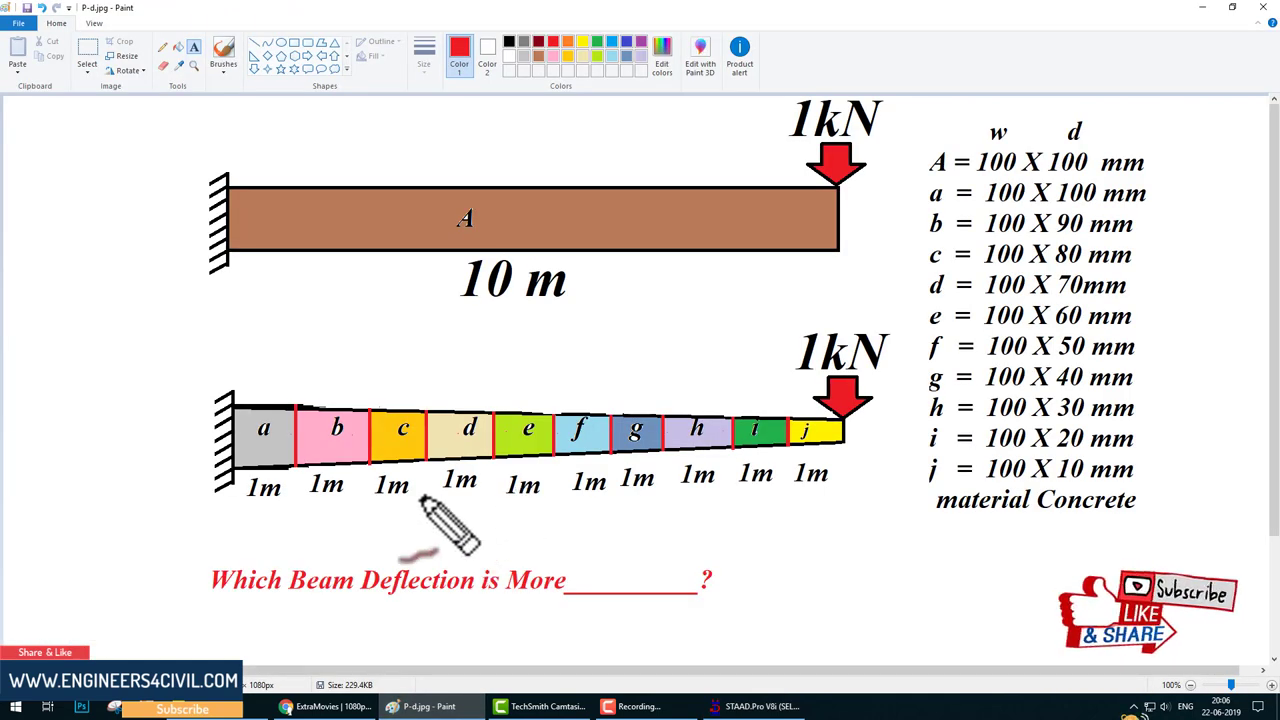
pyautogui.moveTo(917, 141); pyautogui.dragTo(983, 141)
pyautogui.moveTo(1146, 136)
pyautogui.mouseDown()
pyautogui.moveTo(1177, 300)
pyautogui.moveTo(1198, 595)
pyautogui.moveTo(871, 594)
pyautogui.moveTo(895, 132)
pyautogui.moveTo(1010, 495)
pyautogui.mouseUp()
pyautogui.moveTo(1083, 117); pyautogui.dragTo(1085, 476)
pyautogui.hotkey('ctrl', 'shift', 'd')
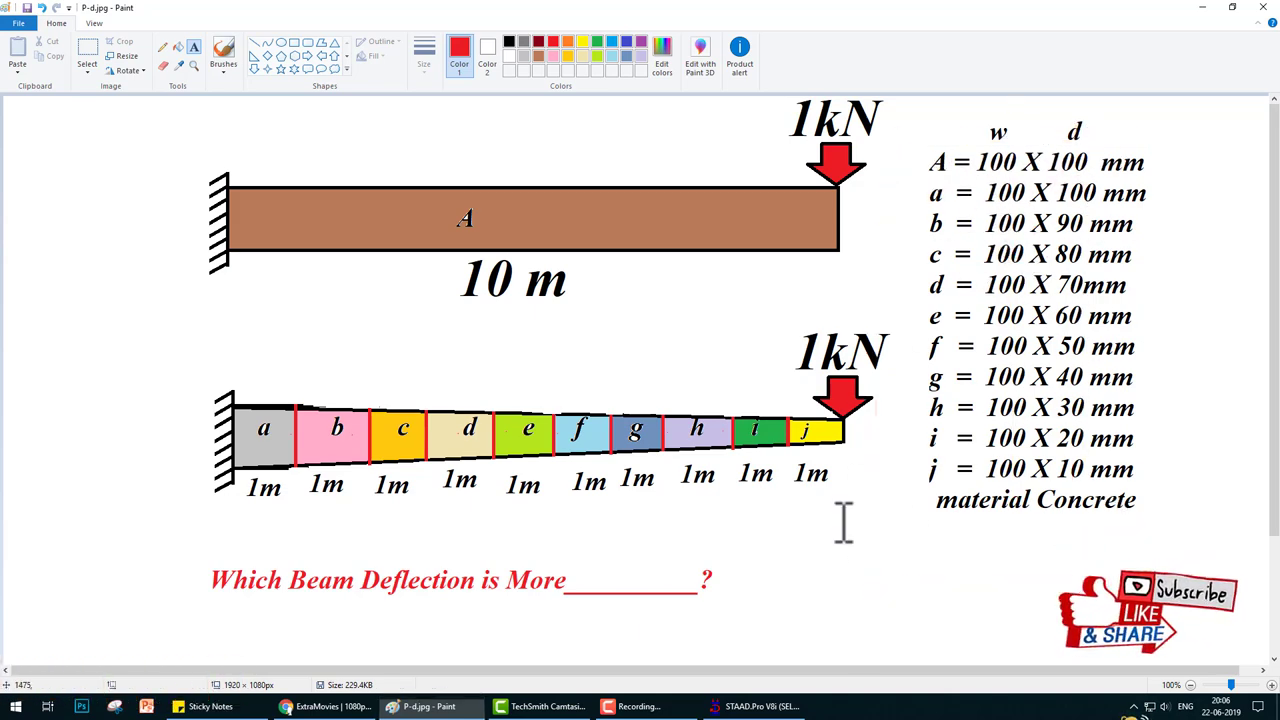
pyautogui.click(757, 706)
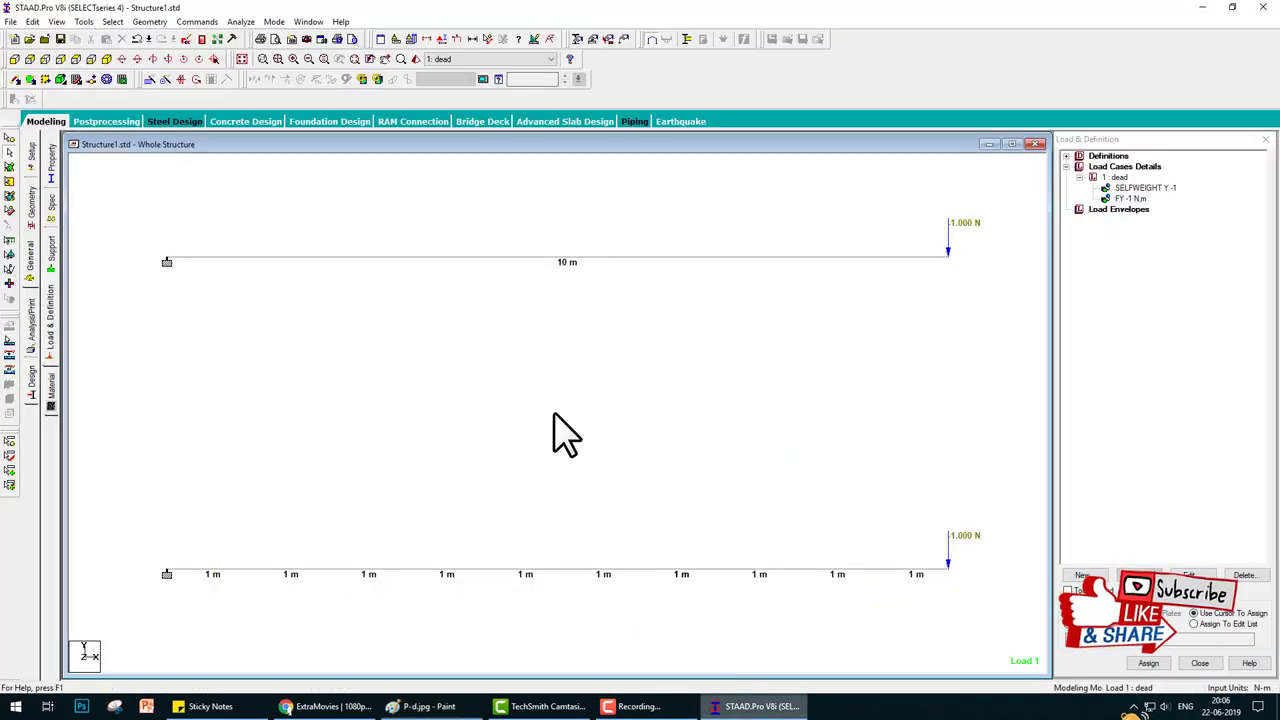
# Define a concrete rectangular section with YD and ZD of 0.1 and add it
pyautogui.click(52, 168)
pyautogui.click(1232, 560)
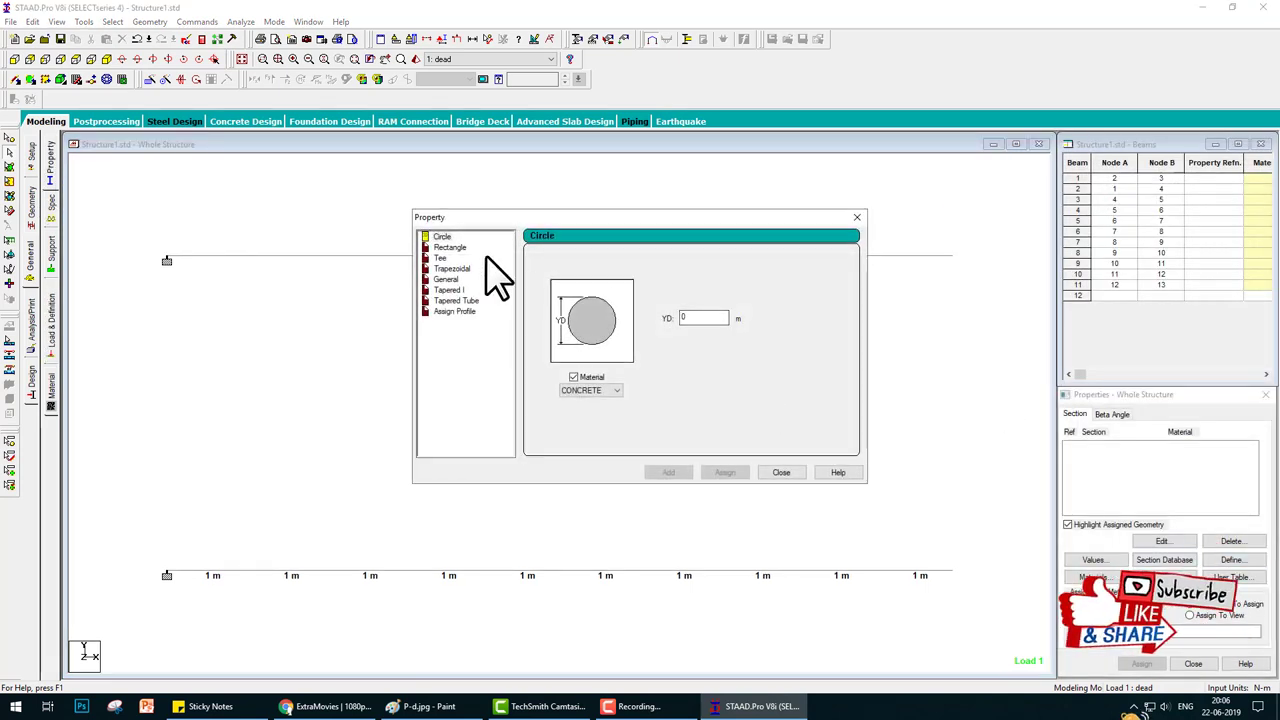
pyautogui.click(450, 247)
pyautogui.doubleClick(708, 310)
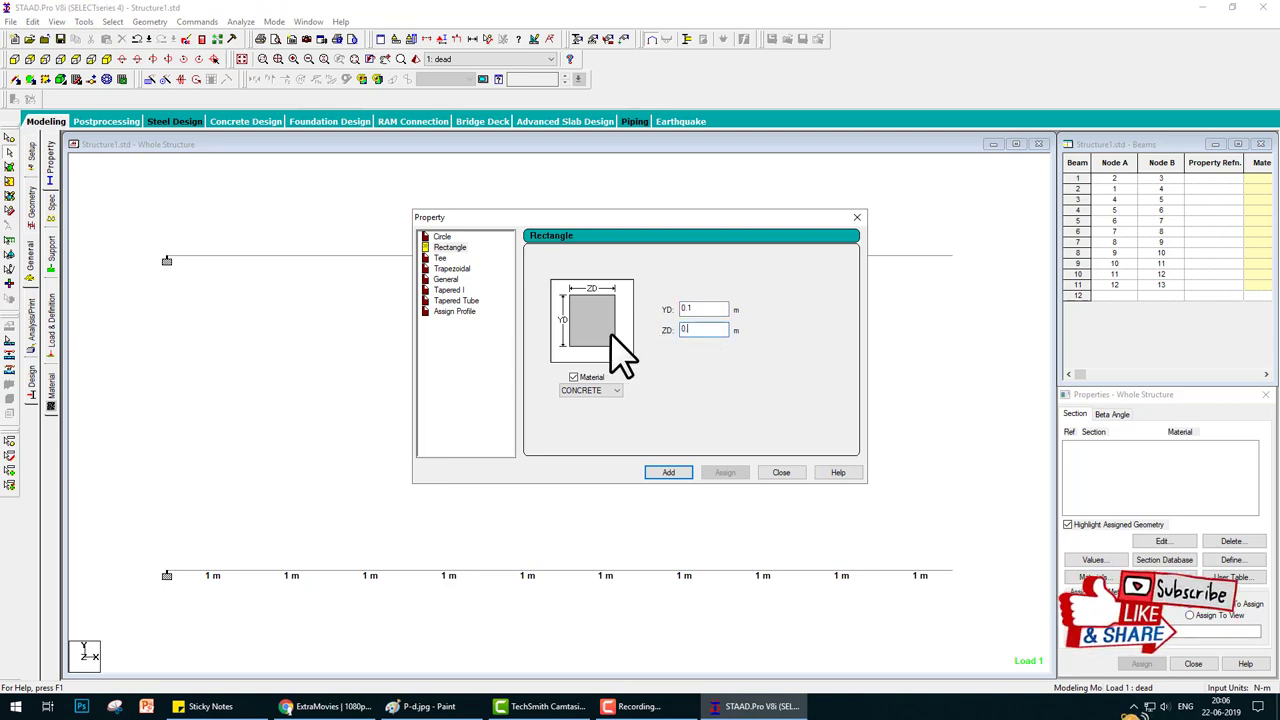
pyautogui.write('.1')
pyautogui.moveTo(755, 360)
pyautogui.mouseDown()
pyautogui.moveTo(751, 283)
pyautogui.moveTo(674, 319)
pyautogui.moveTo(727, 357)
pyautogui.moveTo(719, 279)
pyautogui.moveTo(524, 320)
pyautogui.moveTo(349, 263)
pyautogui.moveTo(340, 277)
pyautogui.moveTo(343, 264)
pyautogui.moveTo(368, 284)
pyautogui.moveTo(332, 285)
pyautogui.mouseUp()
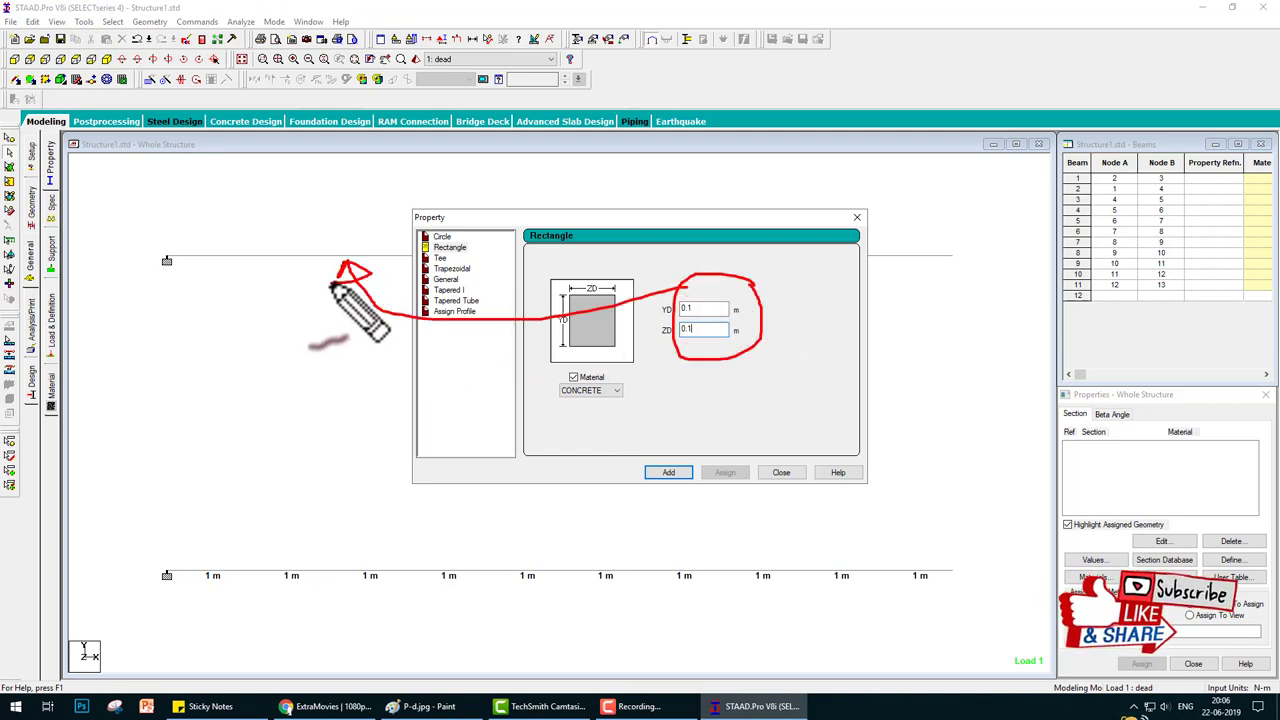
pyautogui.moveTo(723, 360)
pyautogui.mouseDown()
pyautogui.moveTo(570, 361)
pyautogui.moveTo(369, 416)
pyautogui.moveTo(273, 480)
pyautogui.moveTo(231, 567)
pyautogui.moveTo(207, 548)
pyautogui.moveTo(250, 545)
pyautogui.moveTo(222, 570)
pyautogui.moveTo(250, 546)
pyautogui.mouseUp()
pyautogui.press('Escape')
pyautogui.click(669, 472)
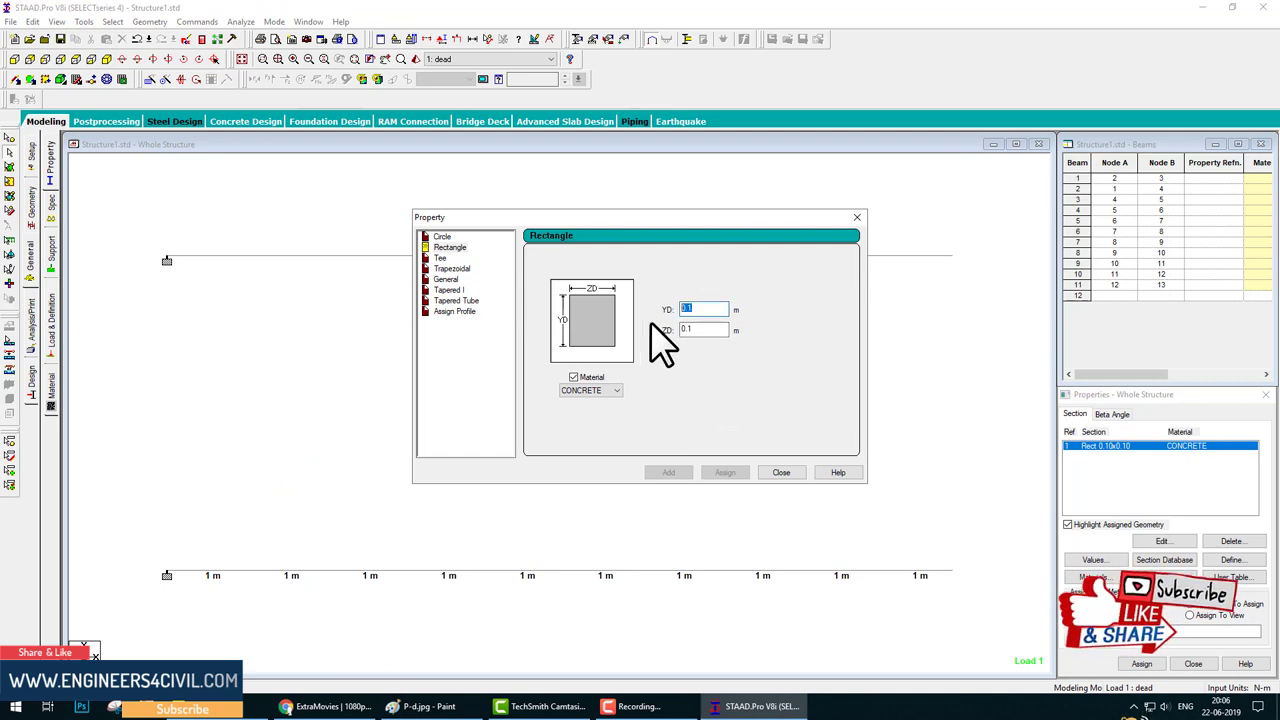
# Add rectangular sections with depths 0.09, 0.08, 0.07, 0.06, 0.05 and 0.04
pyautogui.write('0.0')
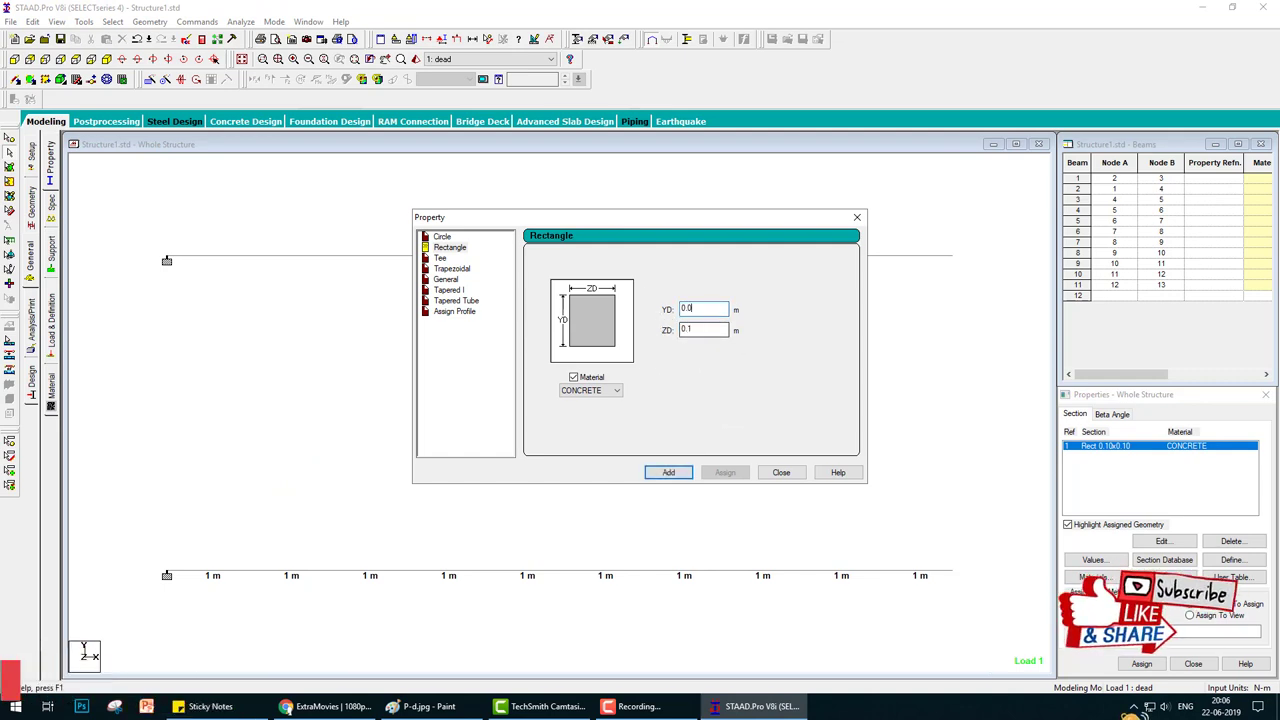
pyautogui.write('9')
pyautogui.click(670, 472)
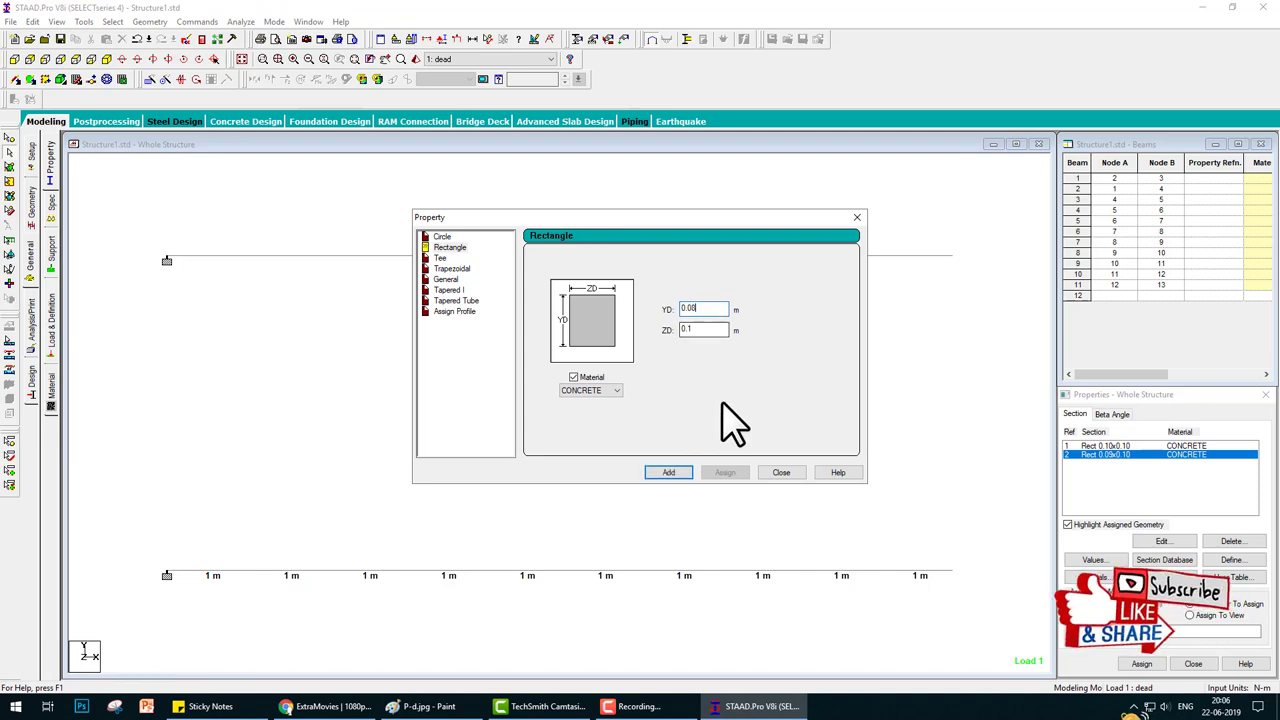
pyautogui.click(670, 472)
pyautogui.write('7')
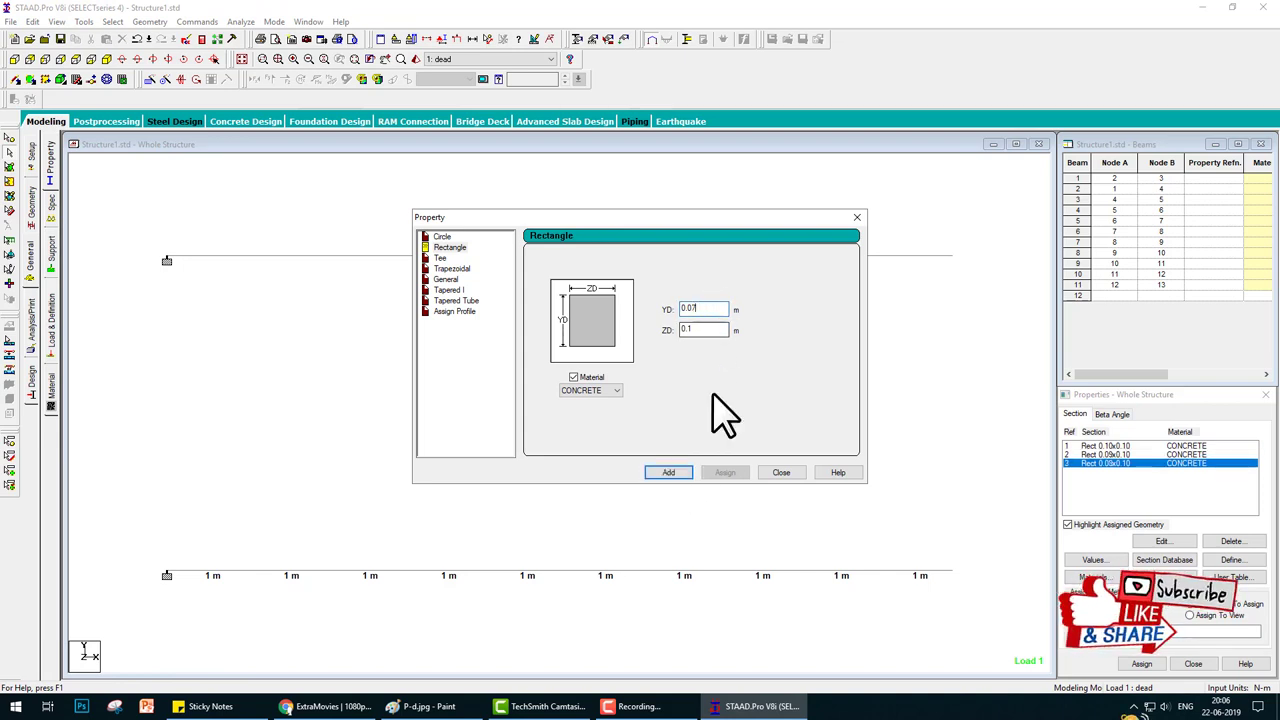
pyautogui.click(672, 473)
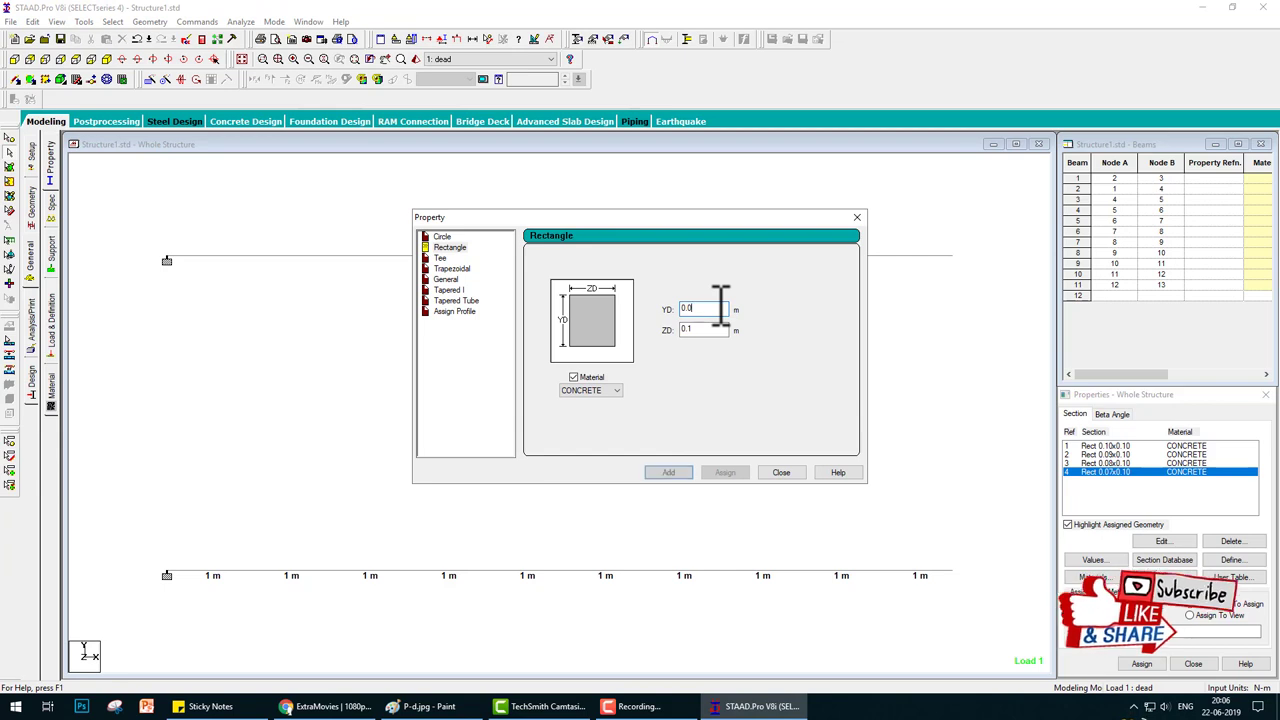
pyautogui.write('6')
pyautogui.click(670, 472)
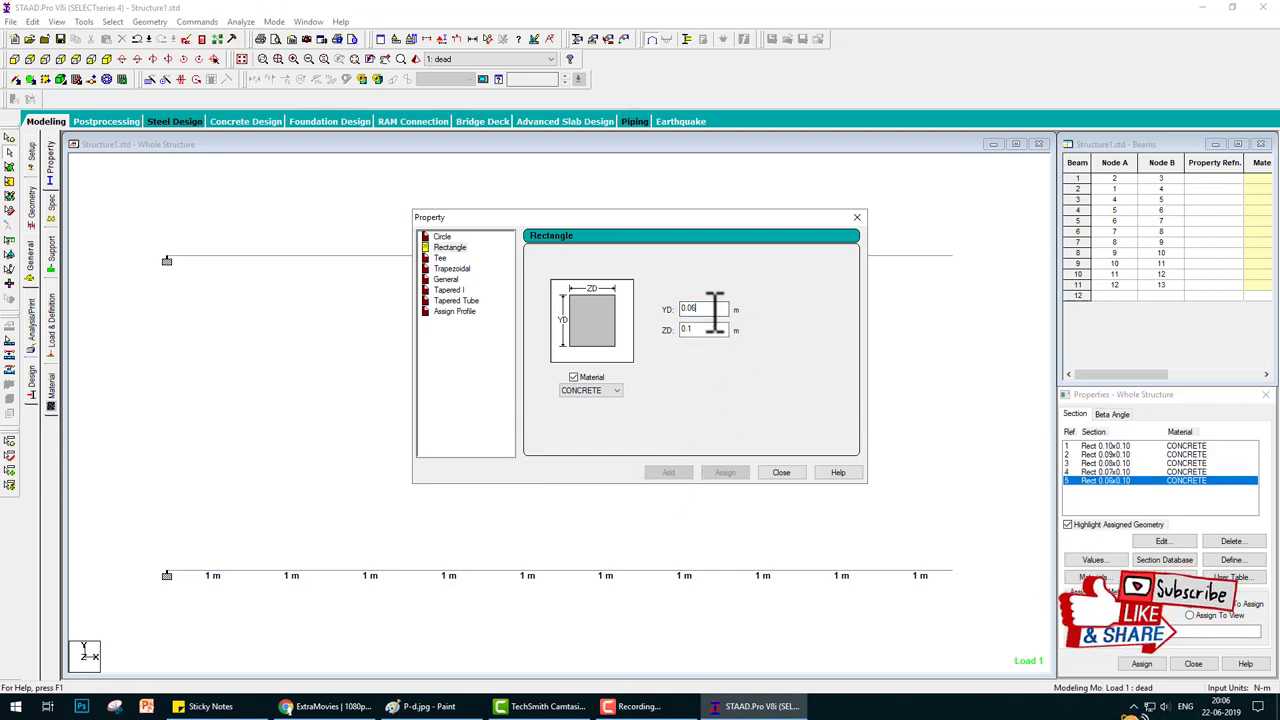
pyautogui.click(669, 472)
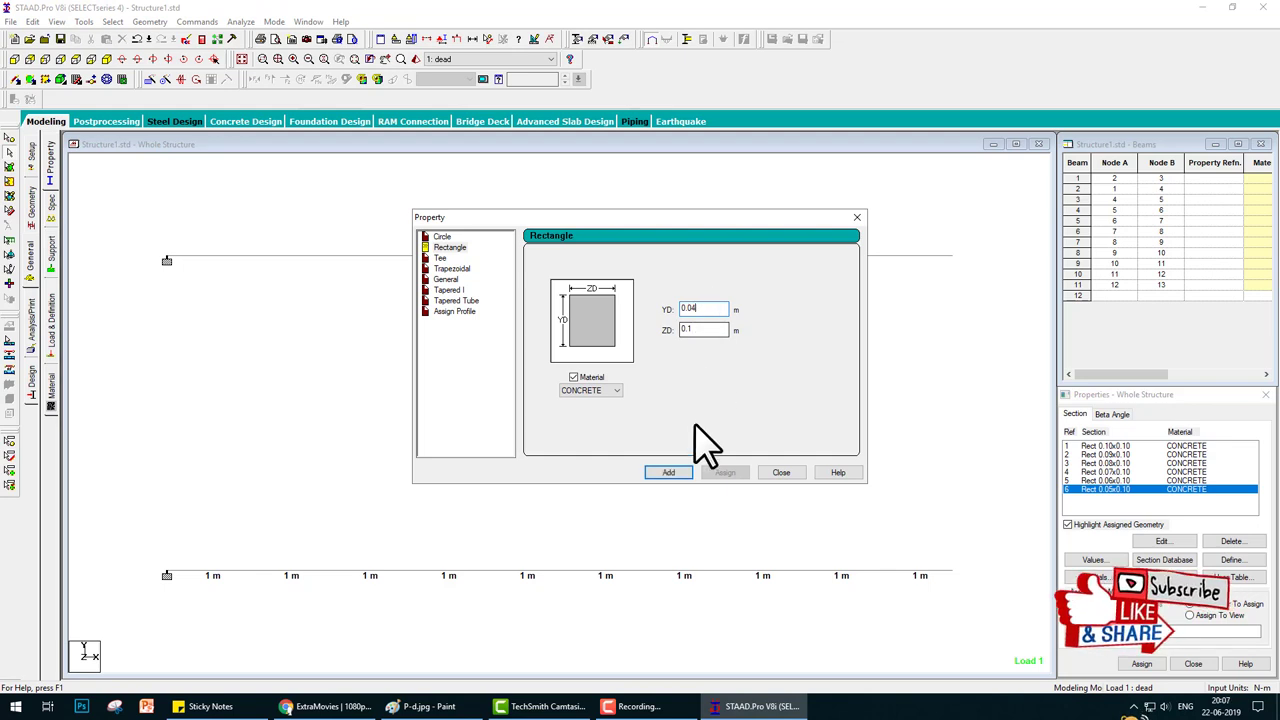
pyautogui.click(668, 472)
# Add the 0.03, 0.02 and 0.01 depth sections and close the section dialog
pyautogui.write('3')
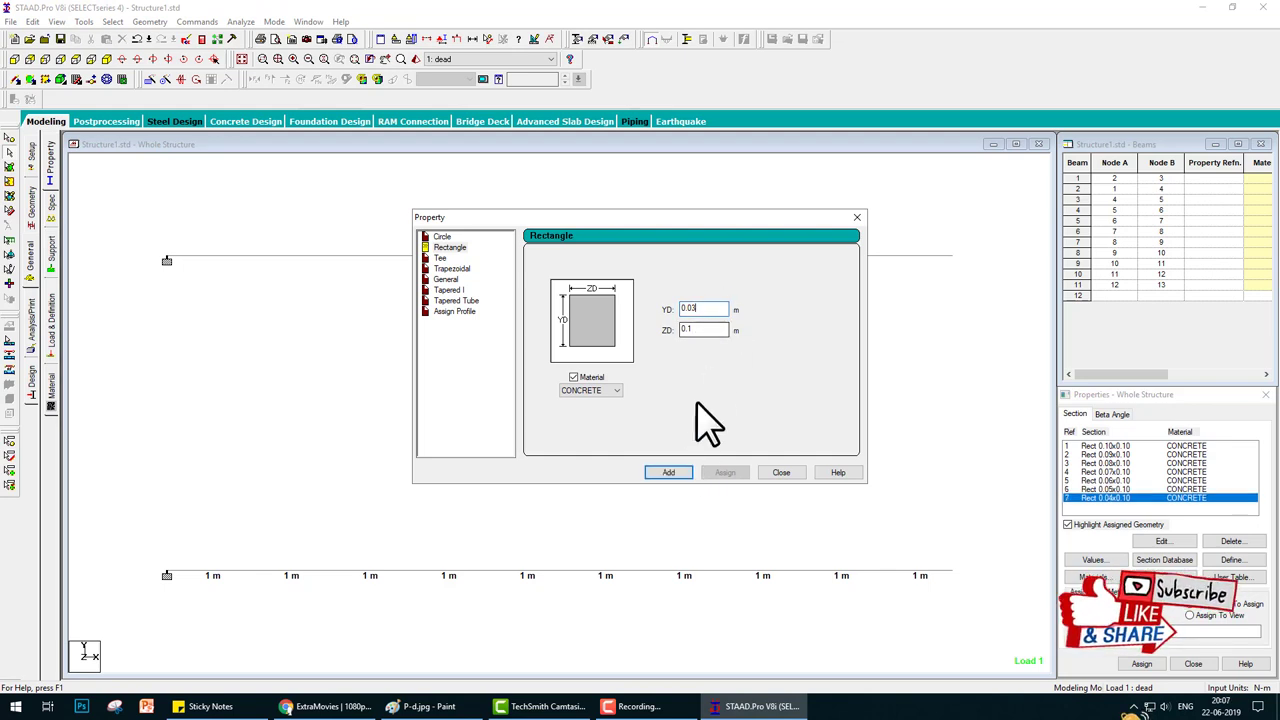
pyautogui.click(670, 472)
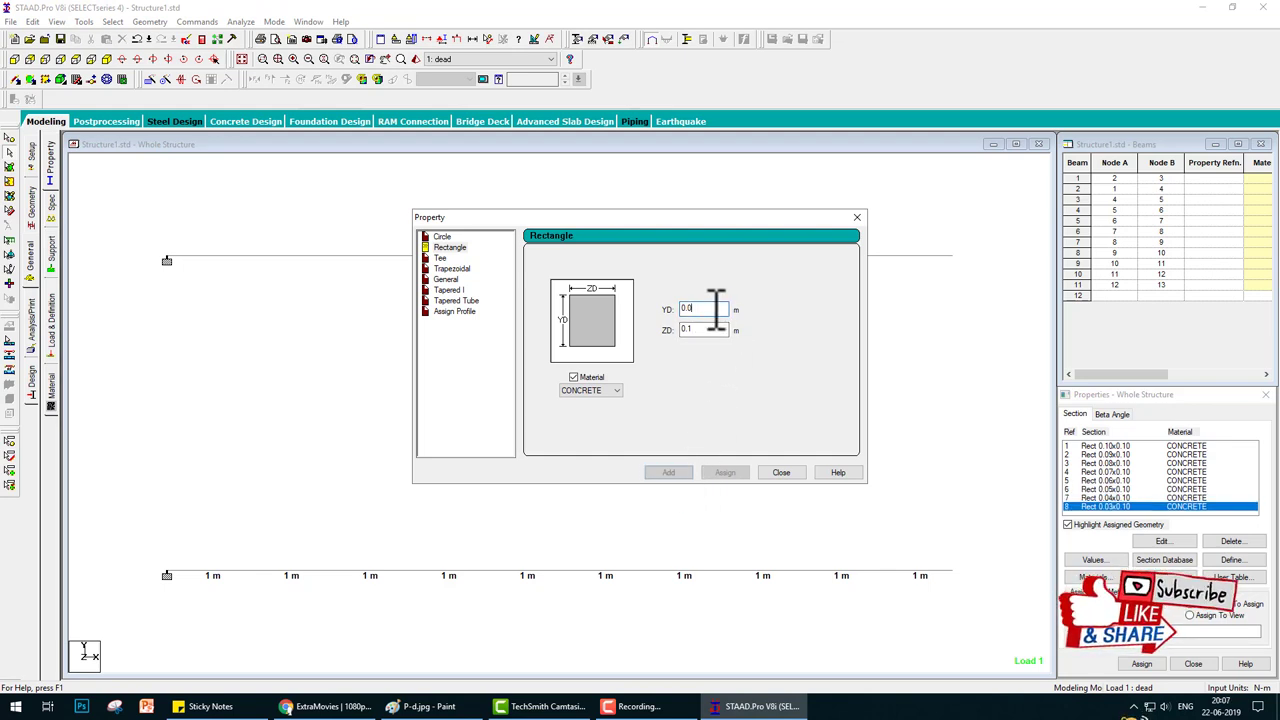
pyautogui.write('2')
pyautogui.click(675, 471)
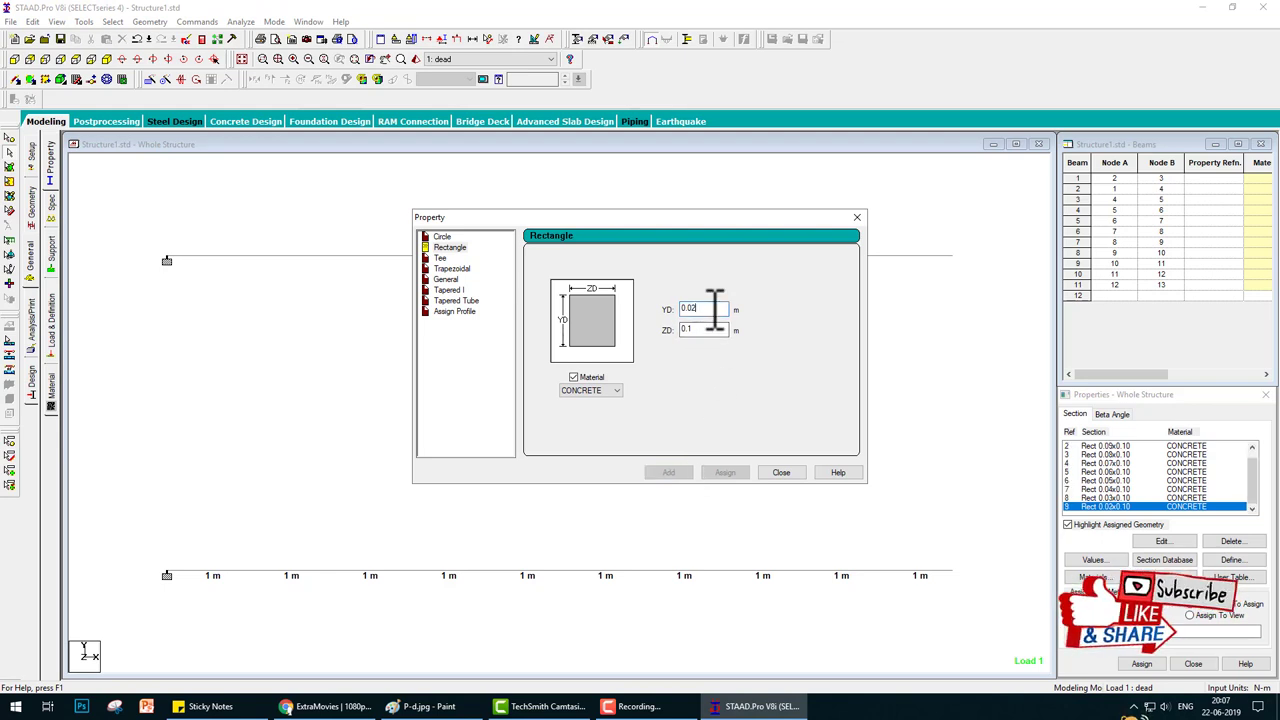
pyautogui.press('BackSpace')
pyautogui.write('1')
pyautogui.click(672, 472)
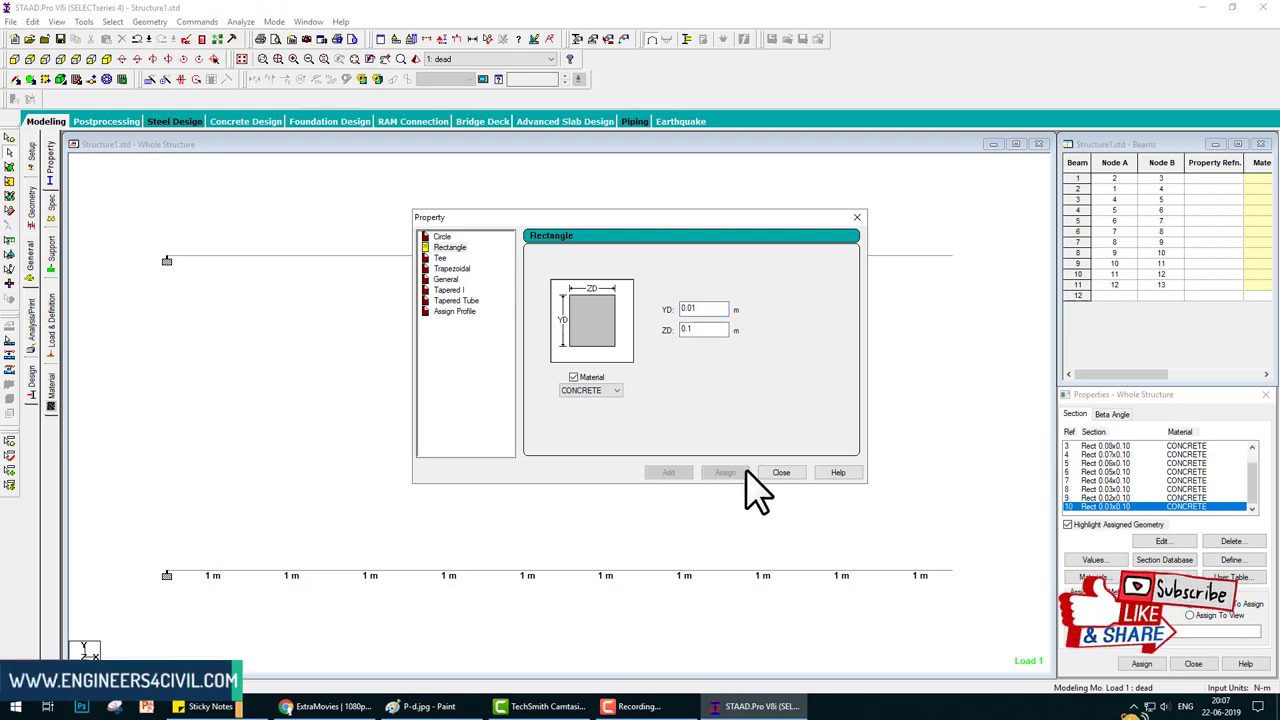
pyautogui.click(781, 472)
pyautogui.scroll(1, 1120, 490)
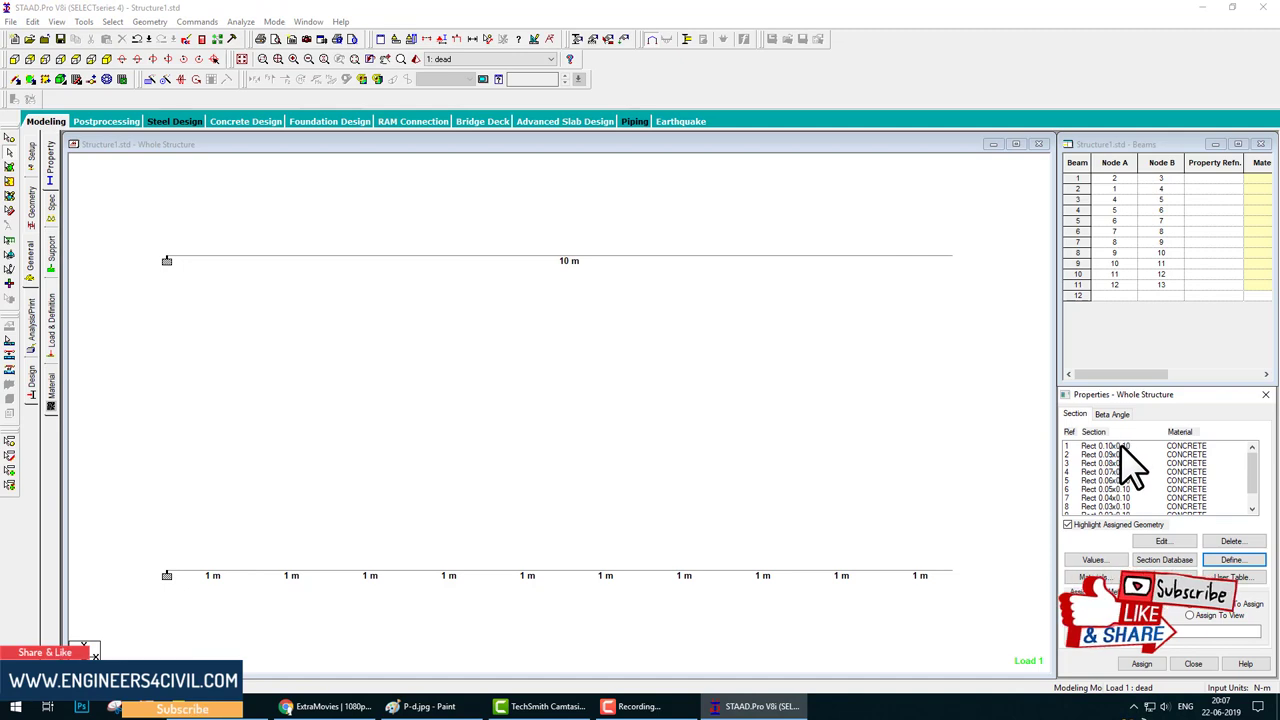
# Assign the 0.10x0.10 section to the 10 m beam and the first 1 m segment
pyautogui.click(1118, 446)
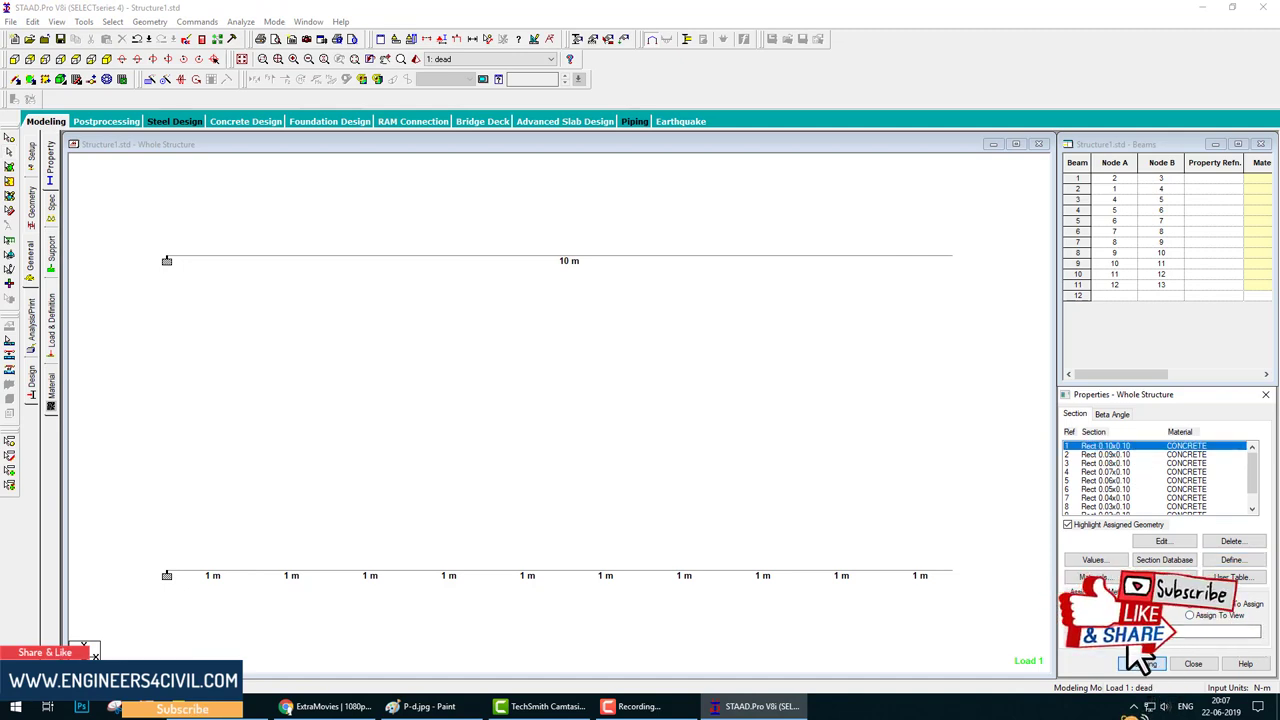
pyautogui.click(1140, 663)
pyautogui.click(675, 261)
pyautogui.click(240, 575)
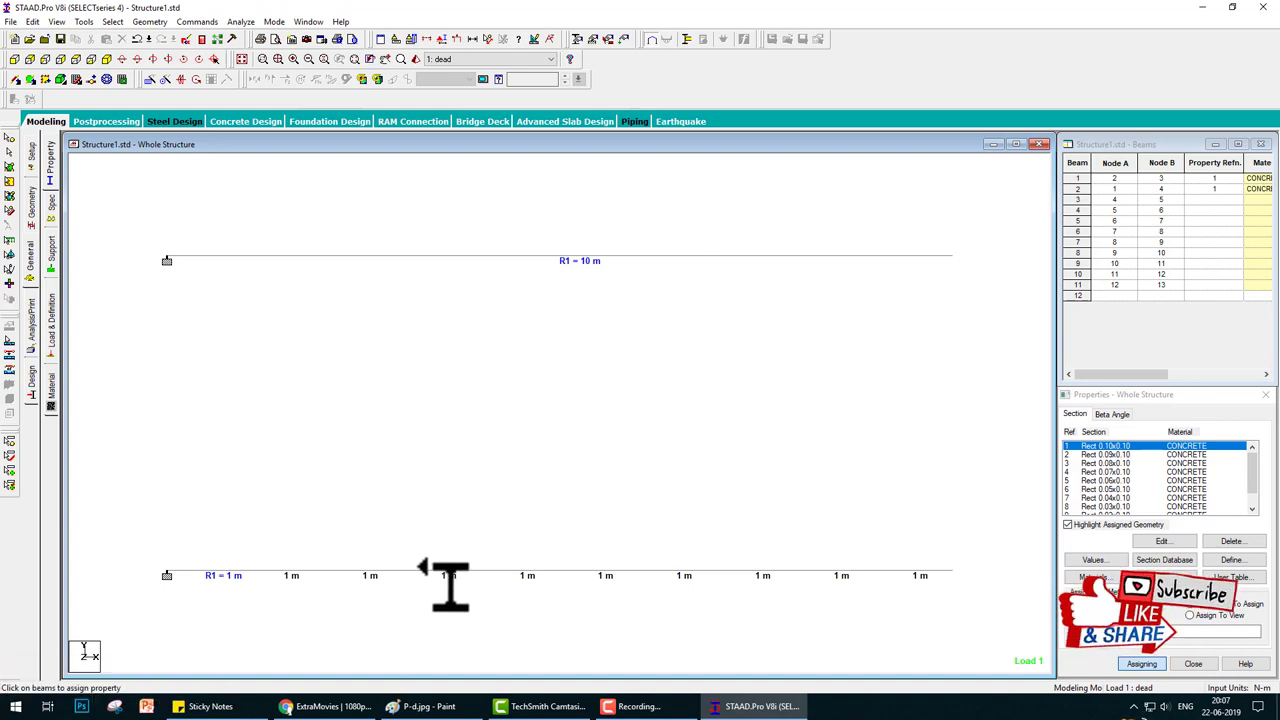
# Assign sections 0.09, 0.08, 0.07 and 0.06 x0.10 to segments two through five
pyautogui.click(1095, 455)
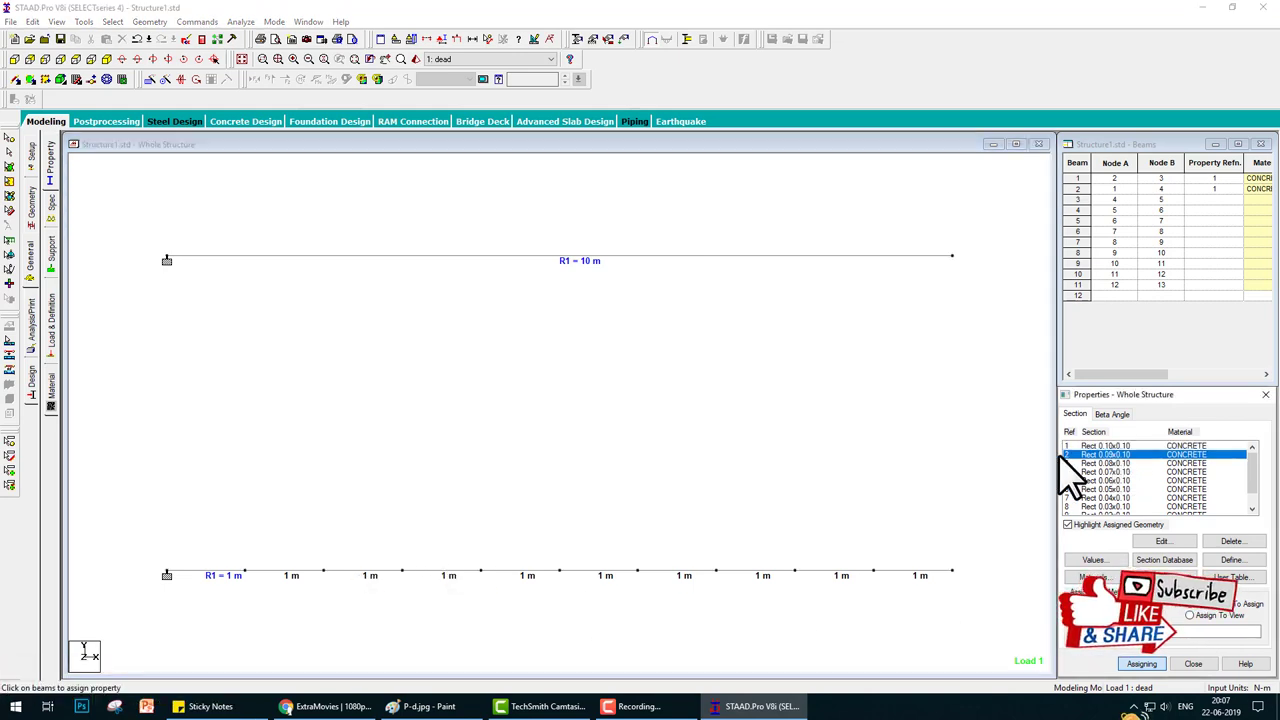
pyautogui.click(300, 575)
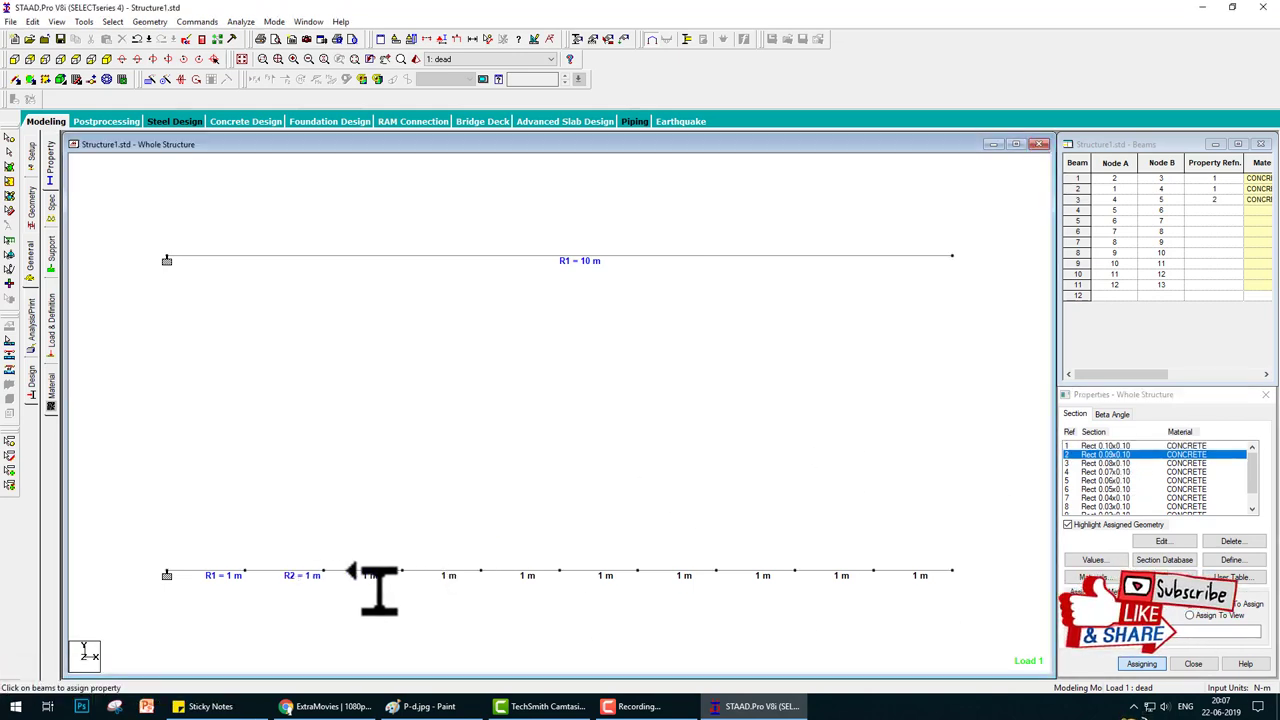
pyautogui.click(1105, 463)
pyautogui.click(395, 575)
pyautogui.click(1105, 471)
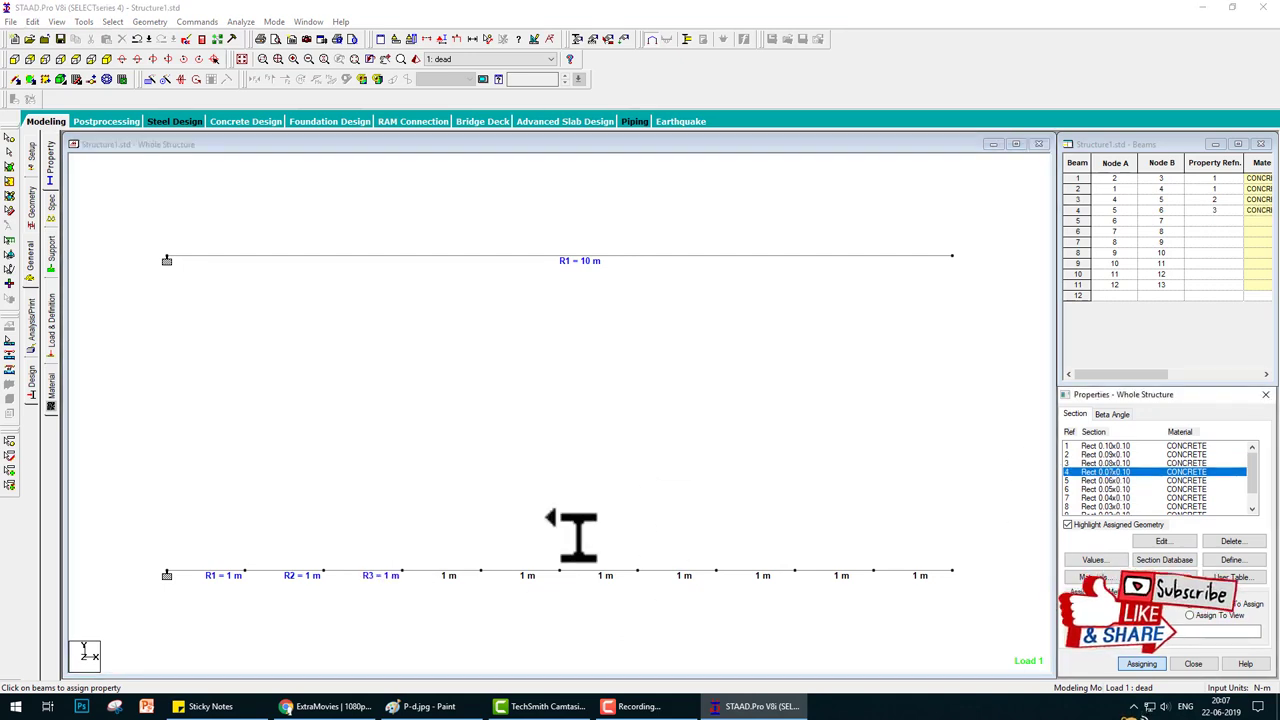
pyautogui.click(445, 574)
pyautogui.click(1105, 480)
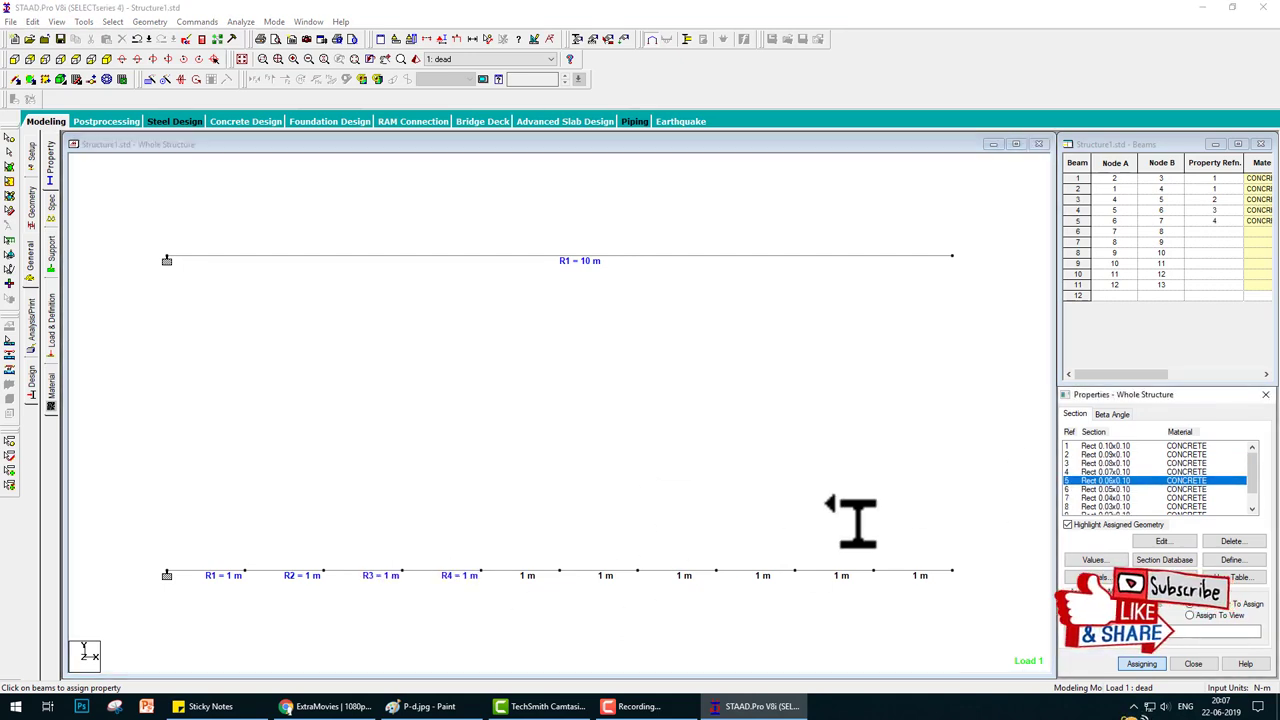
pyautogui.click(520, 575)
# Assign sections 0.05 down to 0.01 x0.10 to segments six through ten
pyautogui.click(661, 557)
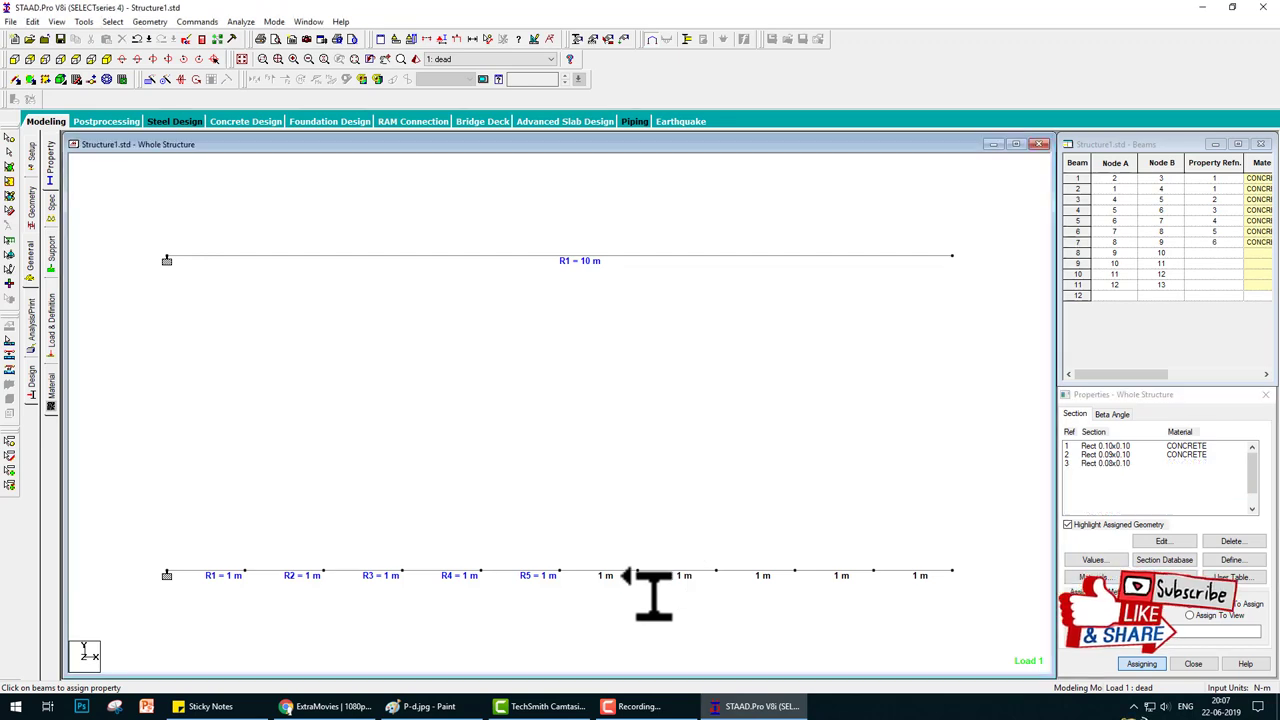
pyautogui.click(1106, 498)
pyautogui.click(695, 568)
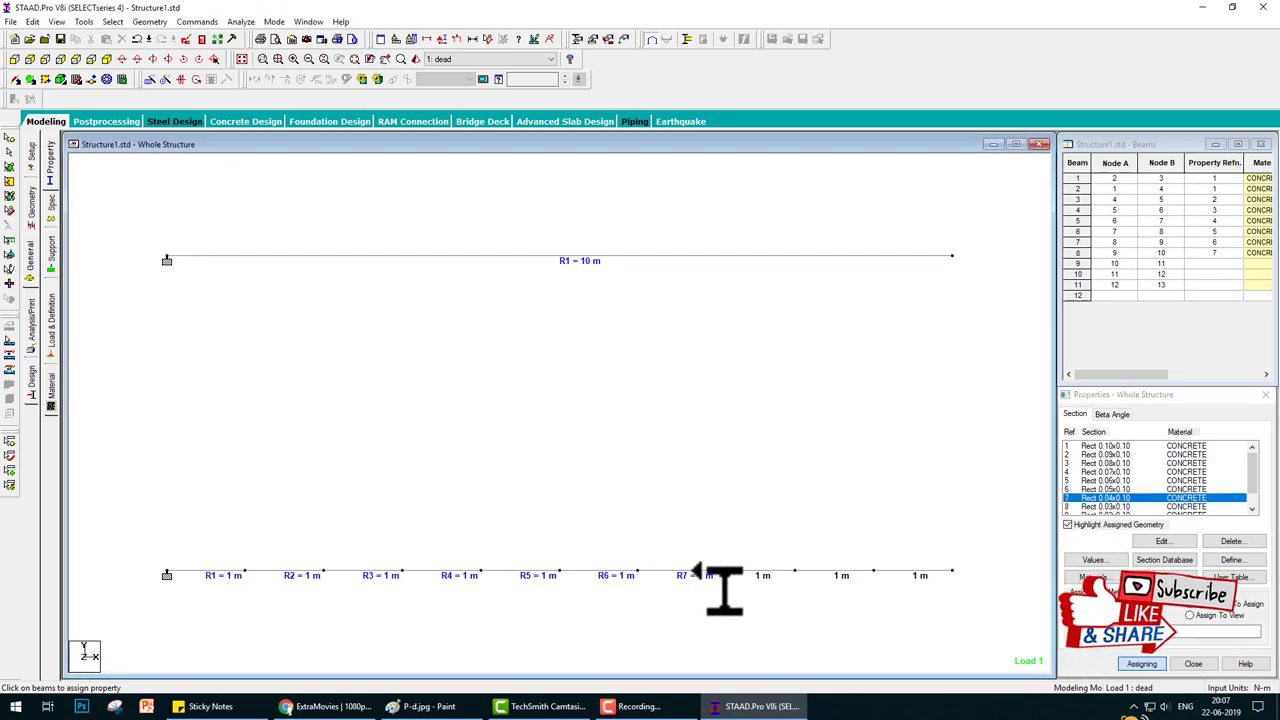
pyautogui.click(1110, 507)
pyautogui.click(785, 576)
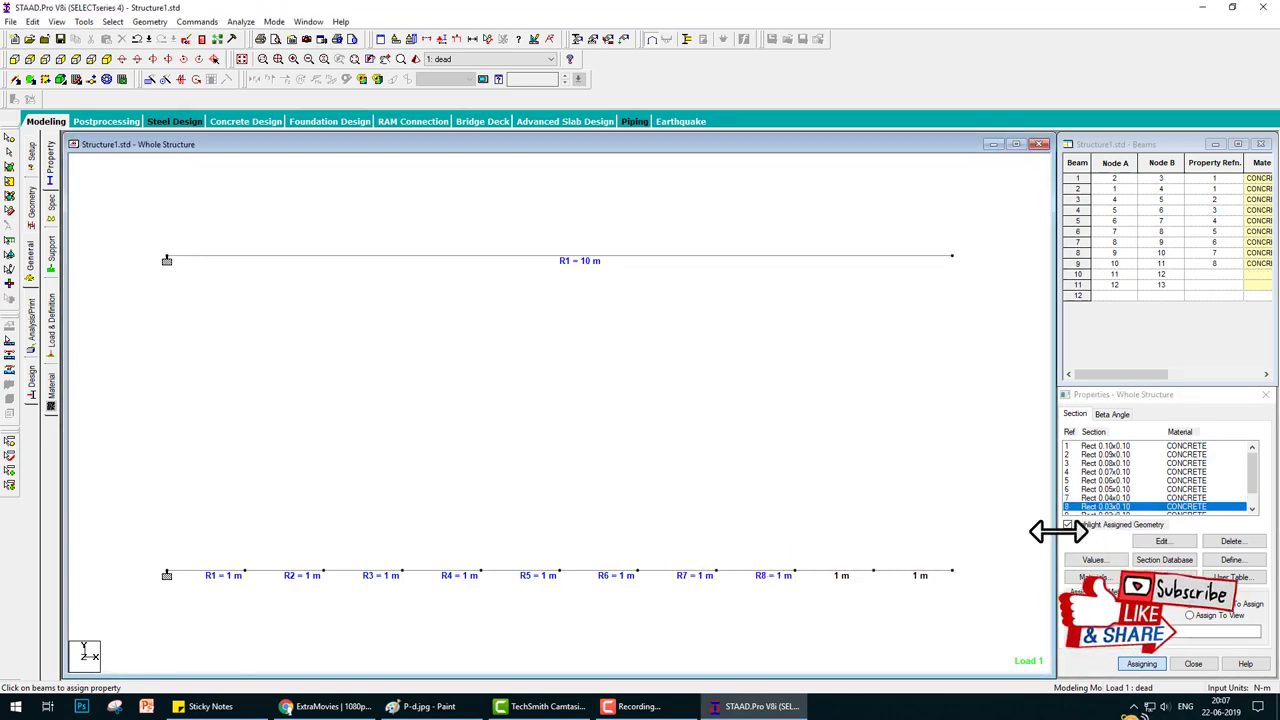
pyautogui.click(1106, 513)
pyautogui.click(850, 576)
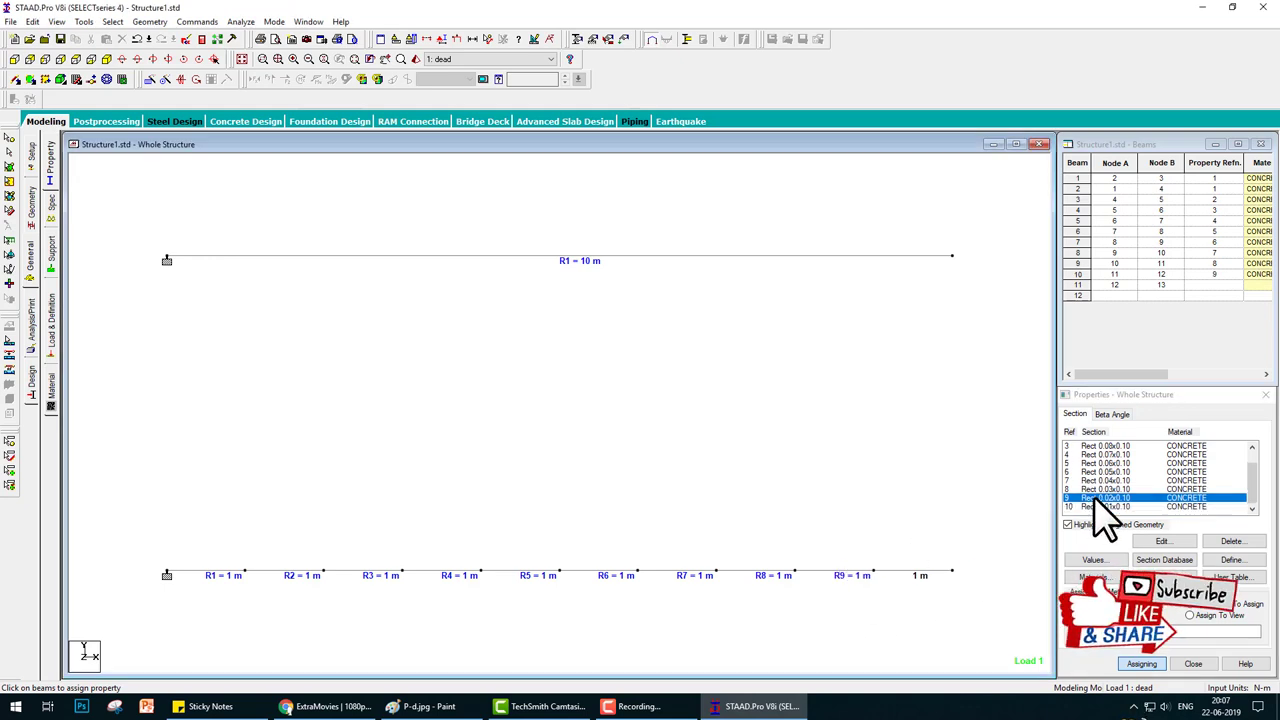
pyautogui.click(1105, 507)
pyautogui.click(930, 574)
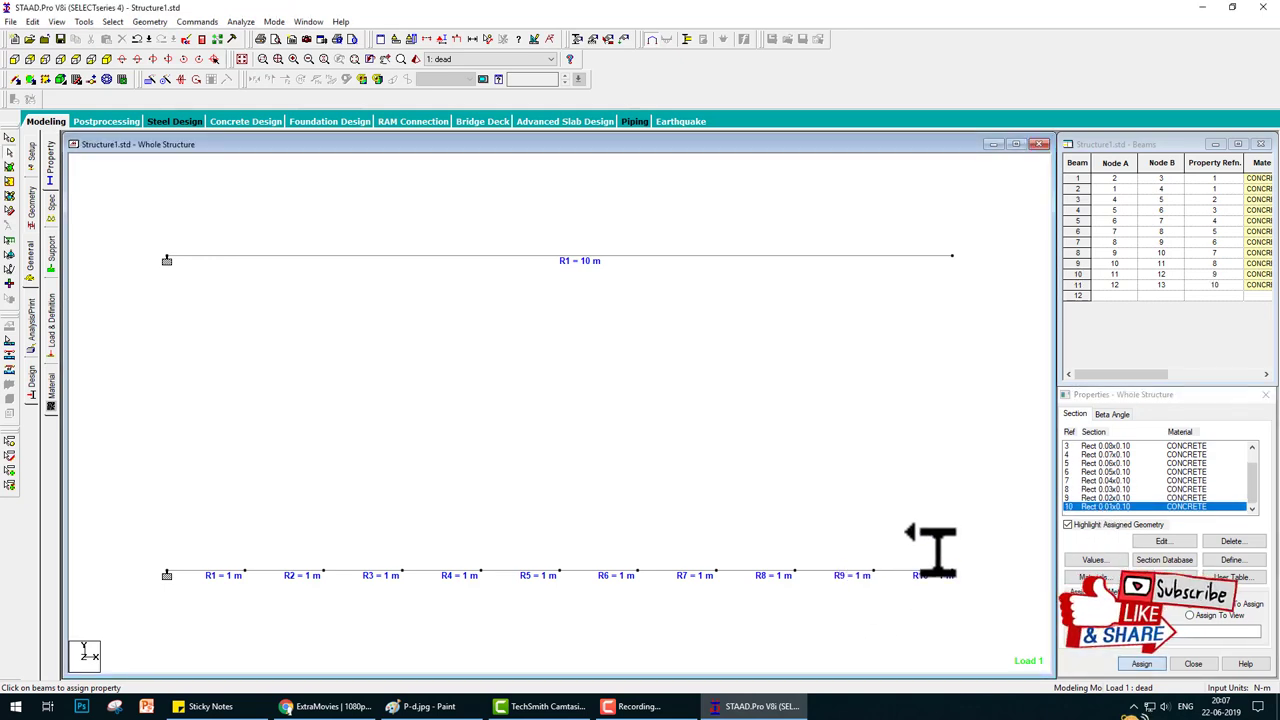
# Show both beams as full 3D sections and open the Analysis/Print commands page
pyautogui.rightClick(645, 330)
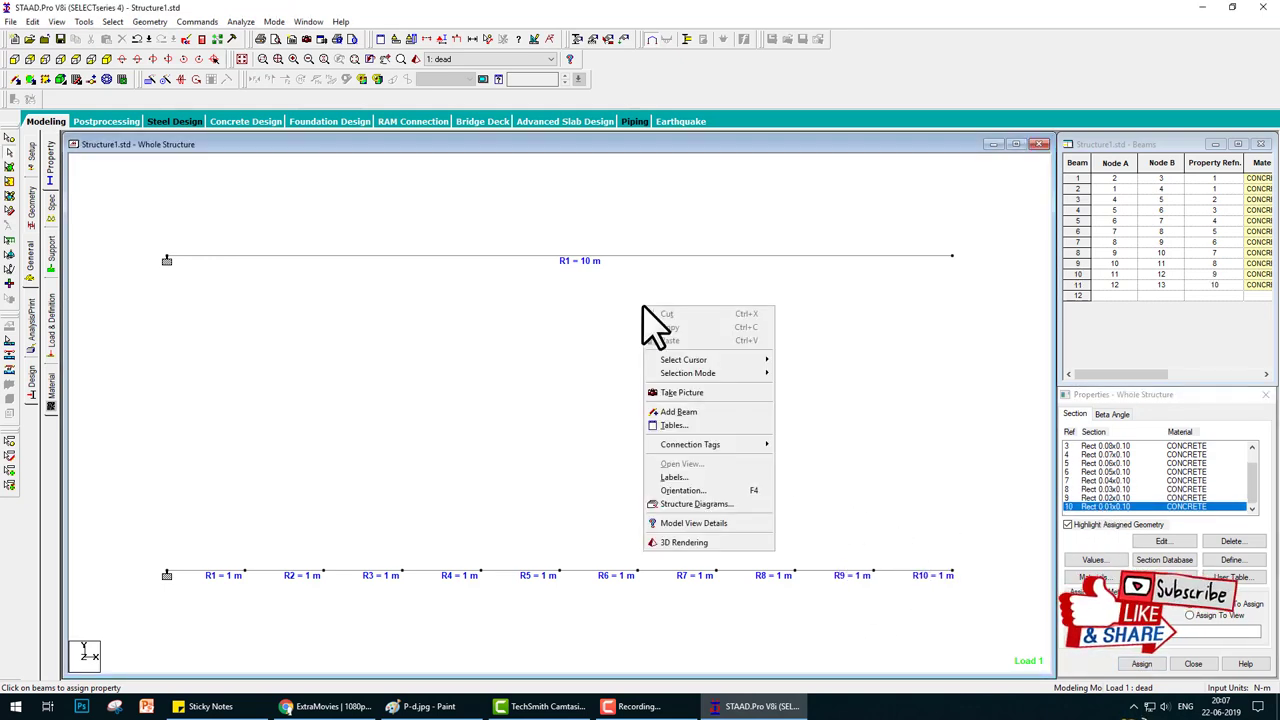
pyautogui.click(697, 508)
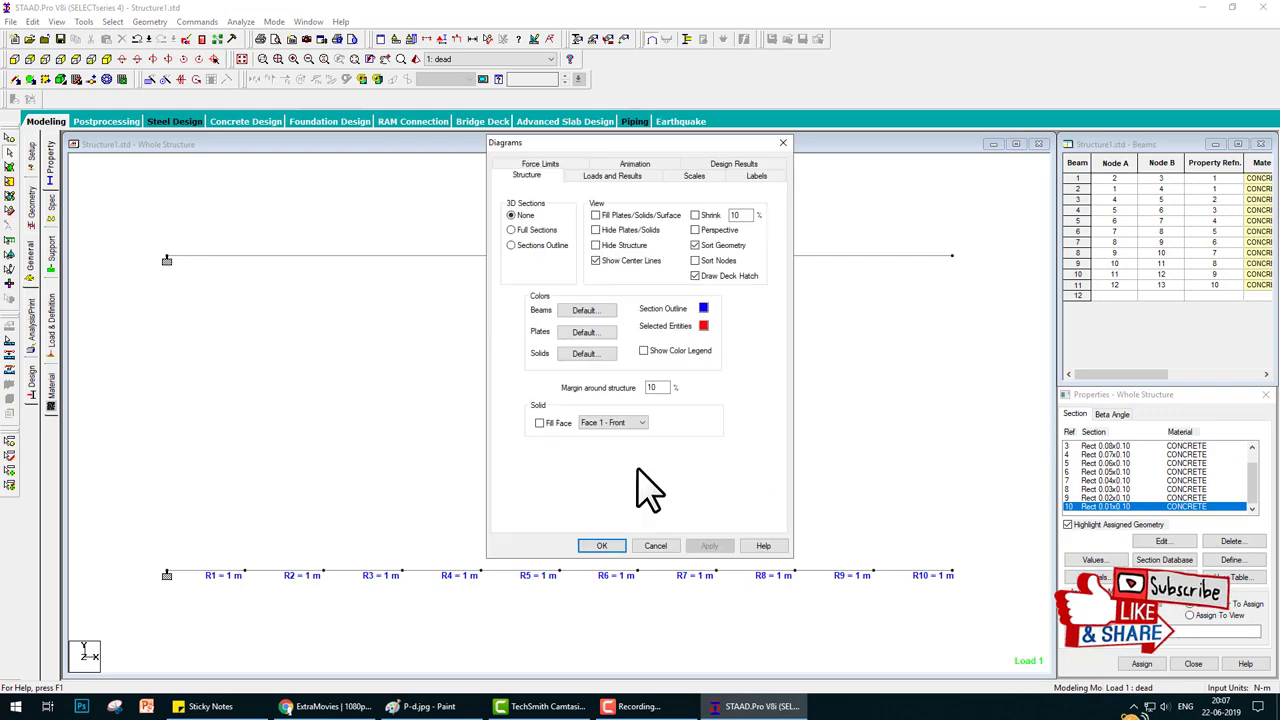
pyautogui.click(601, 546)
pyautogui.moveTo(785, 620); pyautogui.dragTo(794, 549, button='middle')
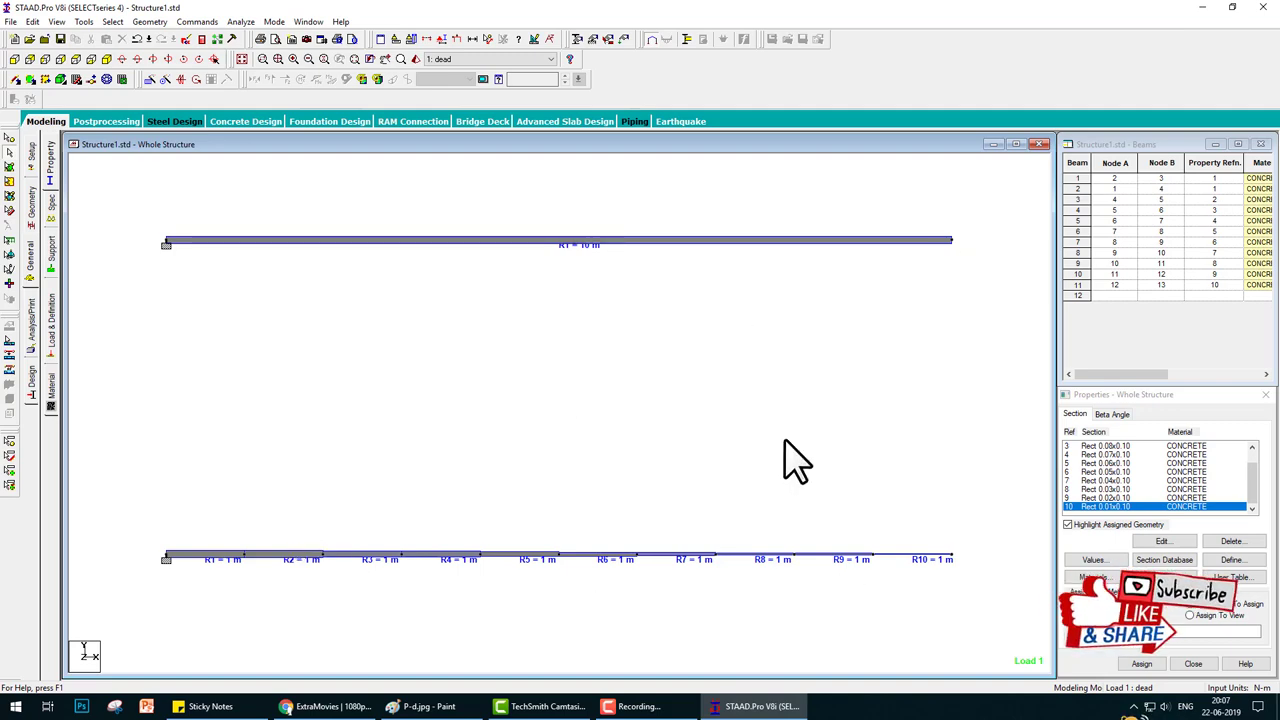
pyautogui.click(30, 322)
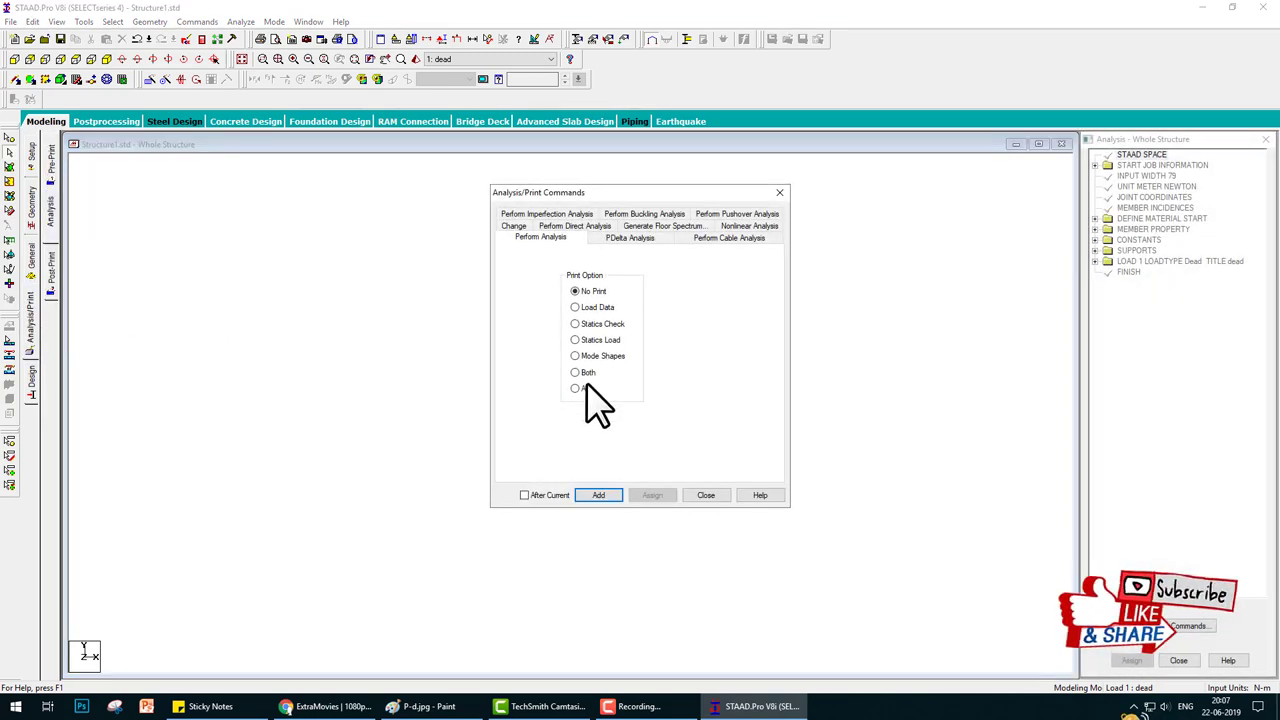
# Add PERFORM ANALYSIS PRINT ALL, run the analysis after saving, and proceed to post-processing
pyautogui.click(706, 496)
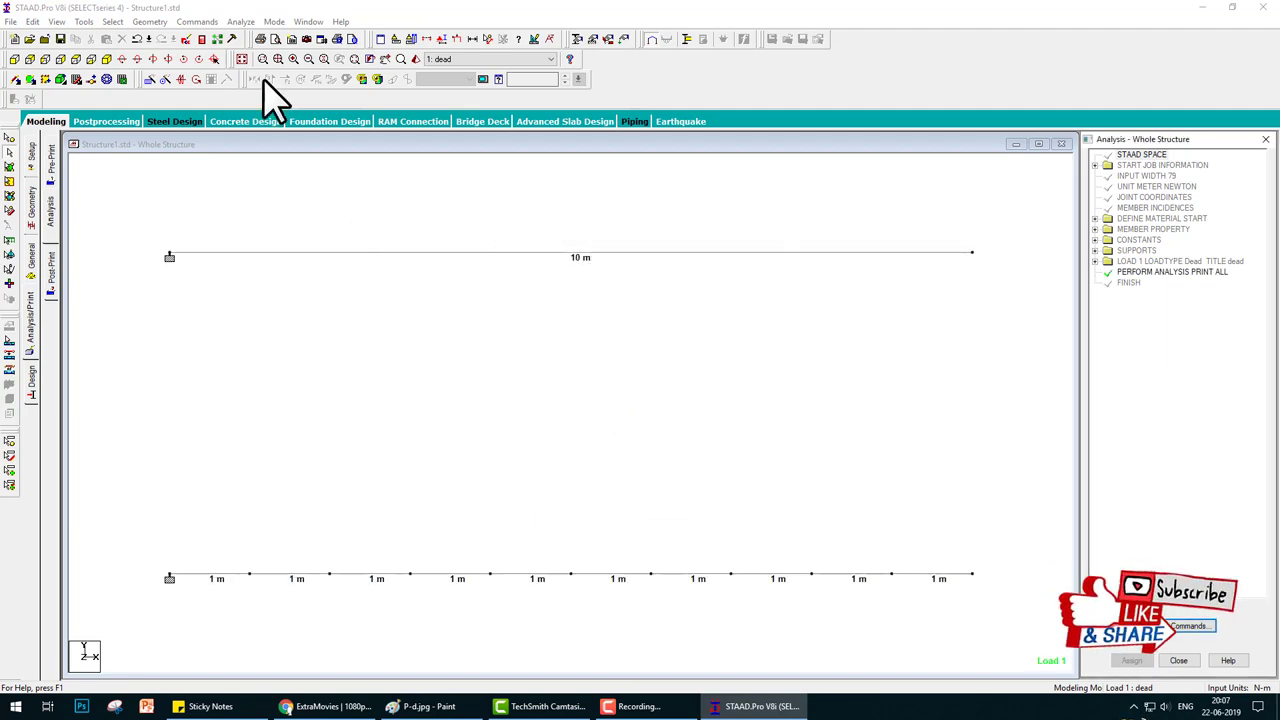
pyautogui.click(241, 21)
pyautogui.click(260, 40)
pyautogui.click(578, 370)
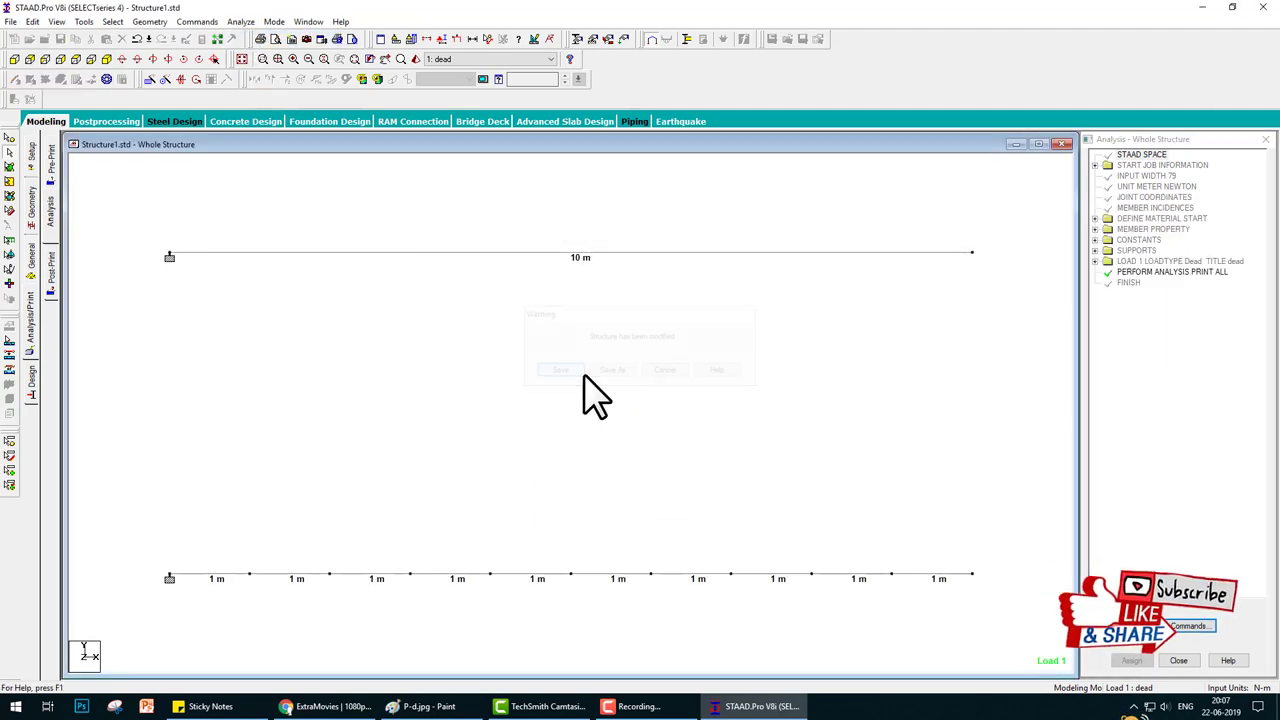
pyautogui.click(789, 496)
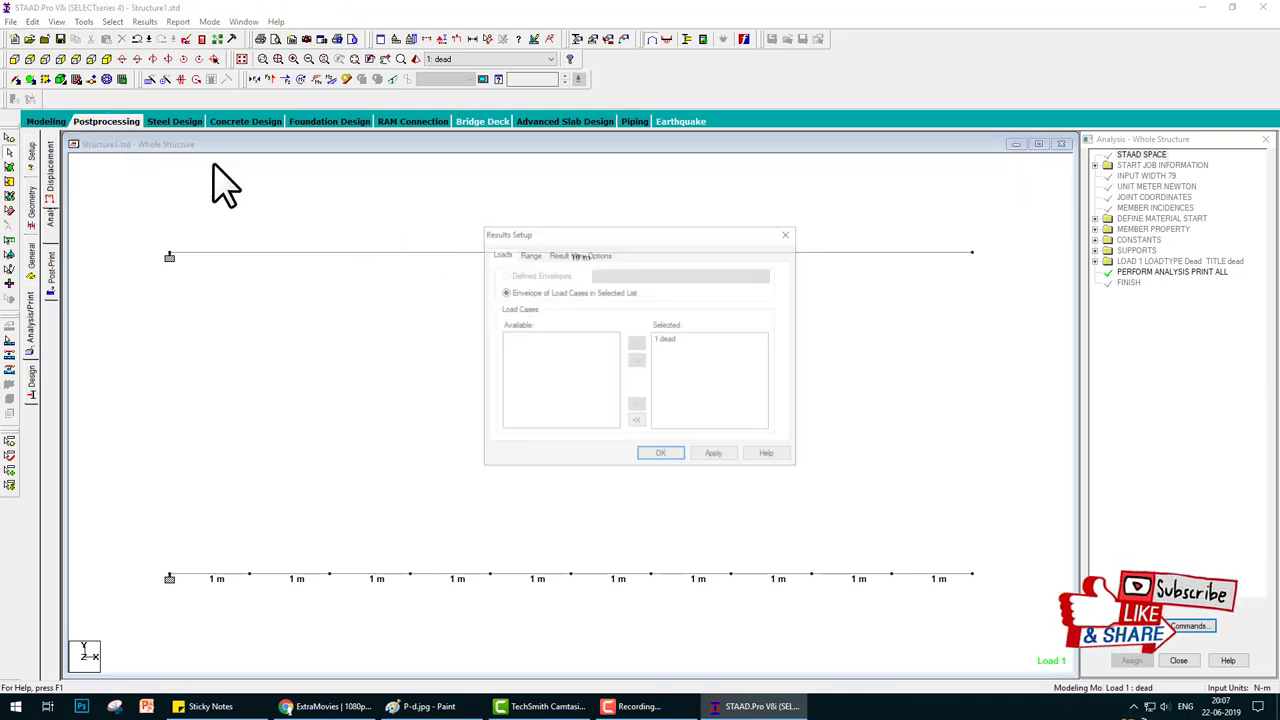
# Read tip displacements at node 3 (1629.287 mm) and node 13 (1110.659 mm), then switch to Paint
pyautogui.click(659, 456)
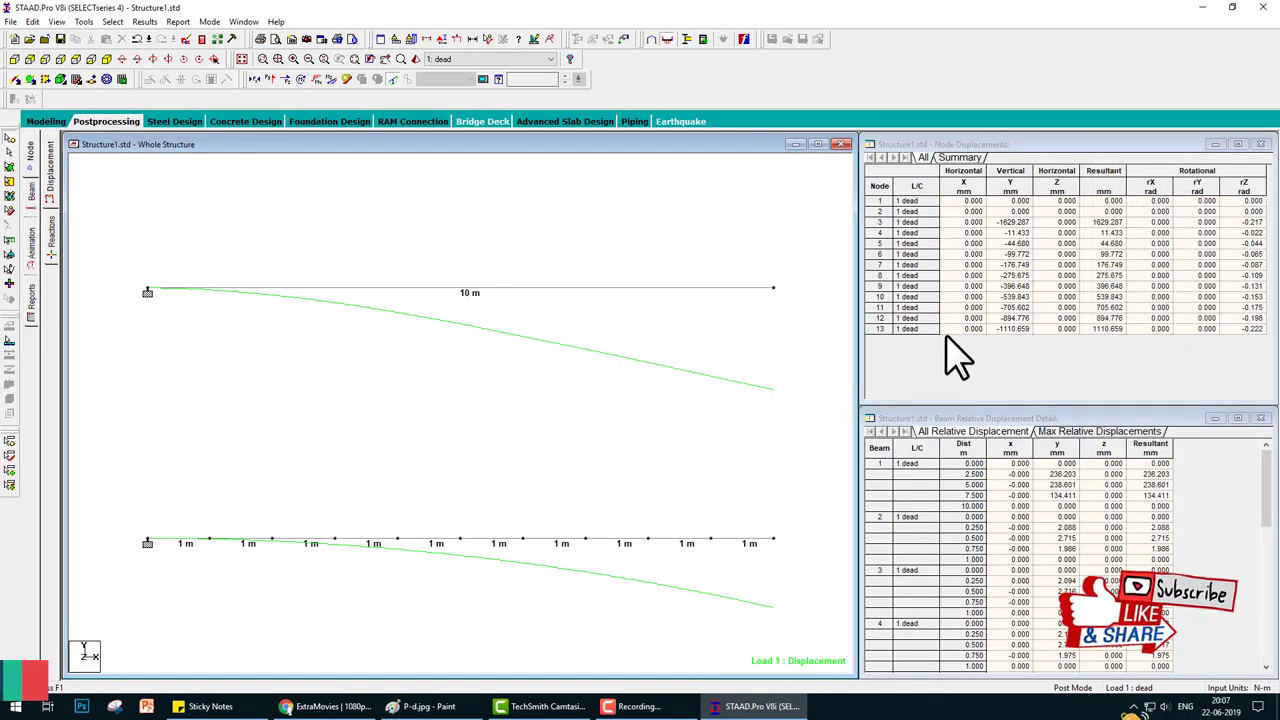
pyautogui.click(775, 289)
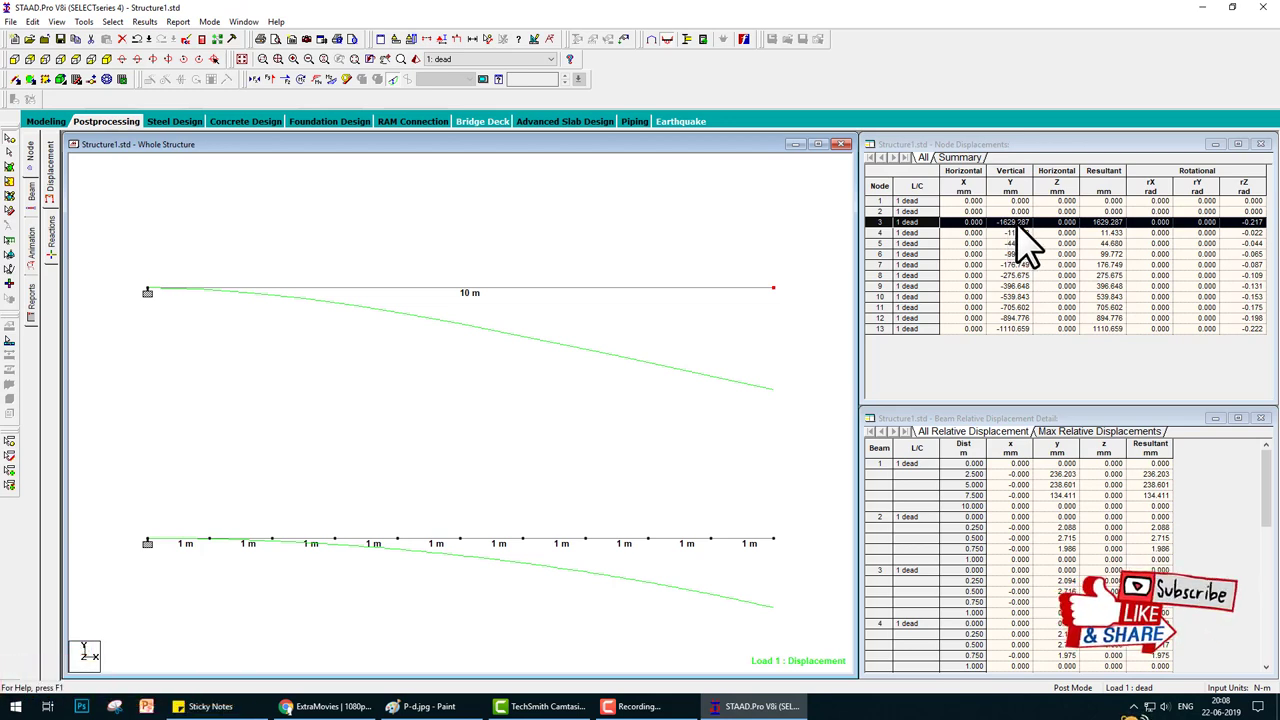
pyautogui.click(773, 541)
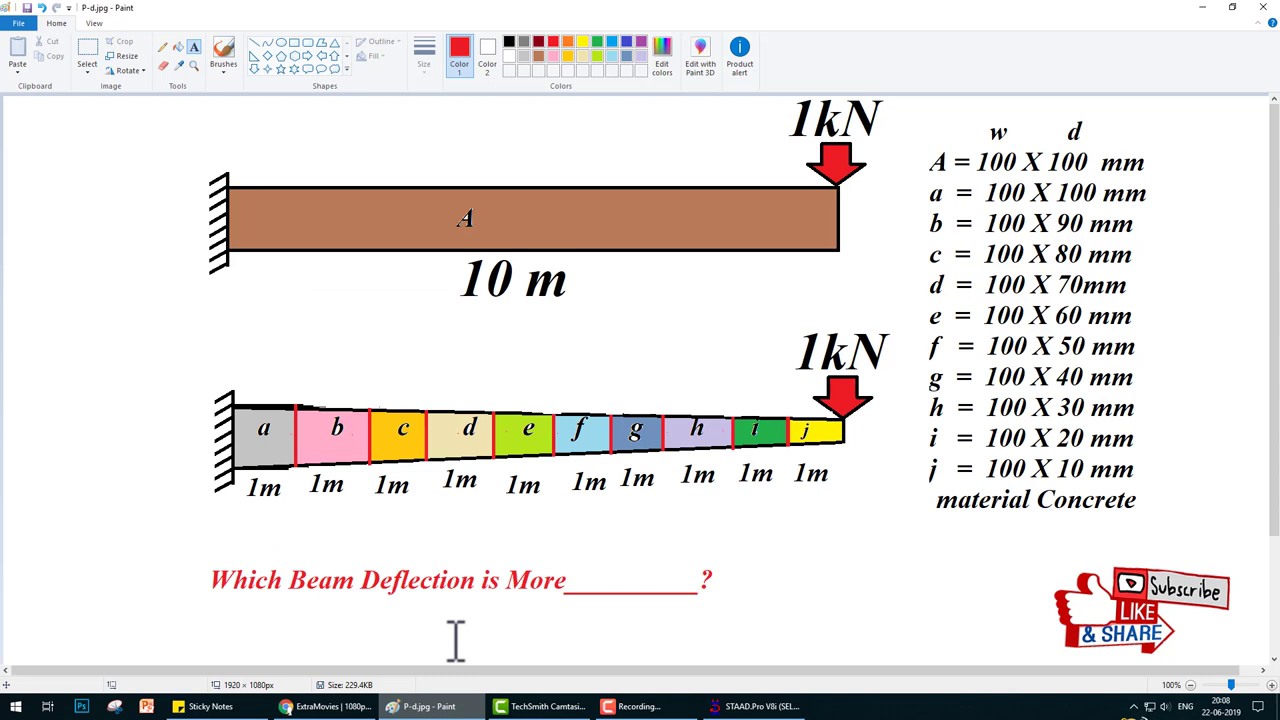
pyautogui.click(432, 706)
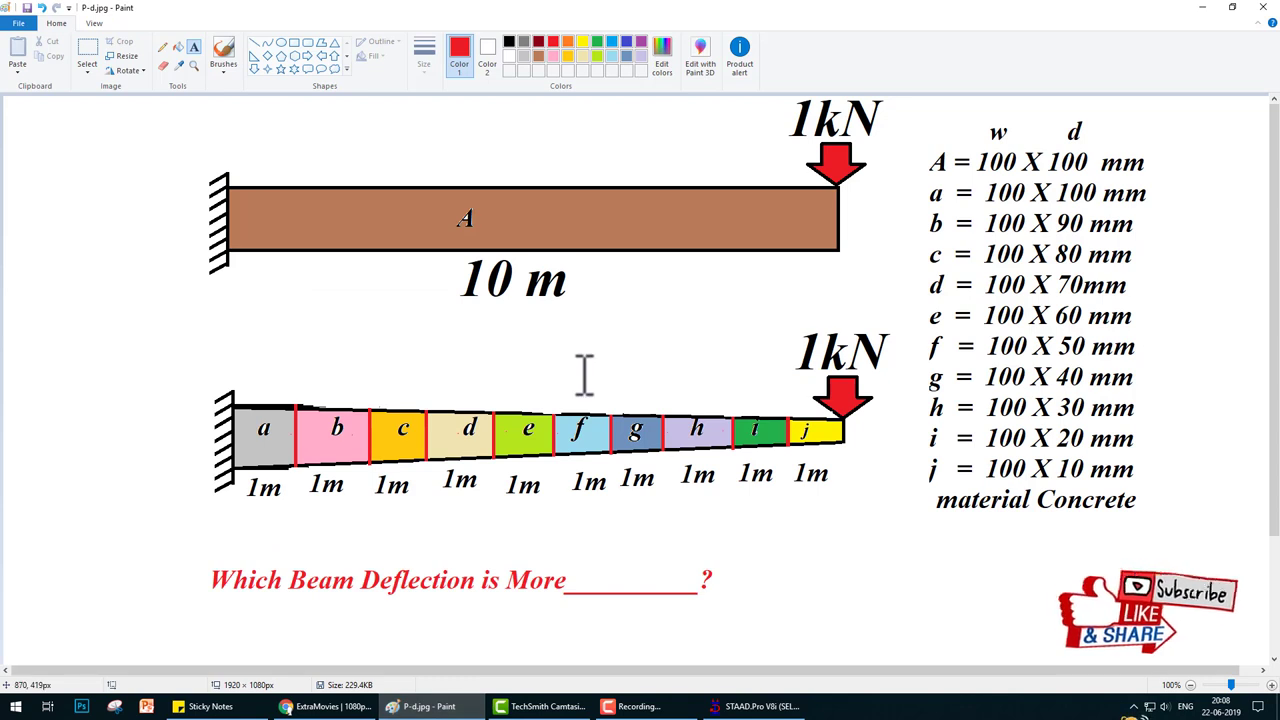
# Sketch red marks over the upper beam's deflection and the lower beam's labels, then clear them
pyautogui.click(601, 264)
pyautogui.moveTo(619, 286); pyautogui.dragTo(764, 225)
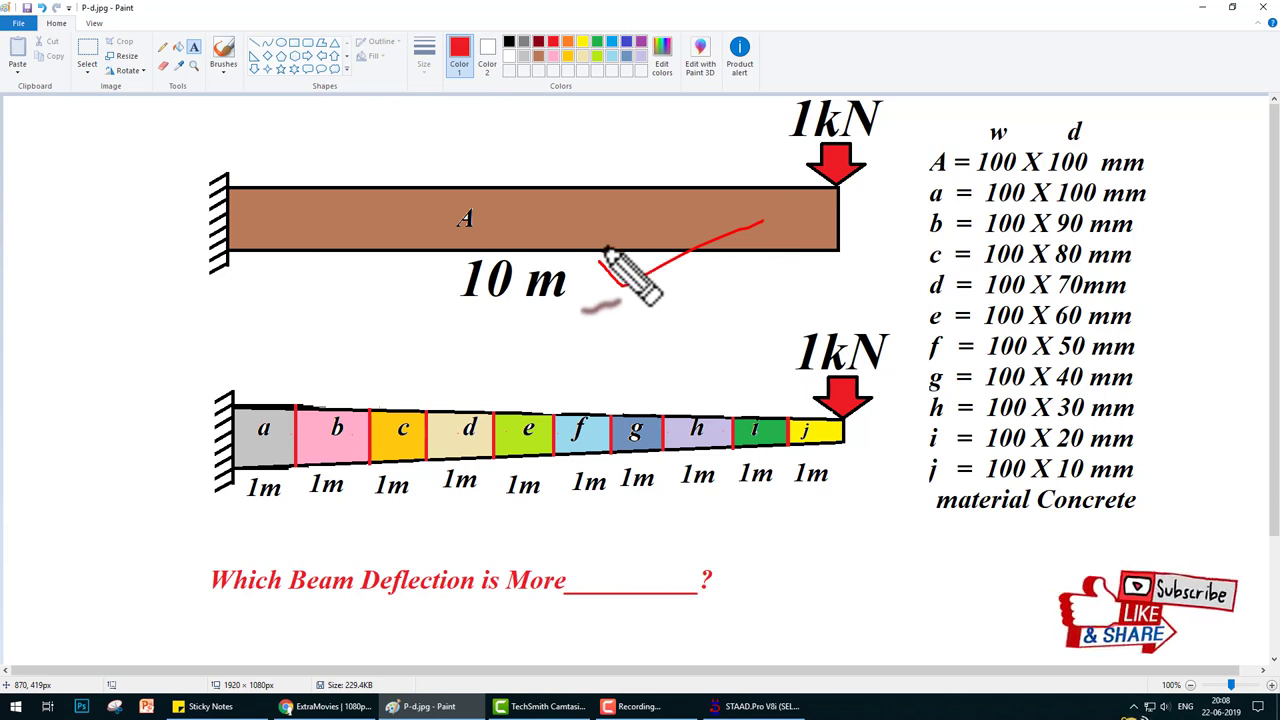
pyautogui.moveTo(850, 212); pyautogui.dragTo(891, 205)
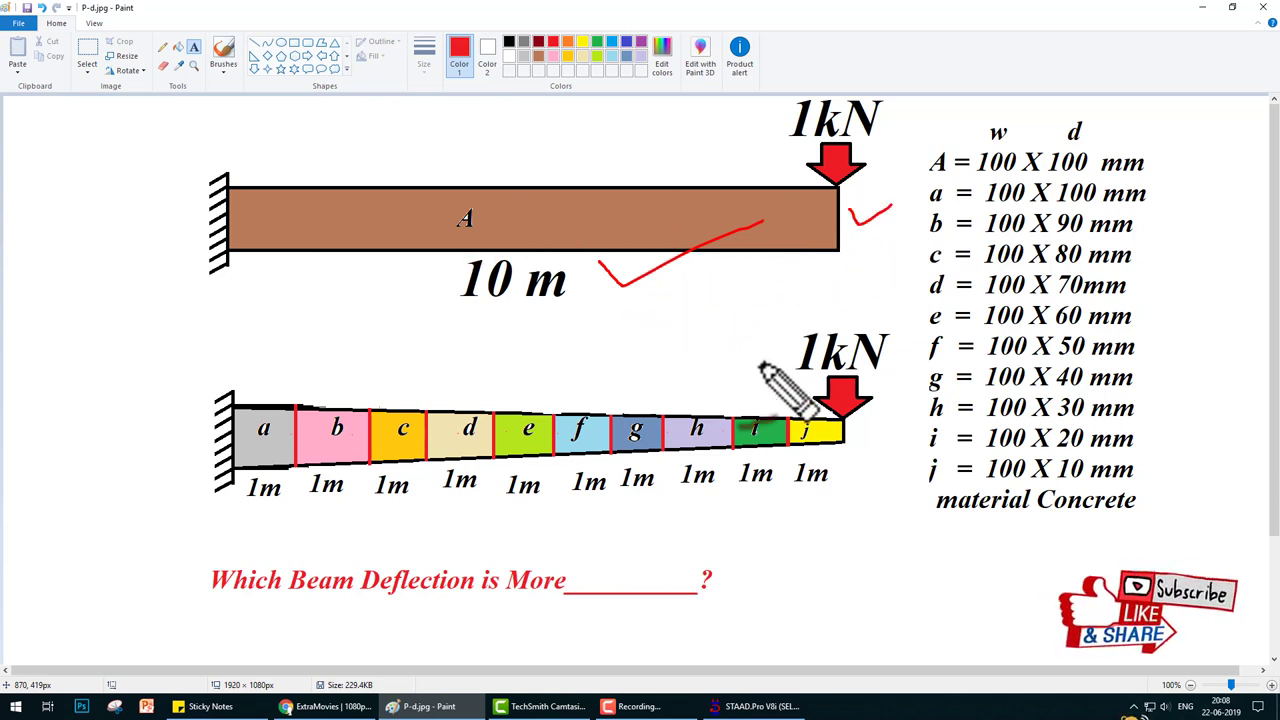
pyautogui.moveTo(725, 492); pyautogui.dragTo(784, 465)
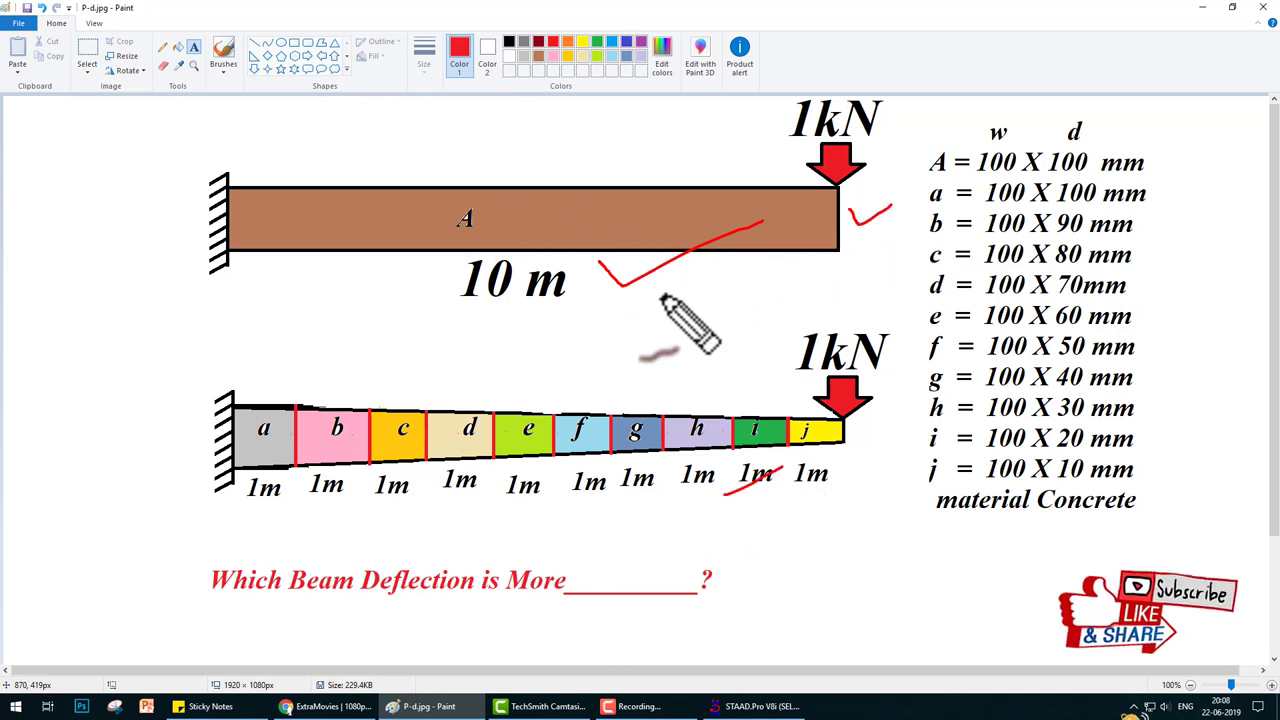
pyautogui.moveTo(678, 276)
pyautogui.mouseDown()
pyautogui.moveTo(686, 289)
pyautogui.moveTo(745, 269)
pyautogui.mouseUp()
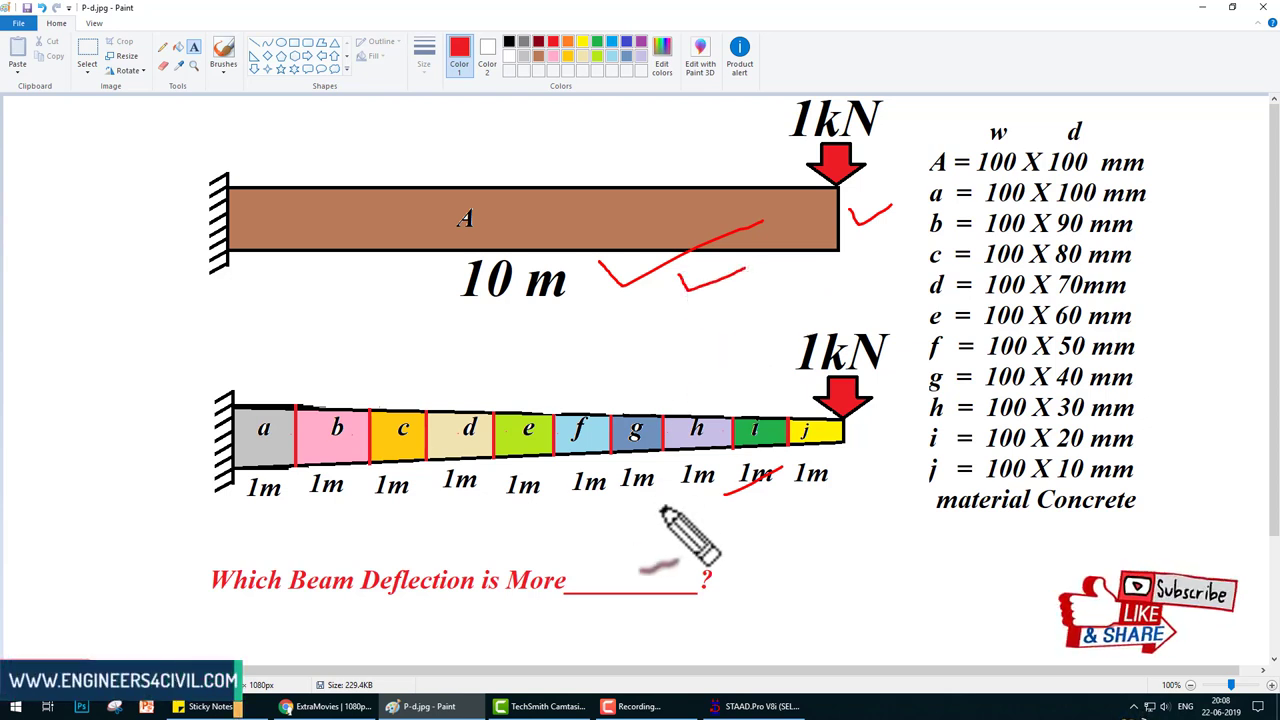
pyautogui.moveTo(666, 519); pyautogui.dragTo(697, 516)
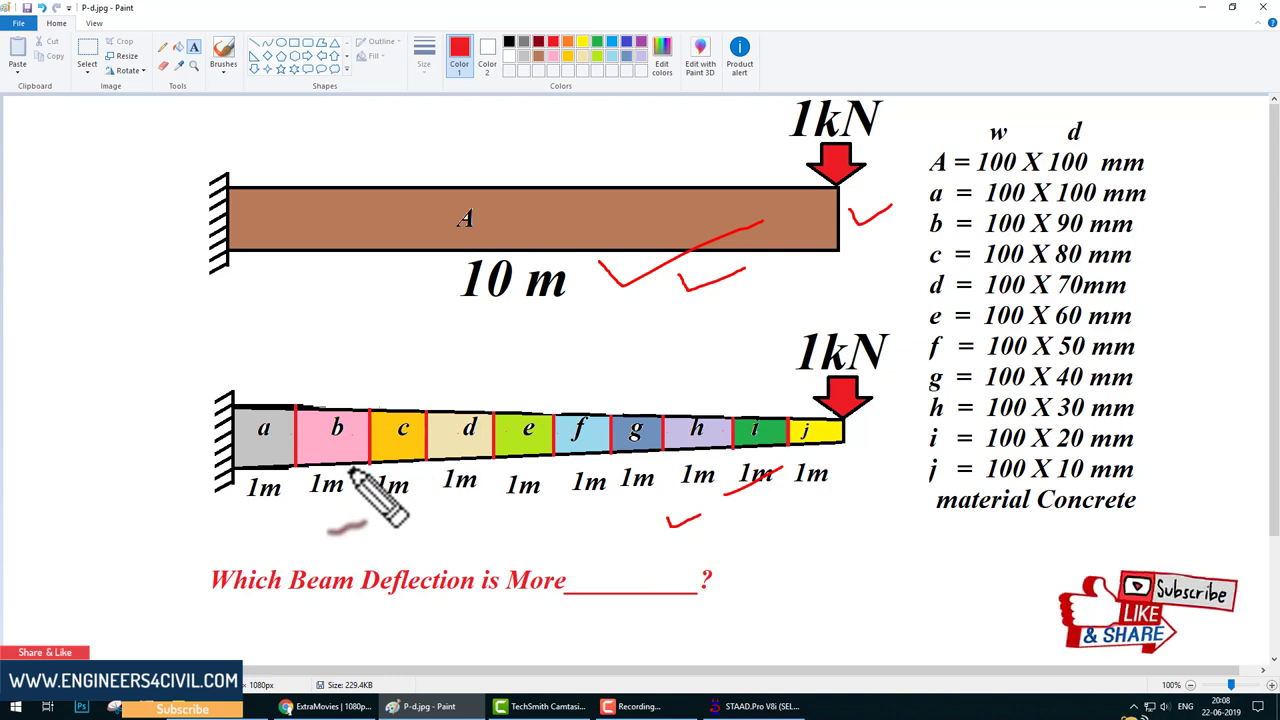
pyautogui.moveTo(352, 470); pyautogui.dragTo(712, 462)
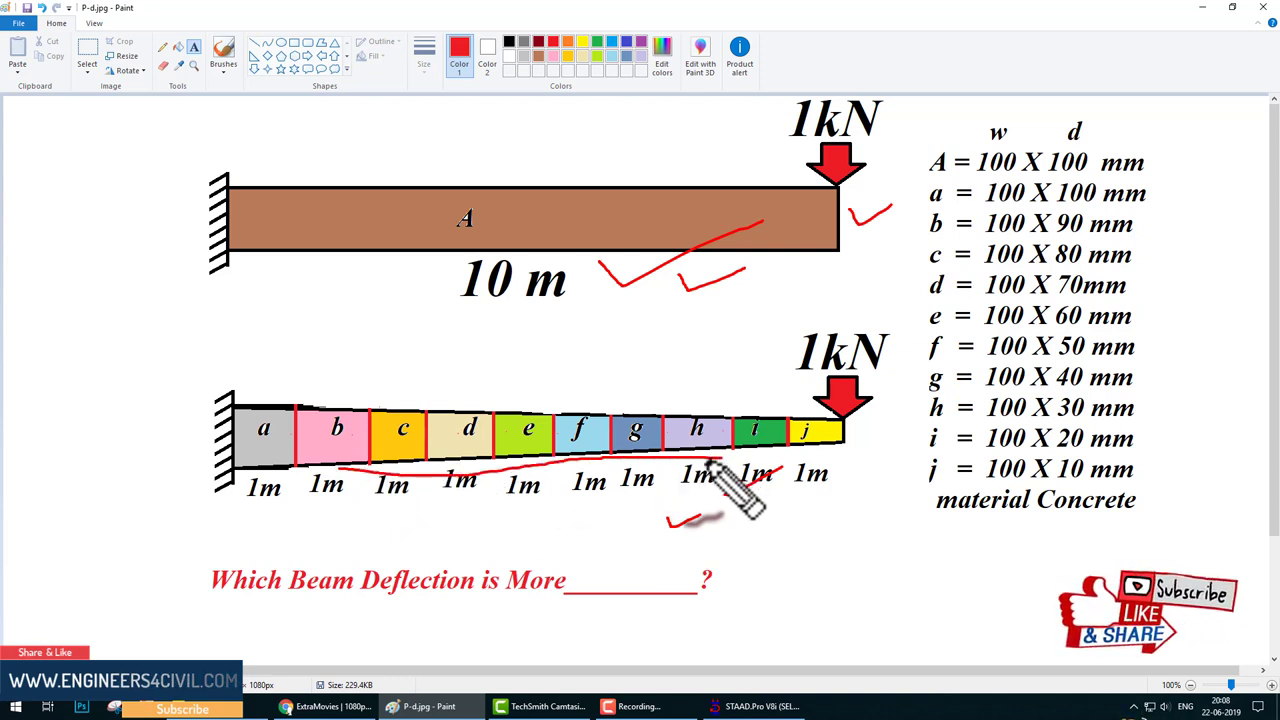
pyautogui.press('e')
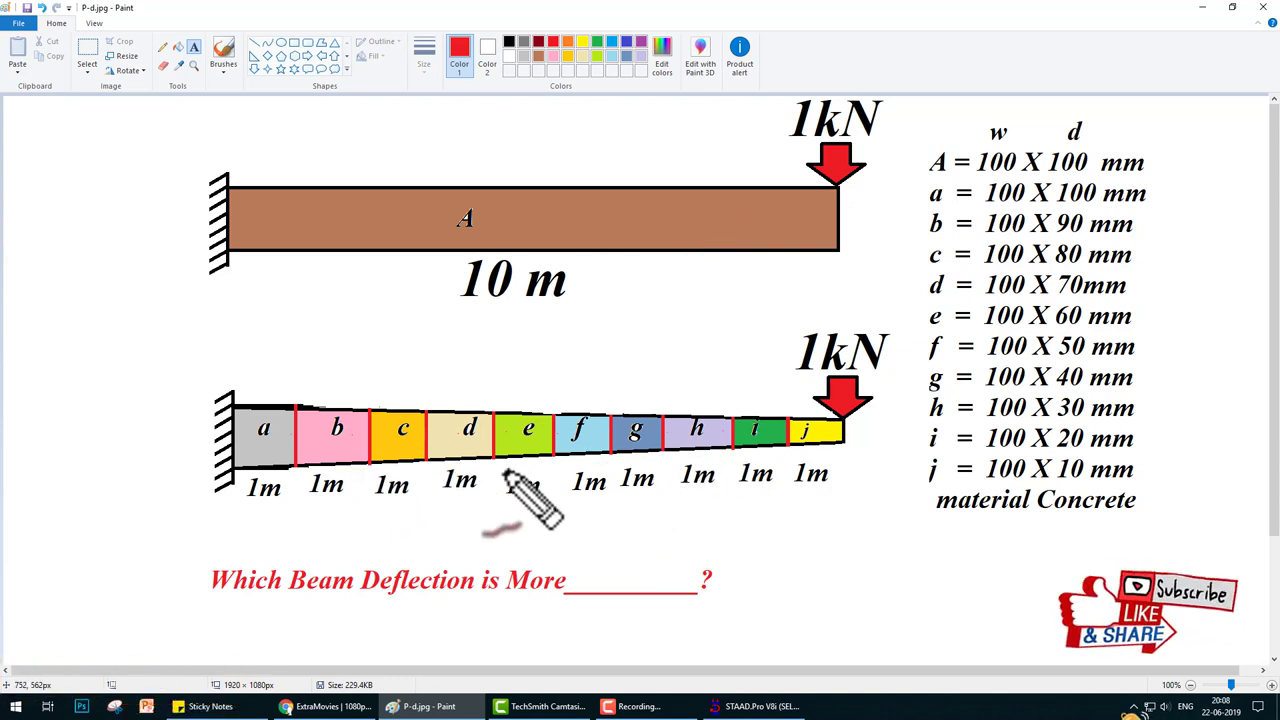
# Outline the stepped beam's tapering edge, tick both beams, clear the marks, and return to STAAD.Pro
pyautogui.moveTo(310, 403)
pyautogui.mouseDown()
pyautogui.moveTo(819, 399)
pyautogui.moveTo(839, 402)
pyautogui.moveTo(850, 461)
pyautogui.moveTo(297, 470)
pyautogui.mouseUp()
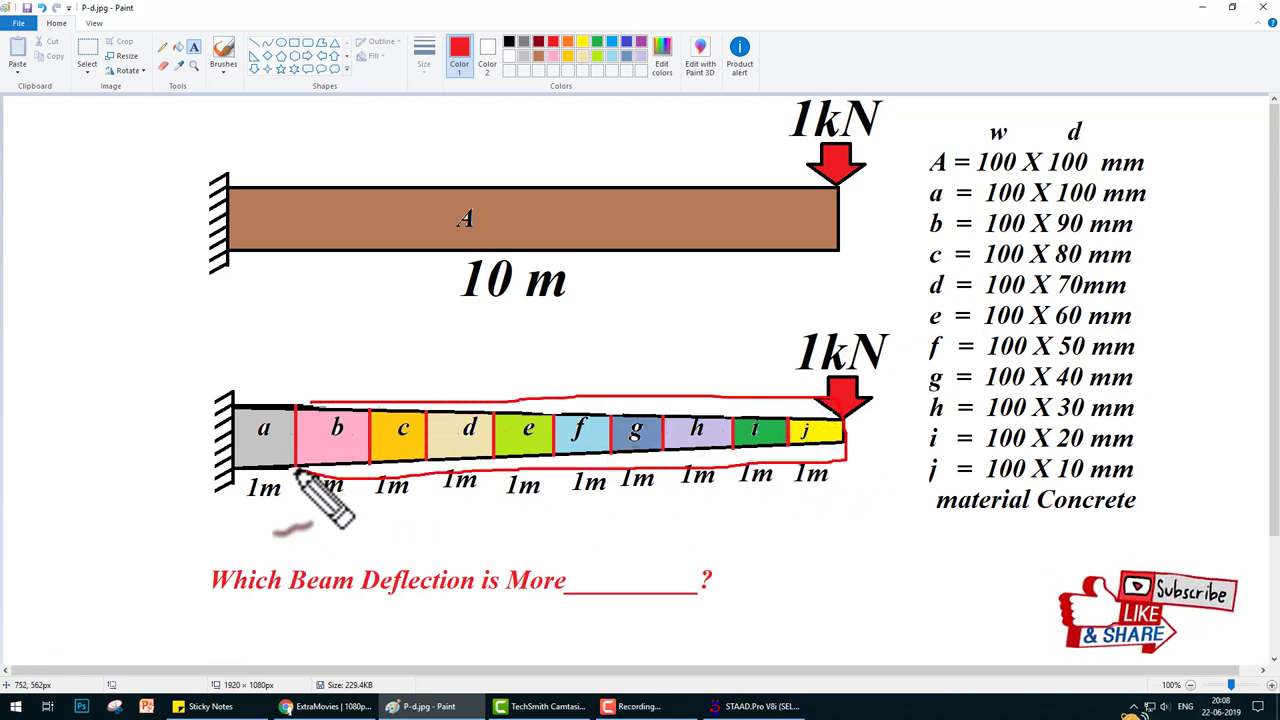
pyautogui.moveTo(462, 404); pyautogui.dragTo(676, 405)
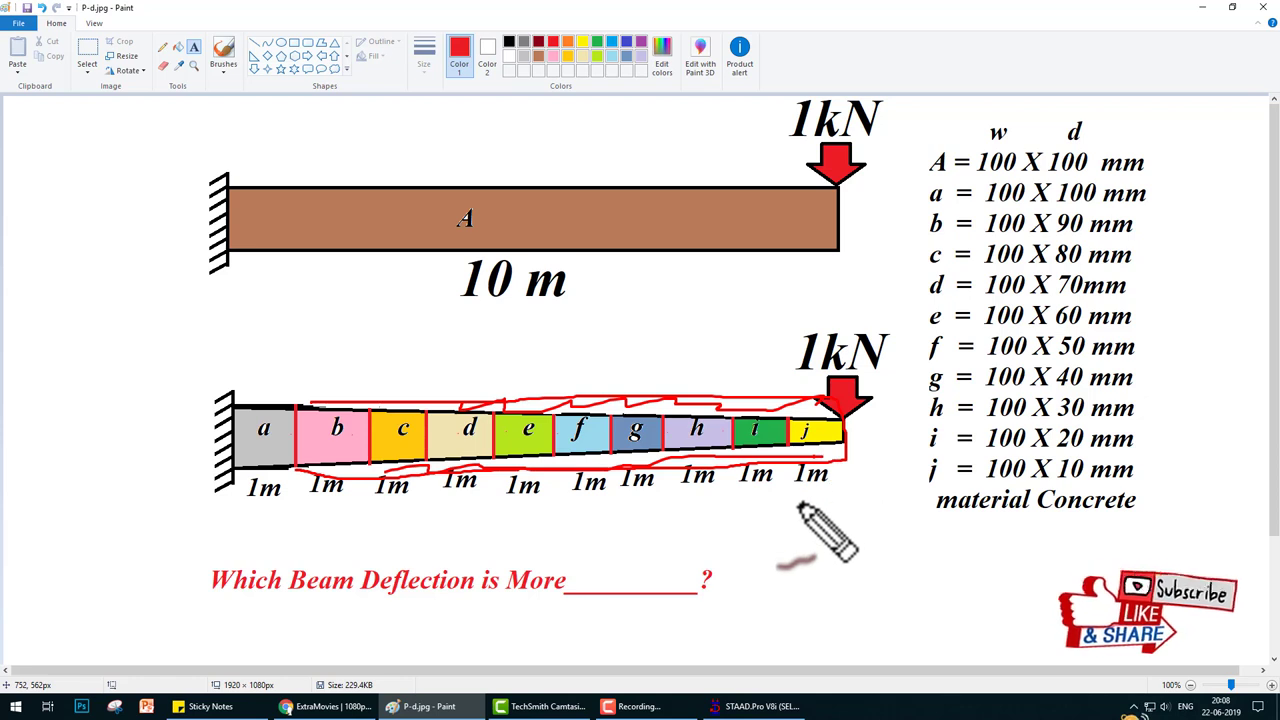
pyautogui.moveTo(716, 497)
pyautogui.mouseDown()
pyautogui.moveTo(753, 520)
pyautogui.moveTo(806, 492)
pyautogui.mouseUp()
pyautogui.moveTo(727, 263); pyautogui.dragTo(805, 253)
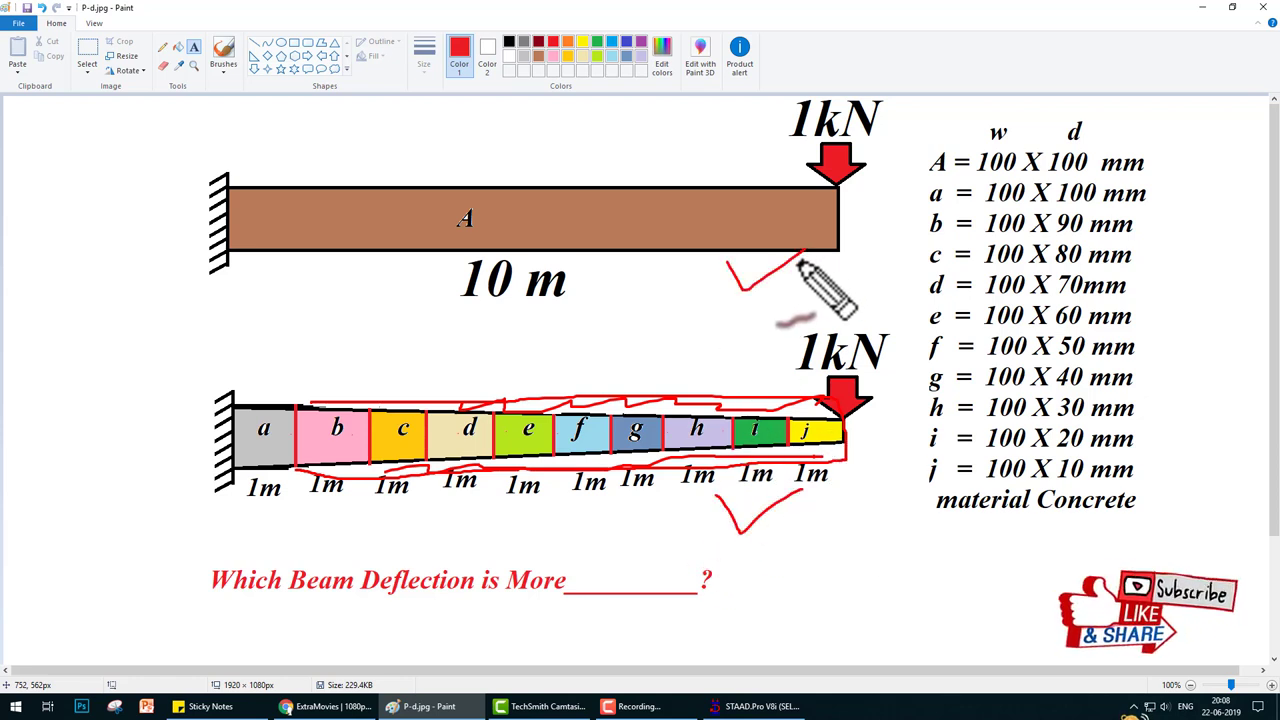
pyautogui.press('Escape')
pyautogui.click(716, 706)
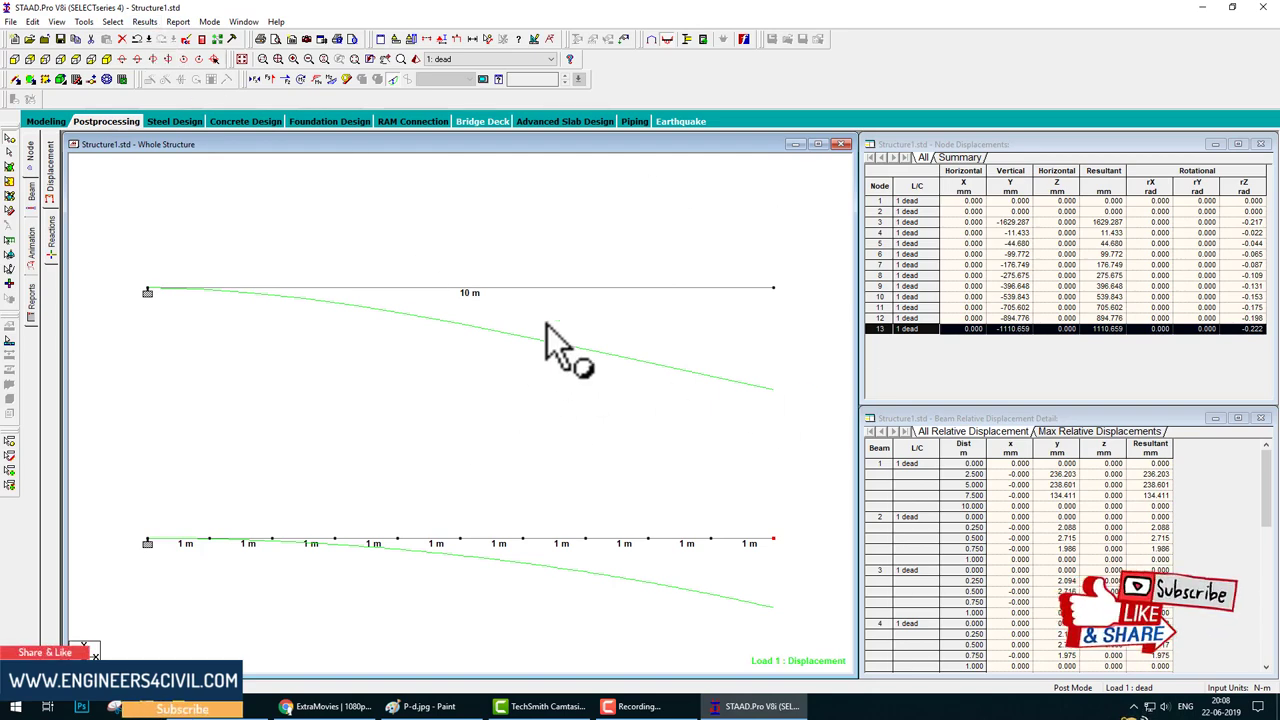
# Maximize the view and annotate maximum resultant displacements: 1.63e+003 mm uniform, 1.11e+003 mm stepped
pyautogui.click(818, 145)
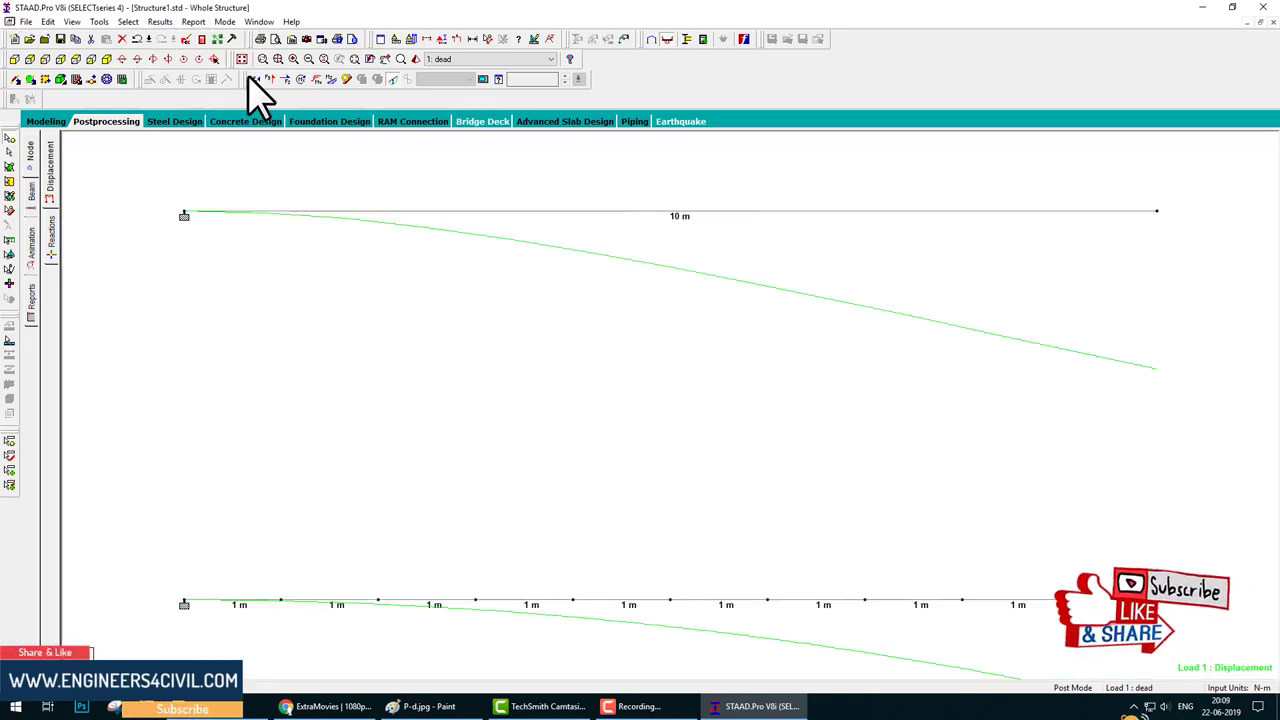
pyautogui.click(160, 21)
pyautogui.click(200, 234)
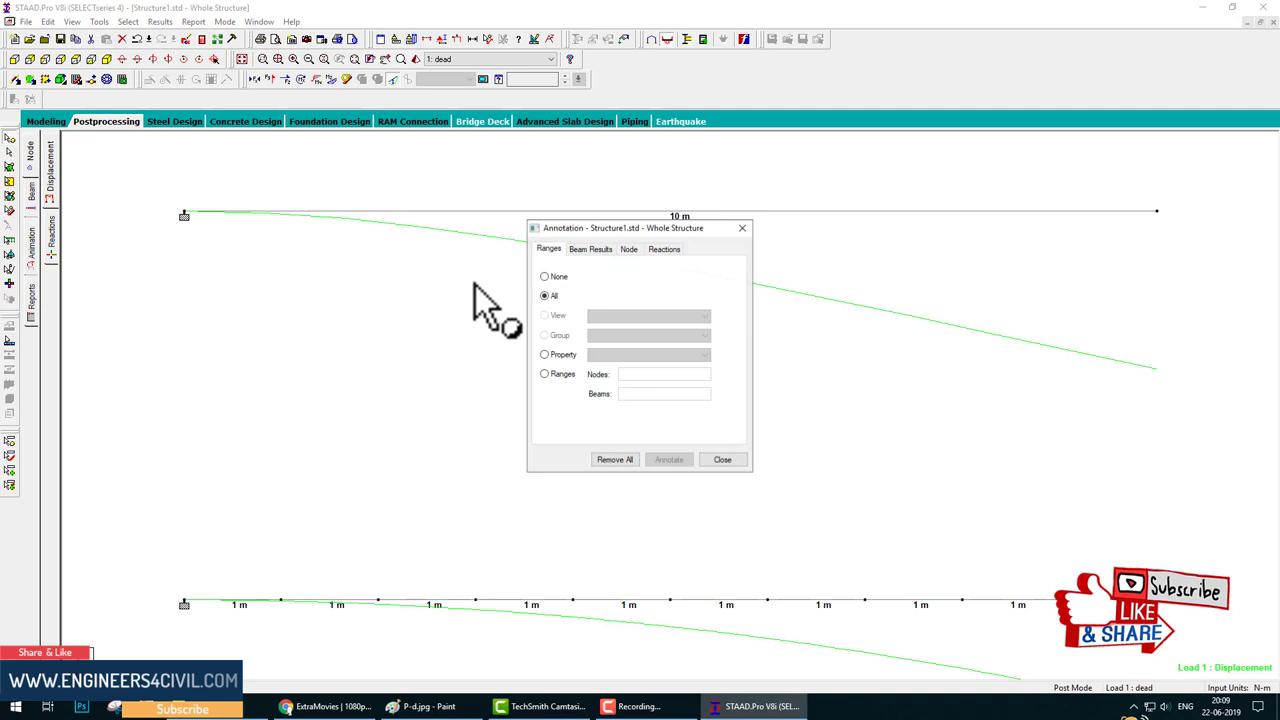
pyautogui.click(592, 249)
pyautogui.click(583, 386)
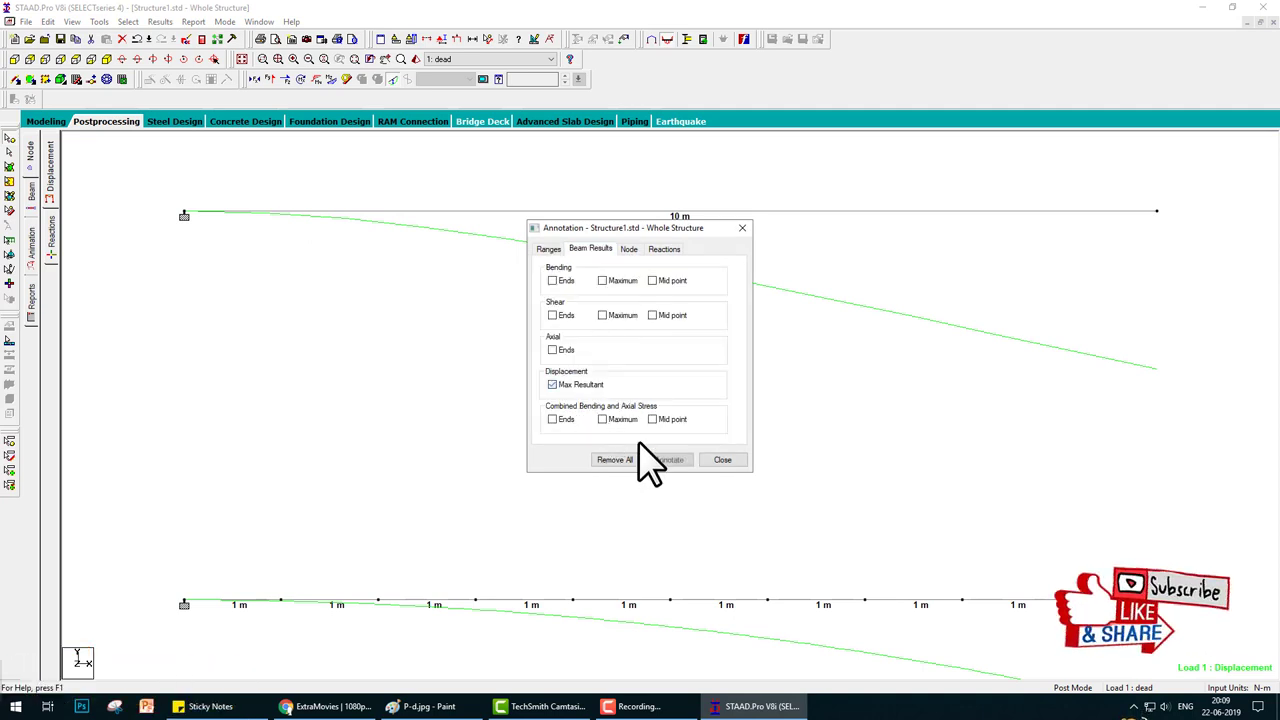
pyautogui.click(722, 460)
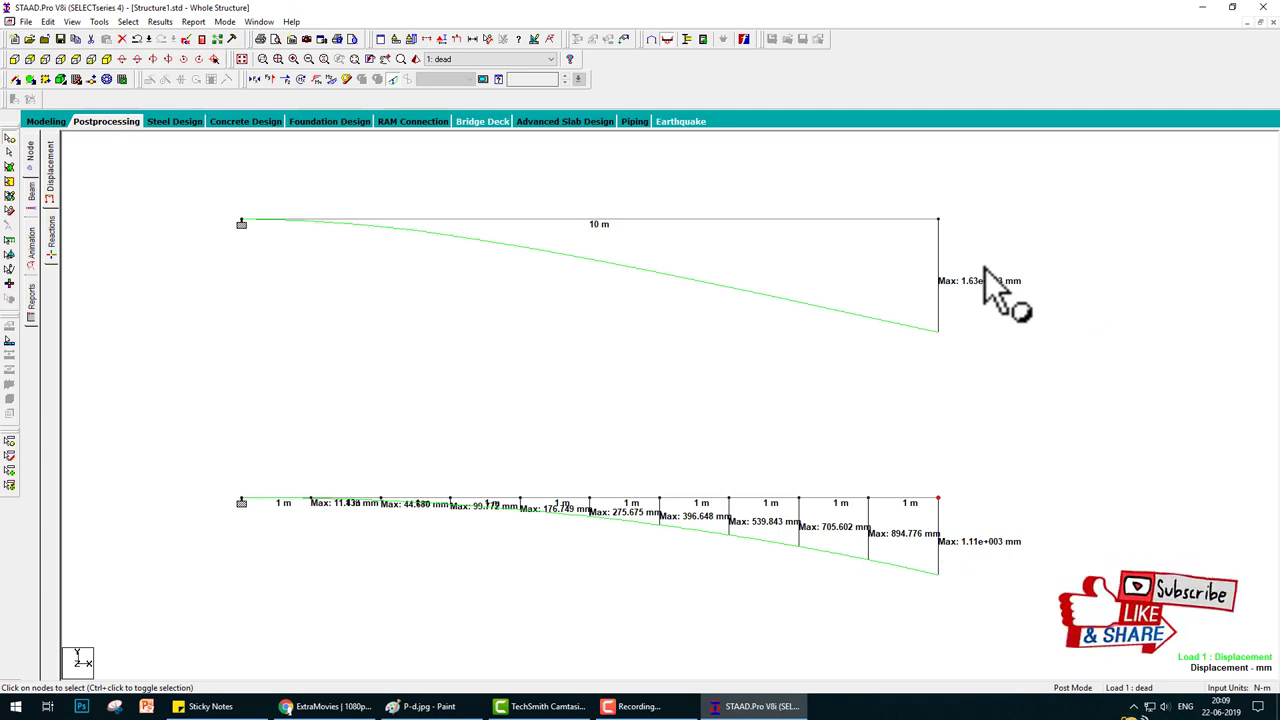
# Circle the 1.63e+003 mm and 1.11e+003 mm deflection labels with screen drawing marks
pyautogui.moveTo(1008, 268)
pyautogui.mouseDown()
pyautogui.moveTo(880, 325)
pyautogui.moveTo(992, 258)
pyautogui.mouseUp()
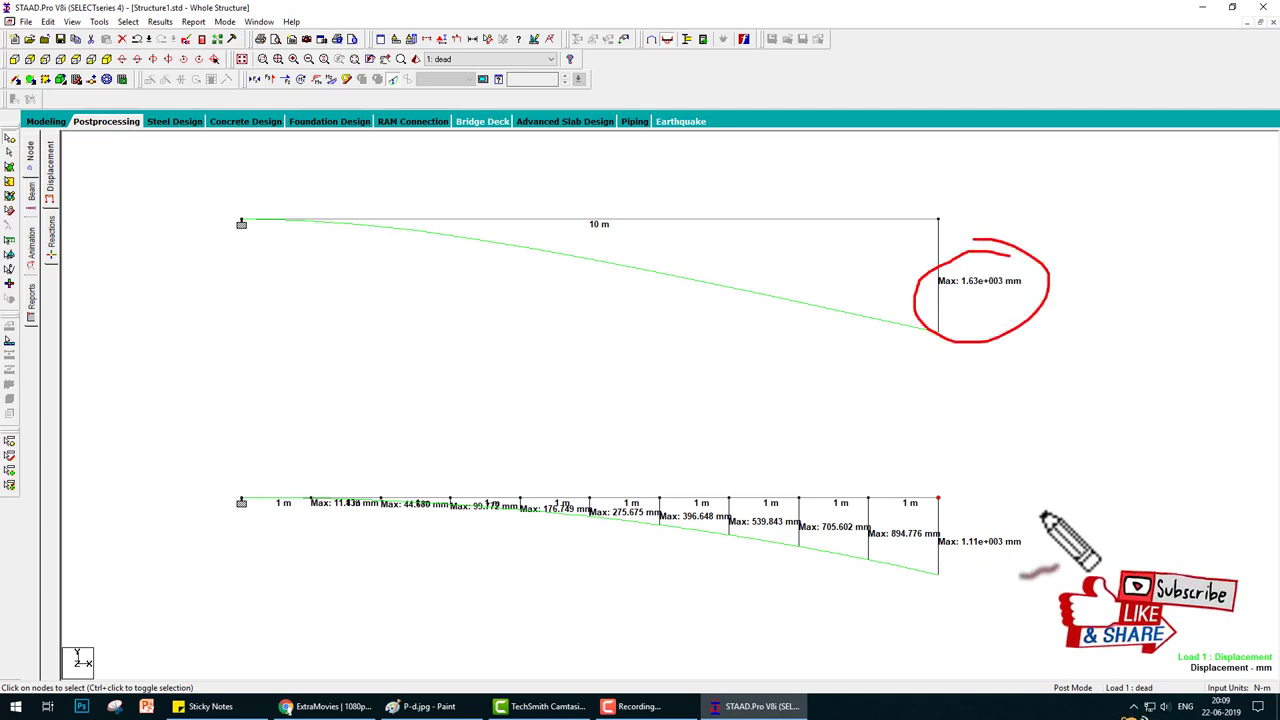
pyautogui.moveTo(1043, 514)
pyautogui.mouseDown()
pyautogui.moveTo(937, 574)
pyautogui.moveTo(1040, 478)
pyautogui.mouseUp()
pyautogui.click(640, 706)
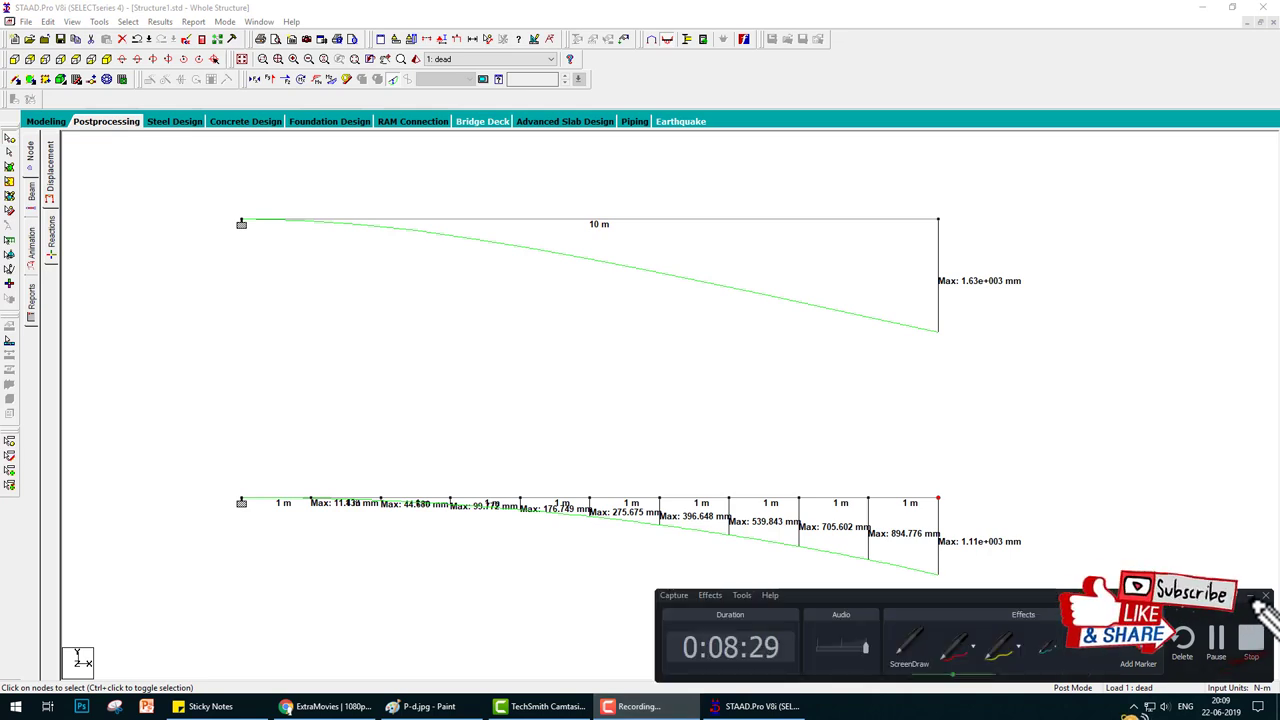
pyautogui.click(1251, 597)
# Add and clear a pen mark near the stepped beam, then open a new Chrome tab
pyautogui.hotkey('ctrl', 'shift', 'd')
pyautogui.moveTo(838, 494); pyautogui.dragTo(800, 502)
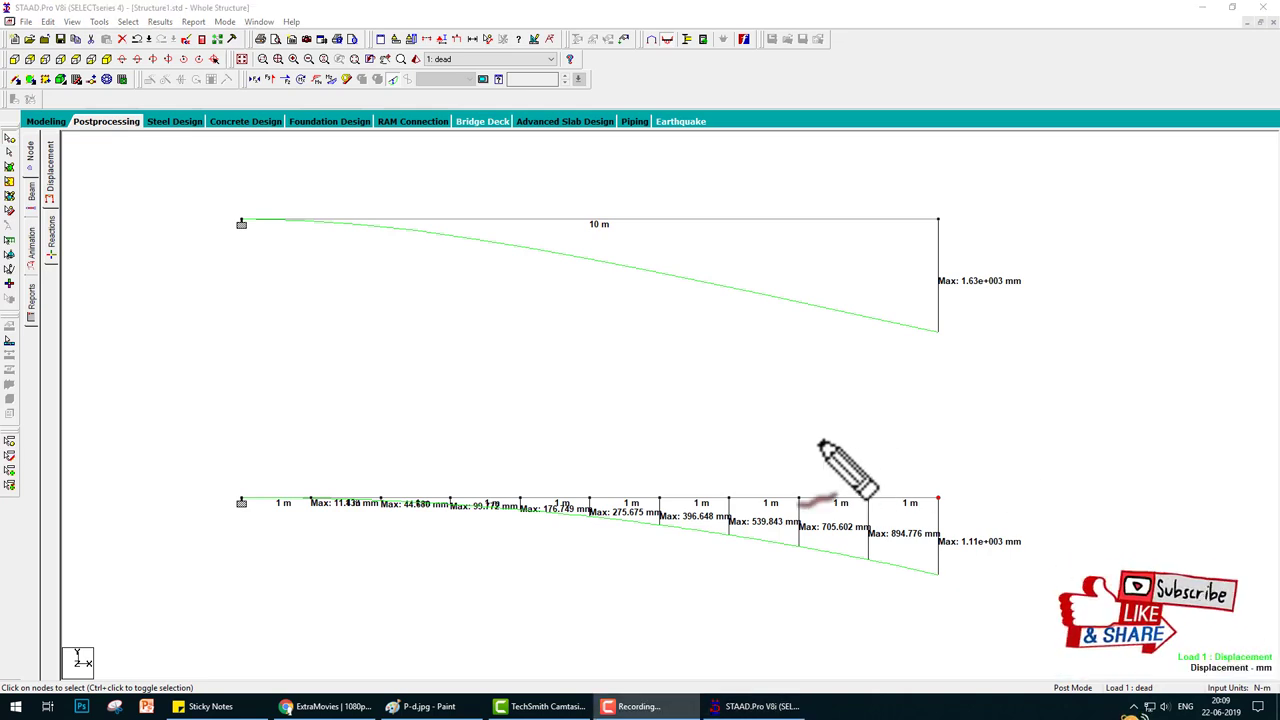
pyautogui.hotkey('ctrl', 'shift', 'd')
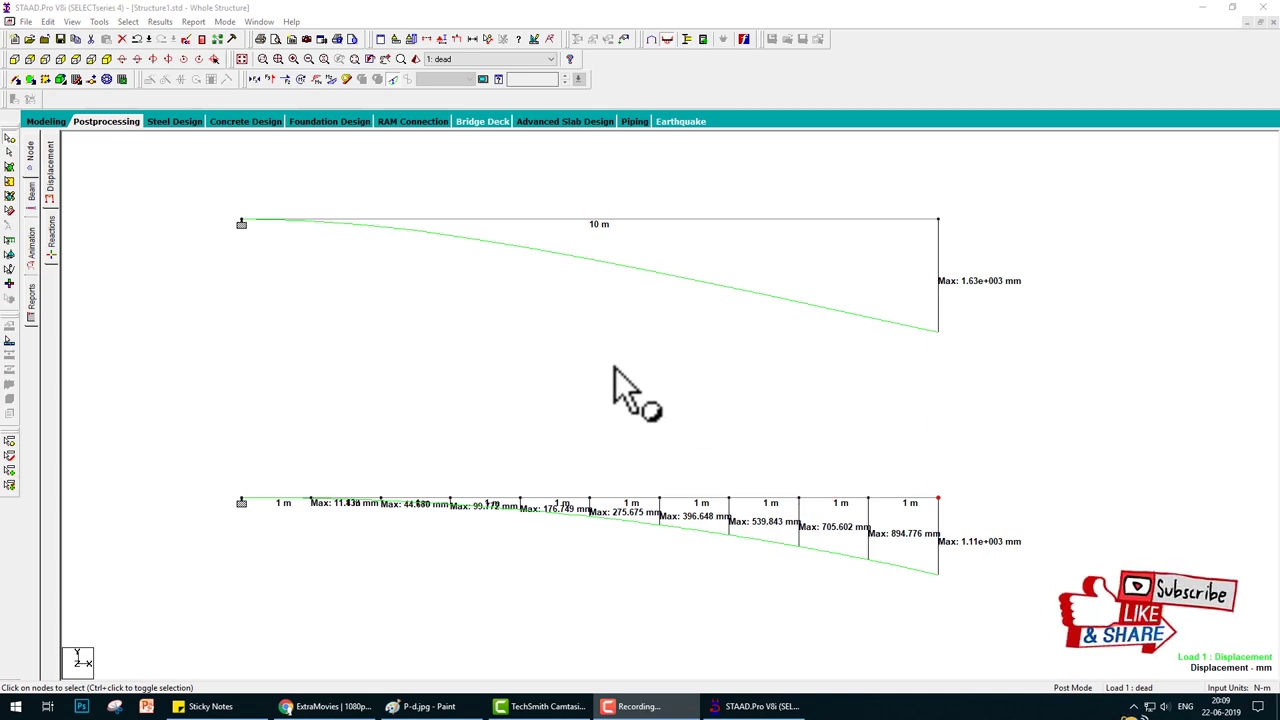
pyautogui.click(325, 706)
pyautogui.click(181, 11)
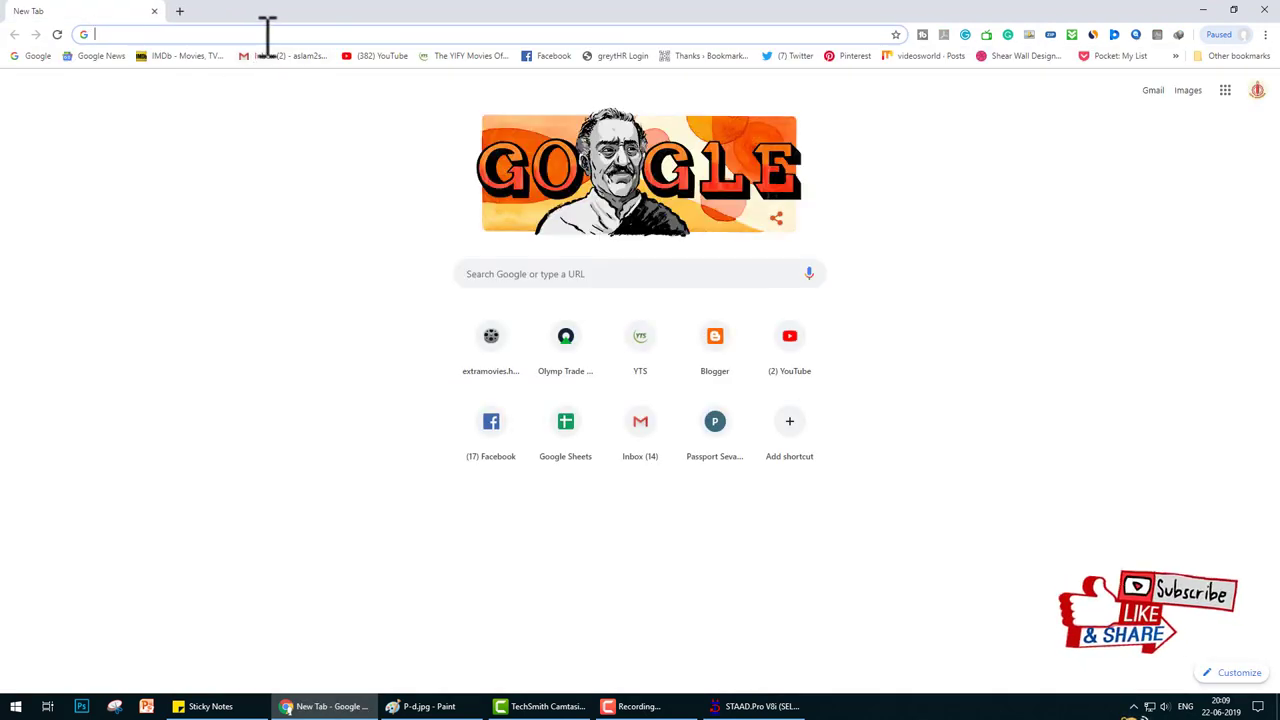
# Enter 'engin' in Chrome's address bar and go to the engineers4civil.com suggestion
pyautogui.write('e')
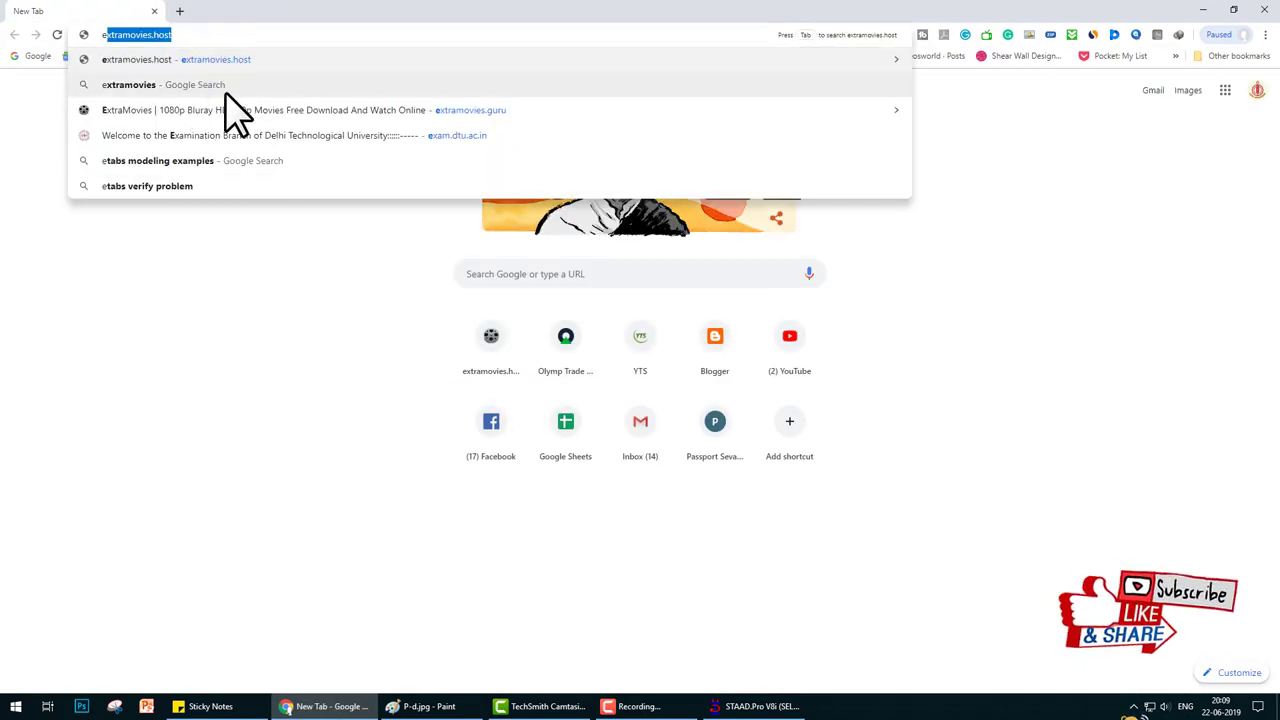
pyautogui.write('ngin')
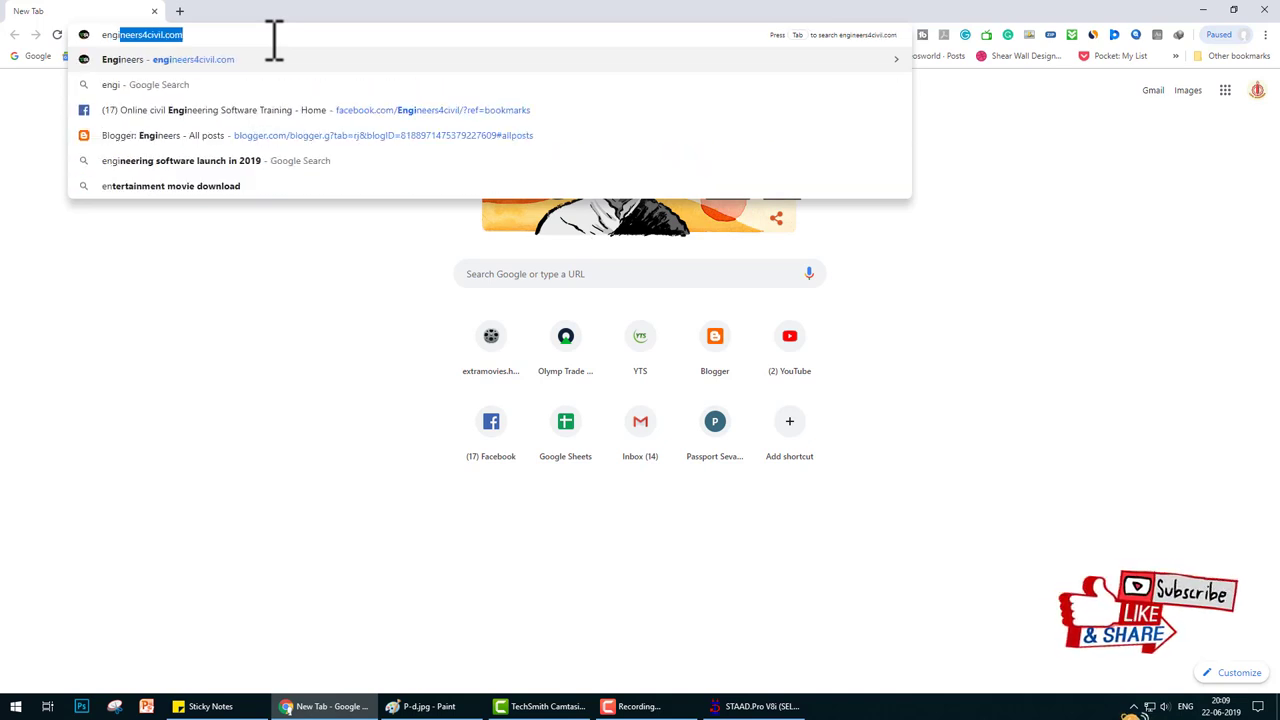
pyautogui.click(263, 61)
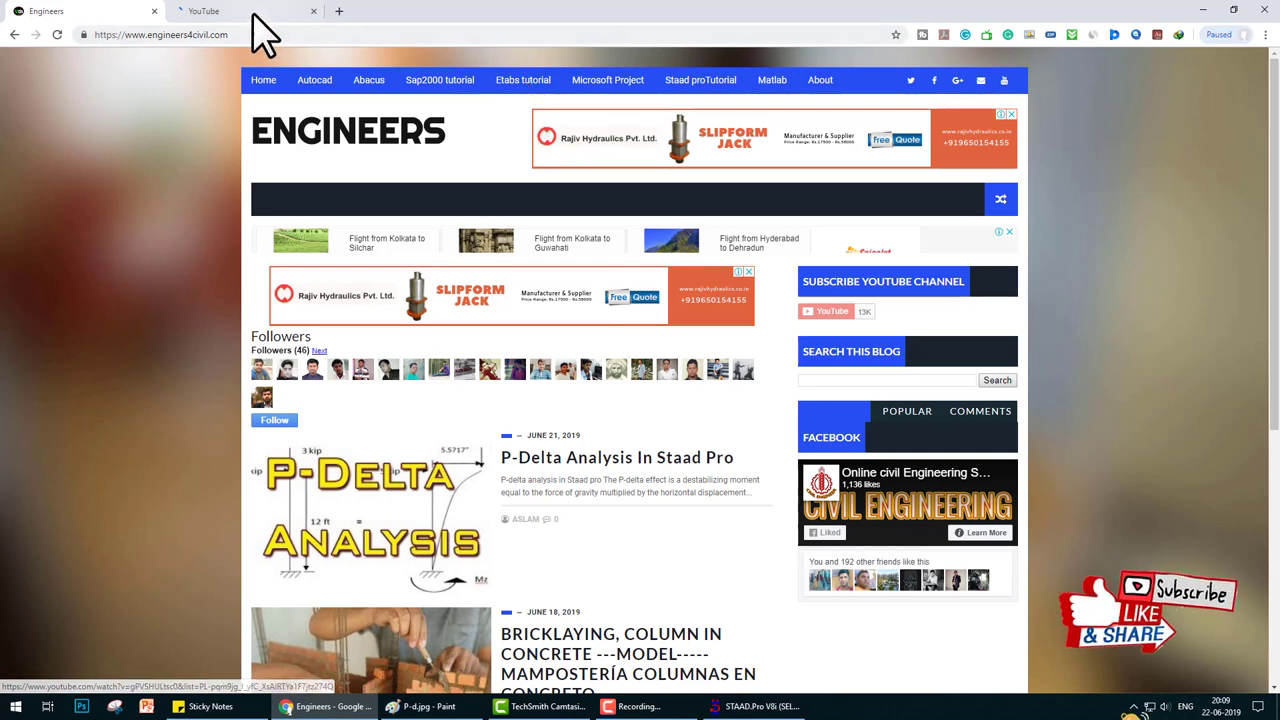
# Close the YouTube etabs tutorial tab, leaving only the engineers4civil.com blog
pyautogui.click(245, 12)
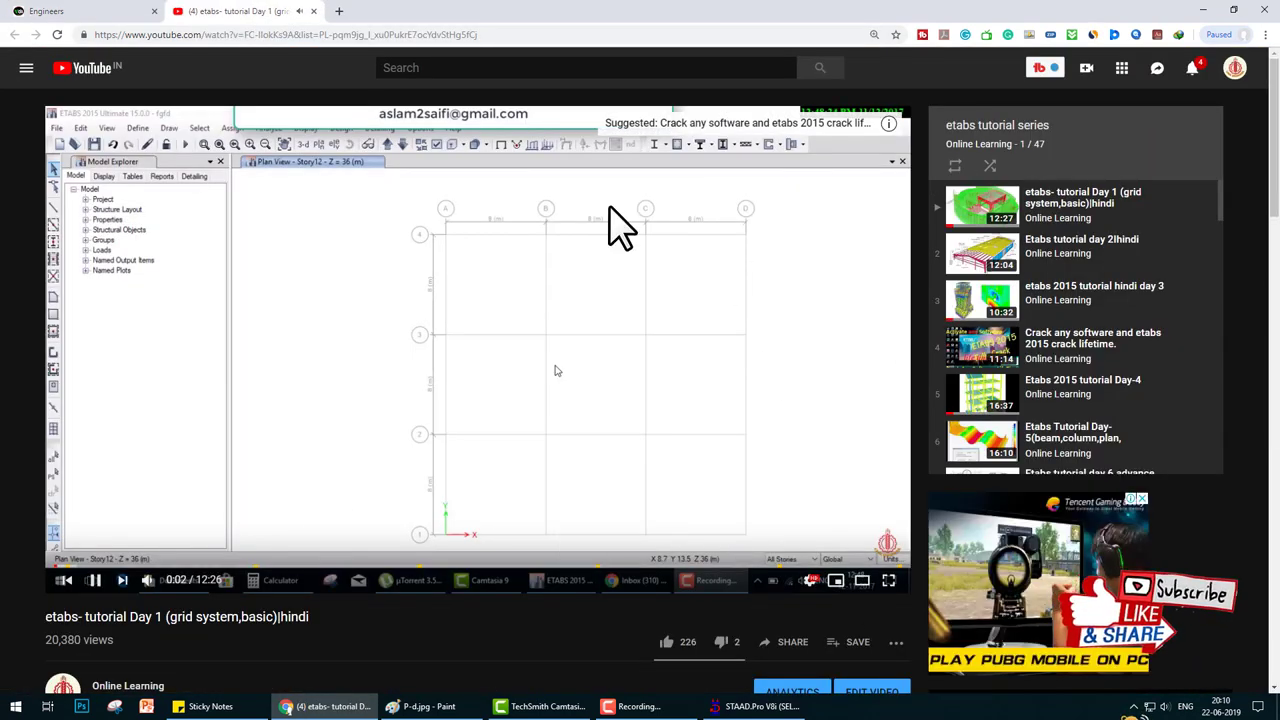
pyautogui.click(313, 11)
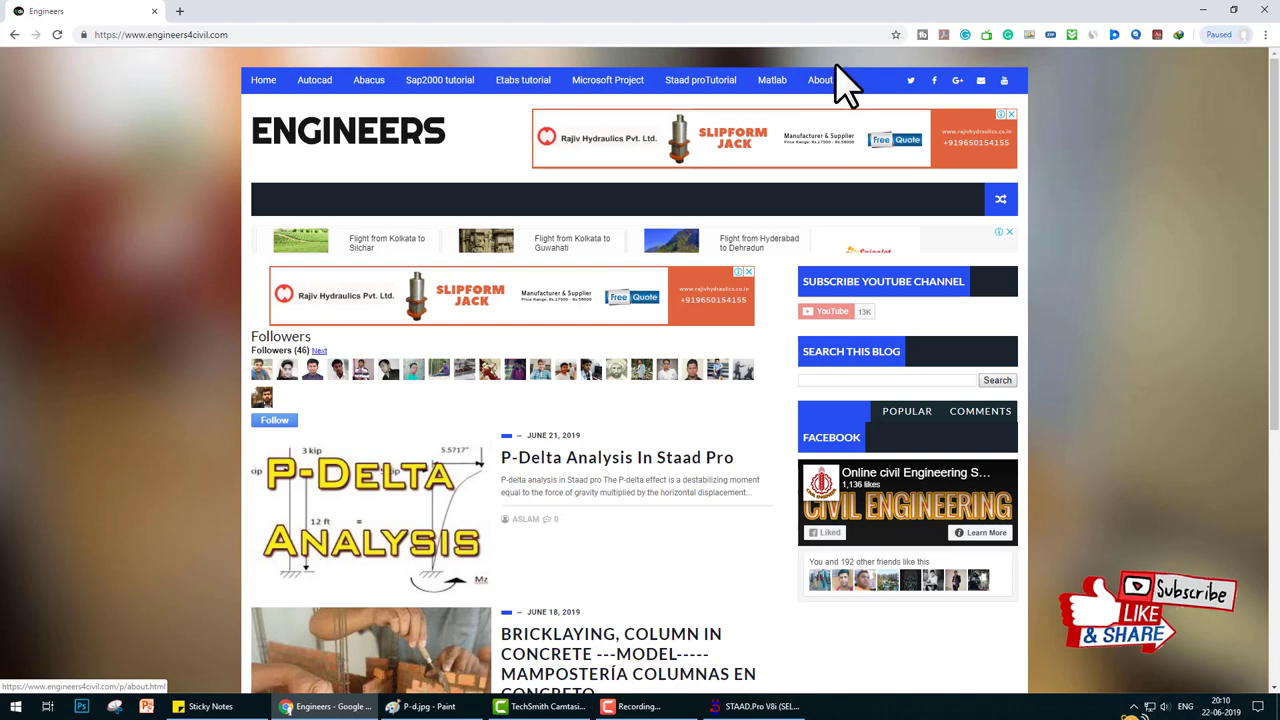
# Browse the blog's recent posts, including 'P-Delta Analysis In Staad Pro', then follow the blog
pyautogui.scroll(-2, 566, 409)
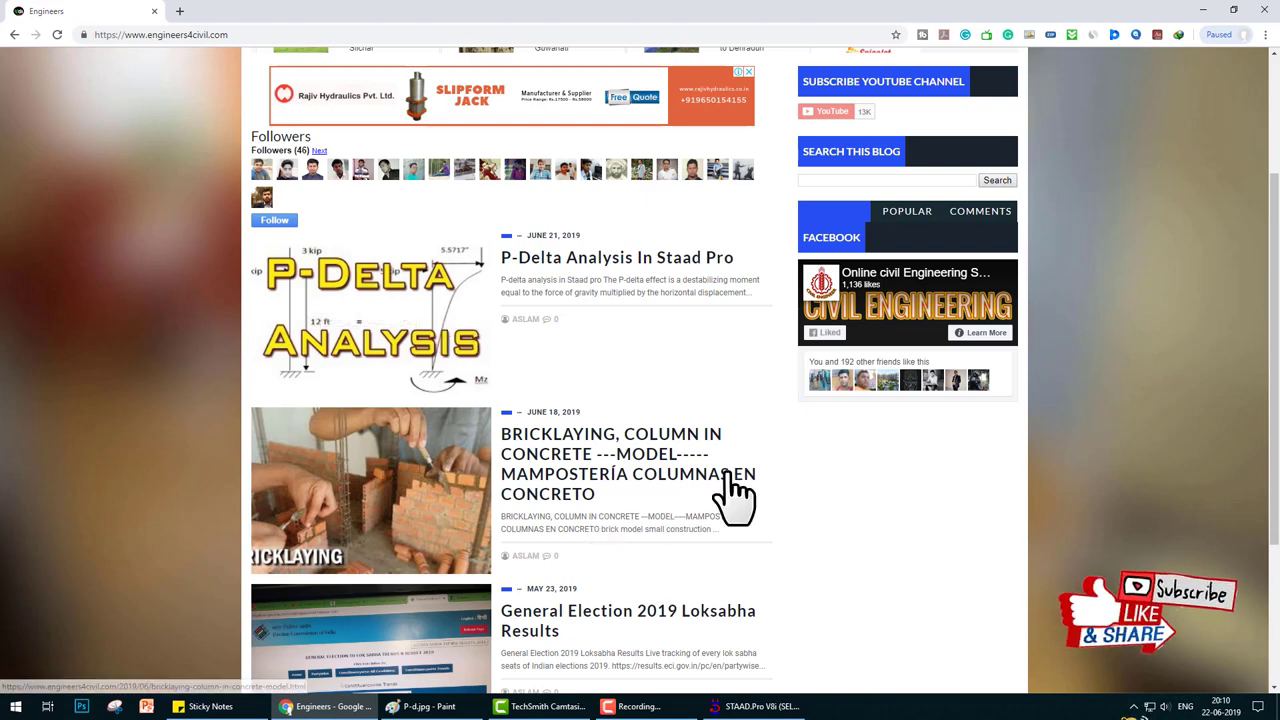
pyautogui.scroll(-2, 464, 500)
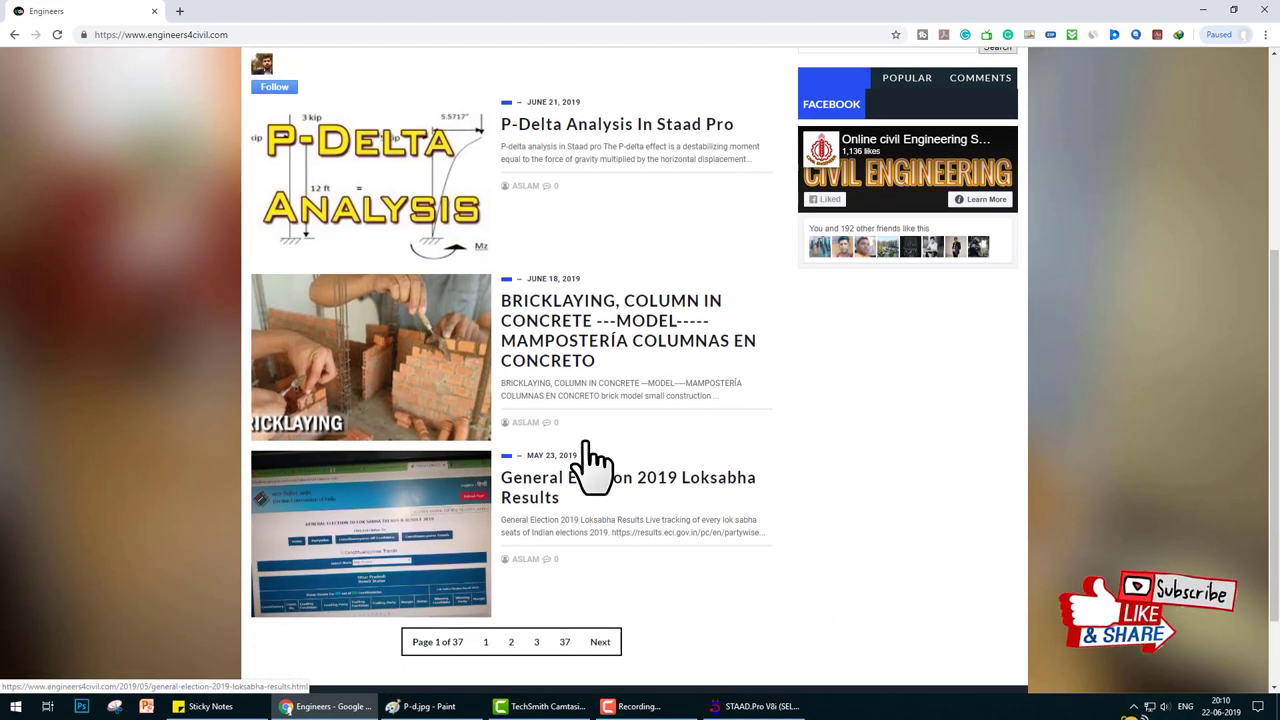
pyautogui.scroll(5, 690, 480)
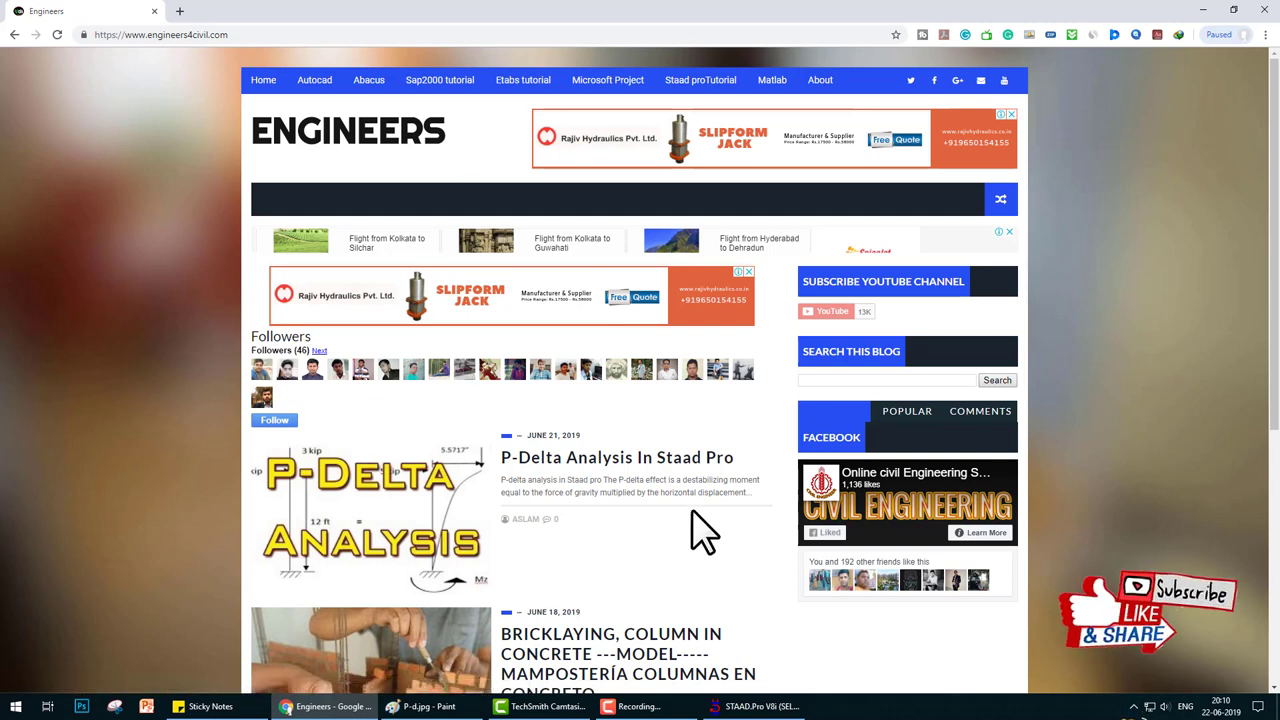
pyautogui.scroll(-1, 704, 560)
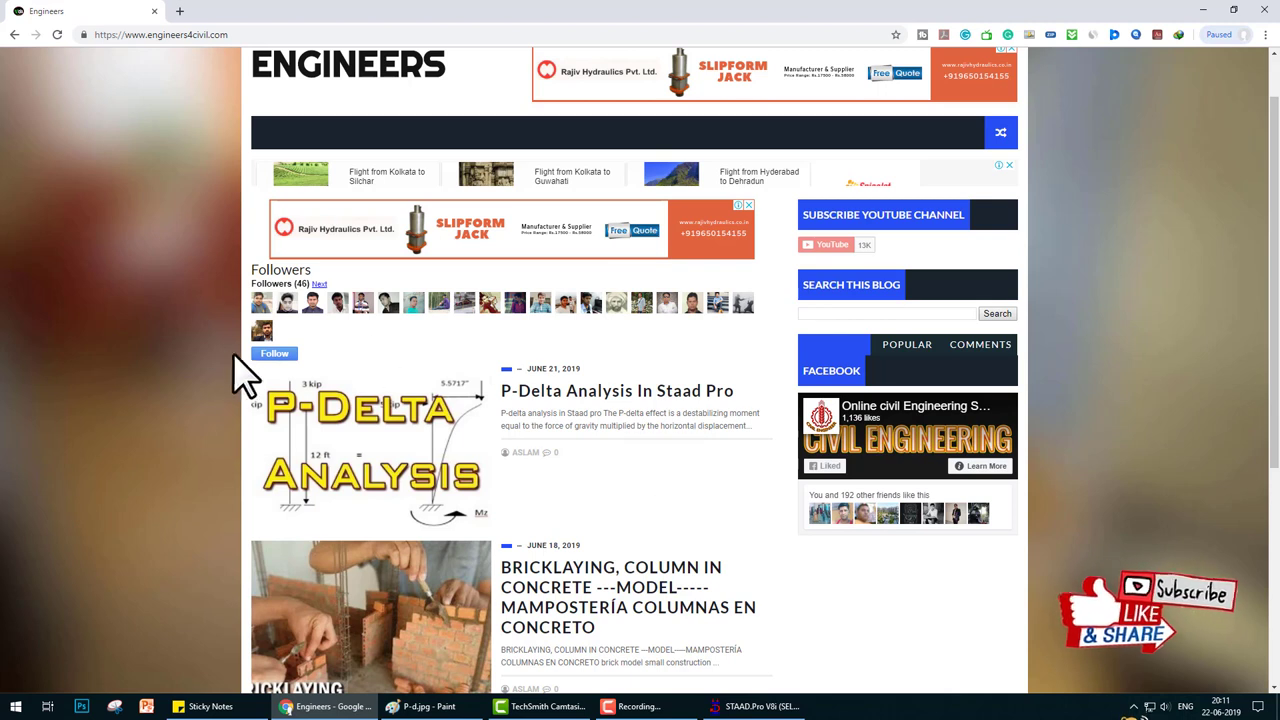
pyautogui.click(270, 357)
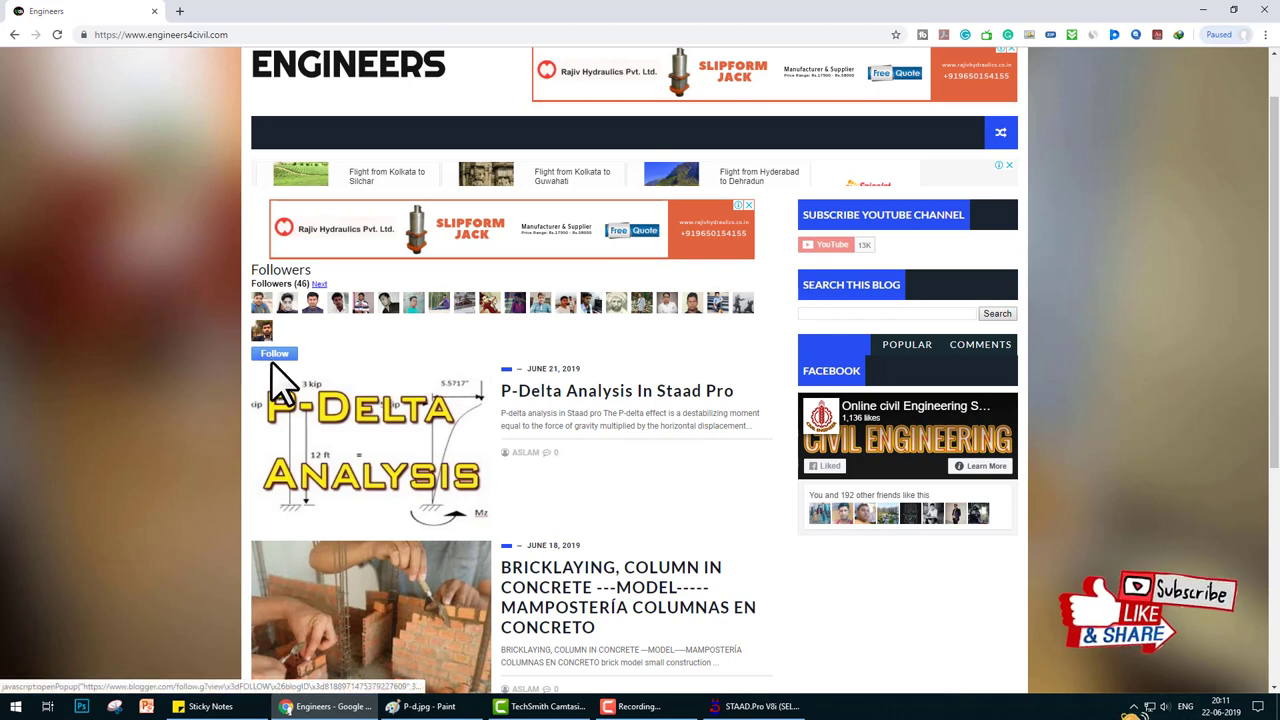